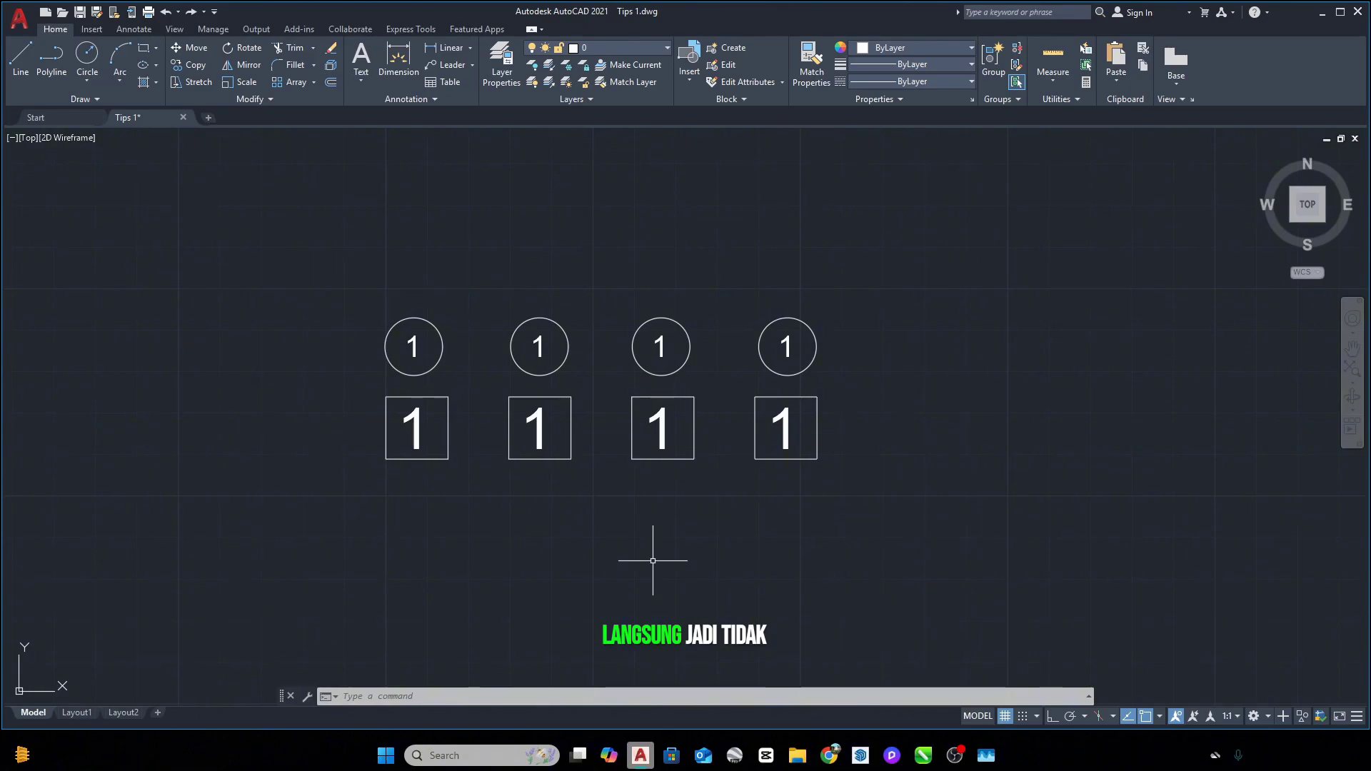
Step: Change the number in the second circle to 2 and undo that text edit
double_click(540, 346)
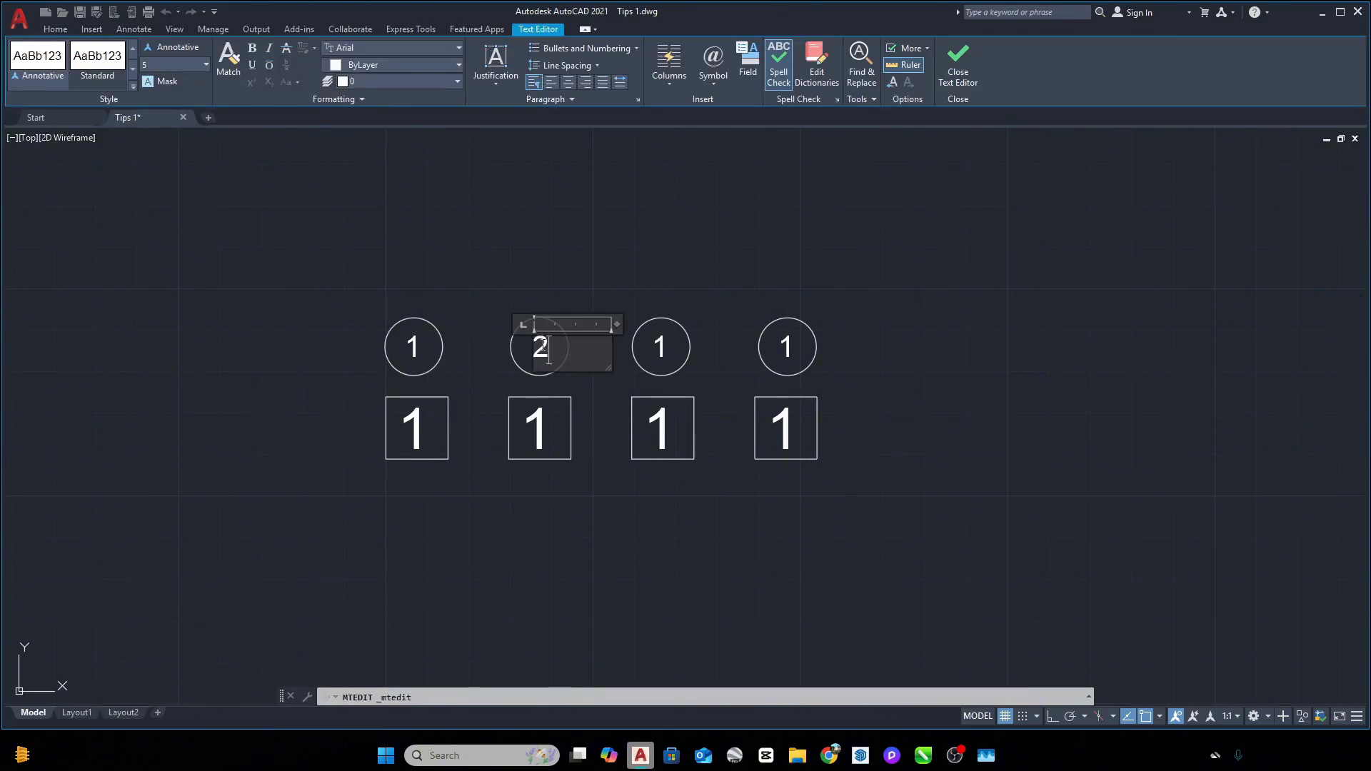
type("2")
left_click(548, 277)
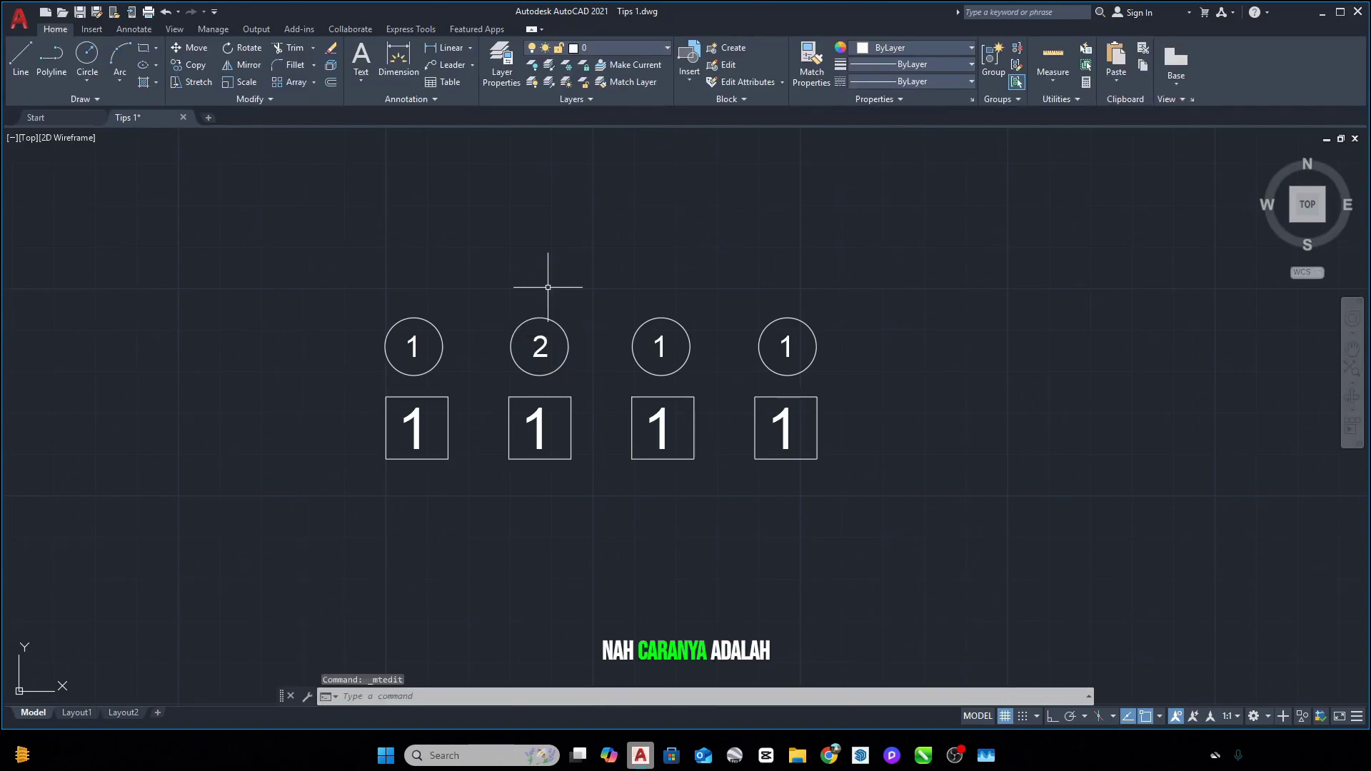
key("ctrl+z")
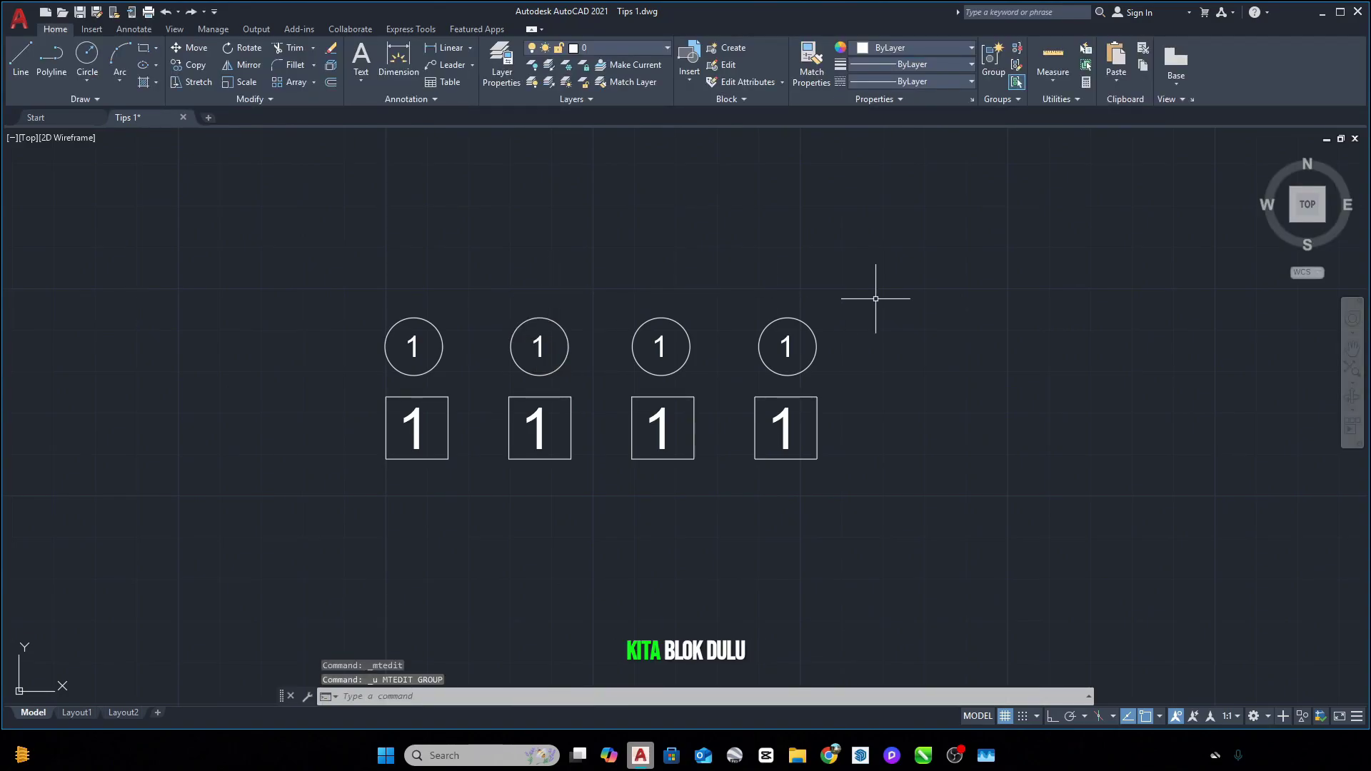
Step: Number only the texts in the four circles with TCOUNT, sorted by X, start and increment 1,1, placement Overwrite
left_click(893, 313)
left_click(286, 378)
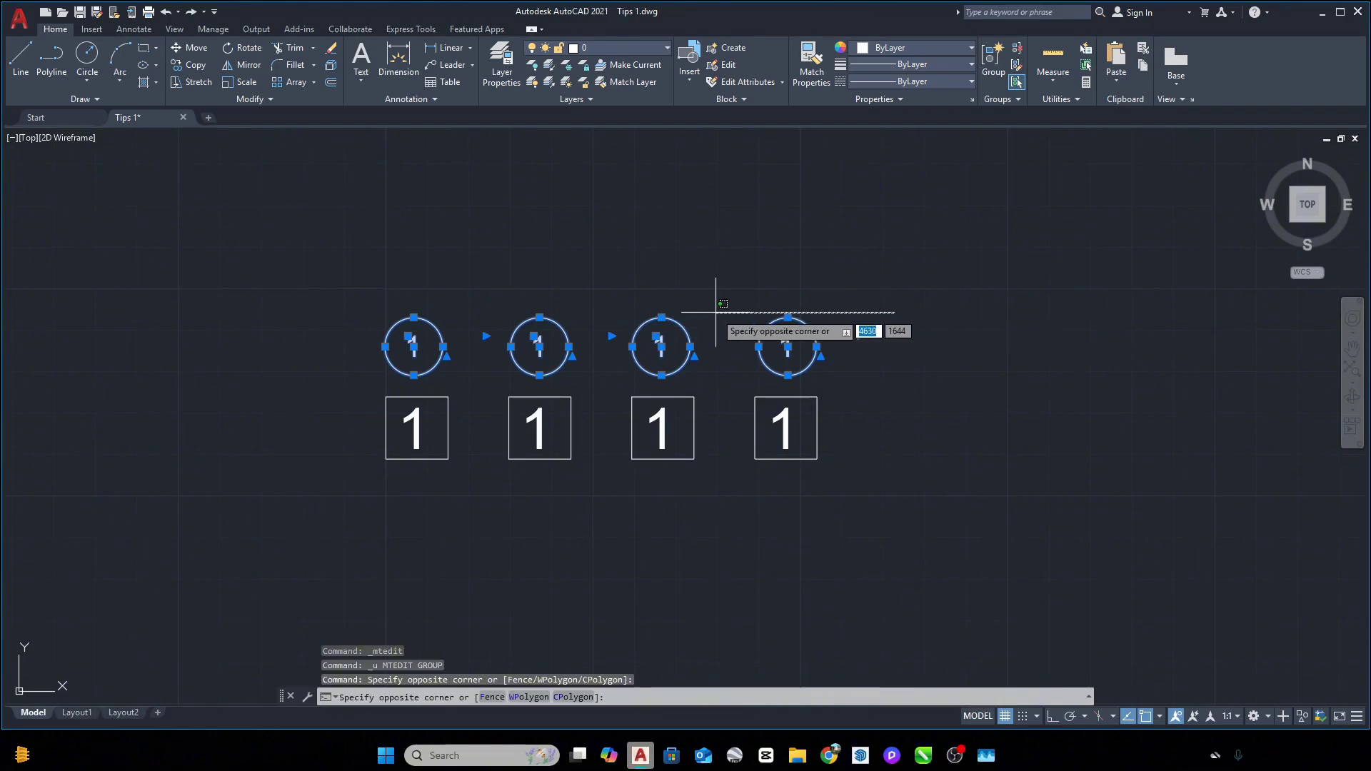
left_click(893, 313, "shift")
left_click(341, 328, "shift")
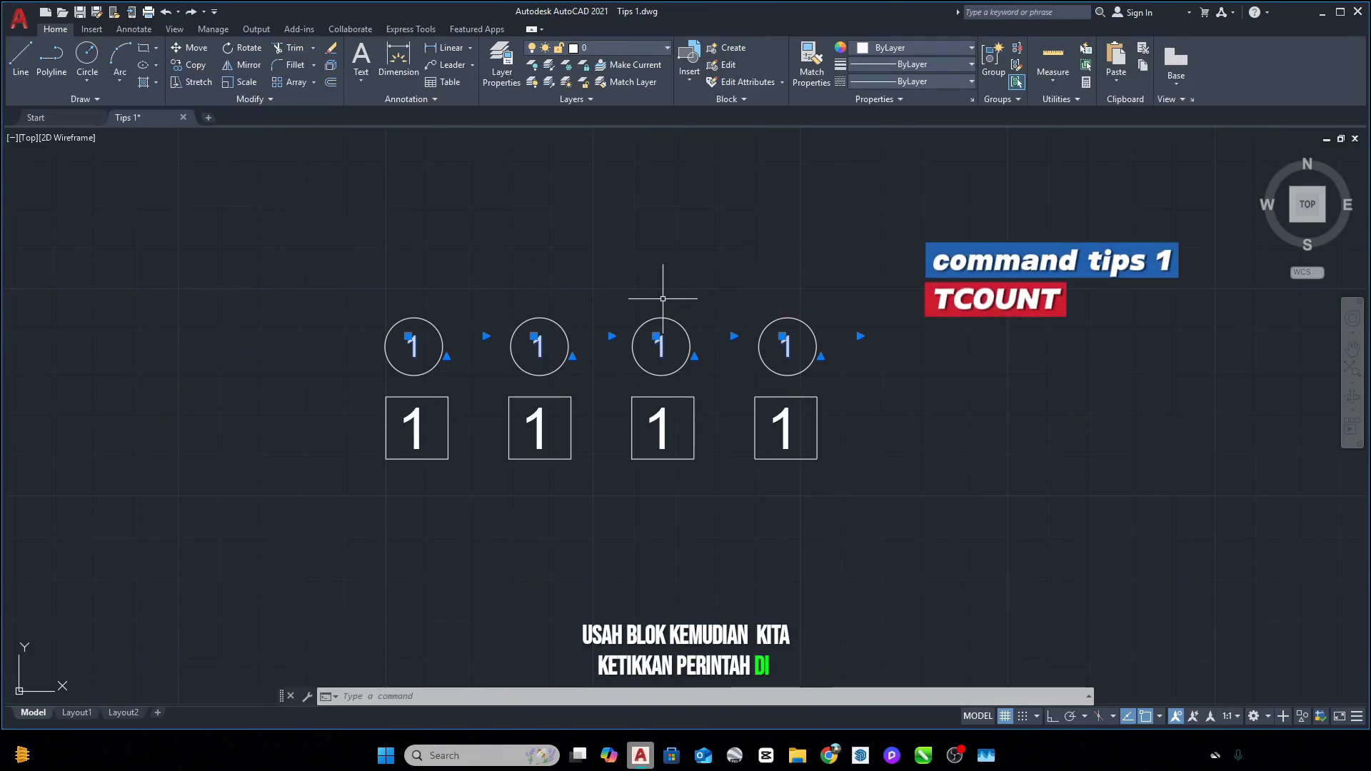
type("TCOUNT")
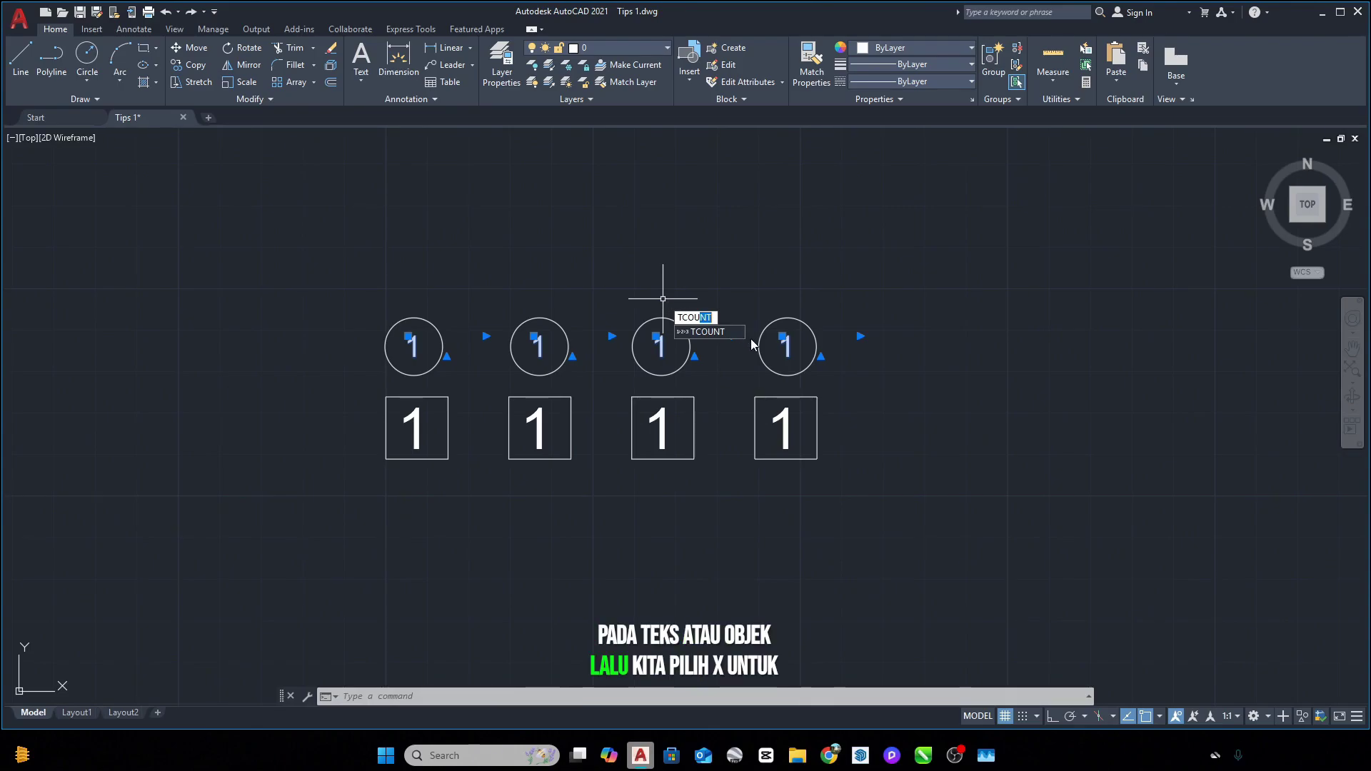
key("Return")
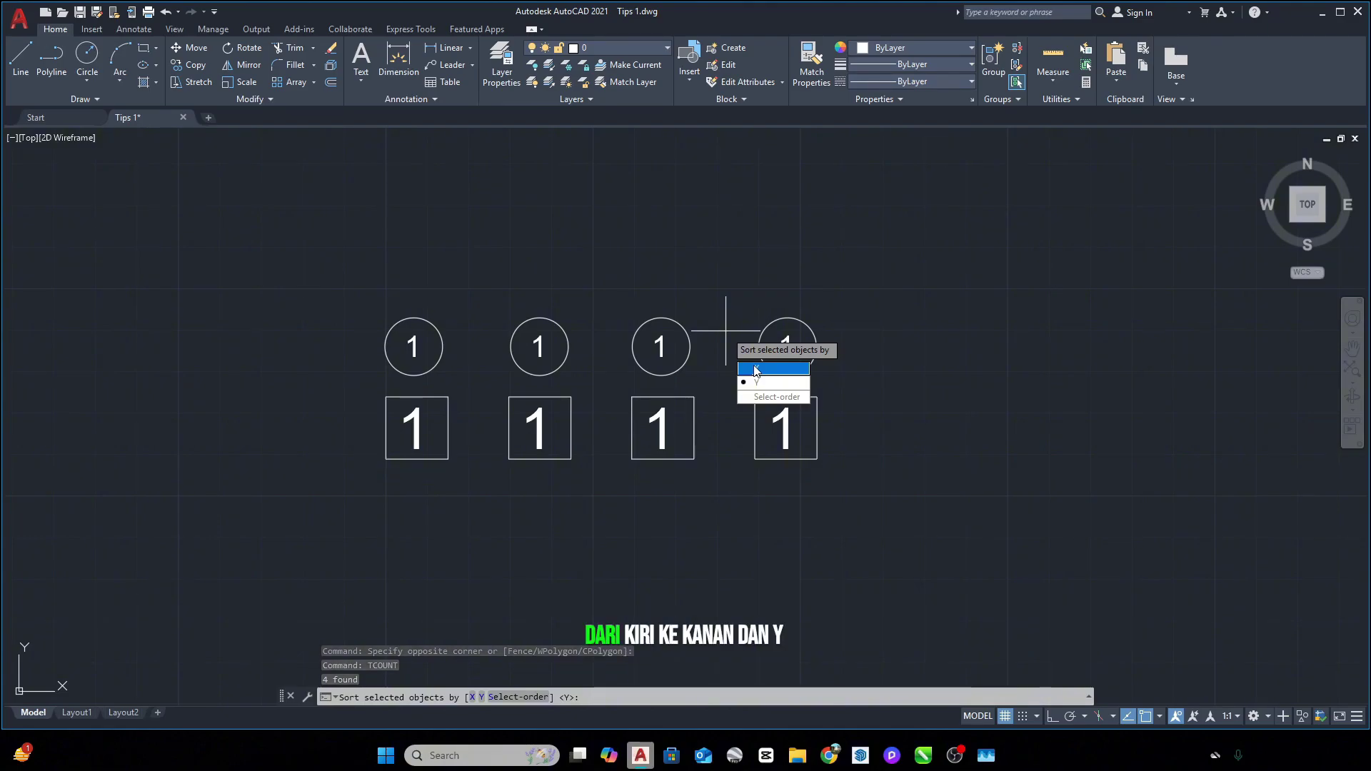
left_click(756, 370)
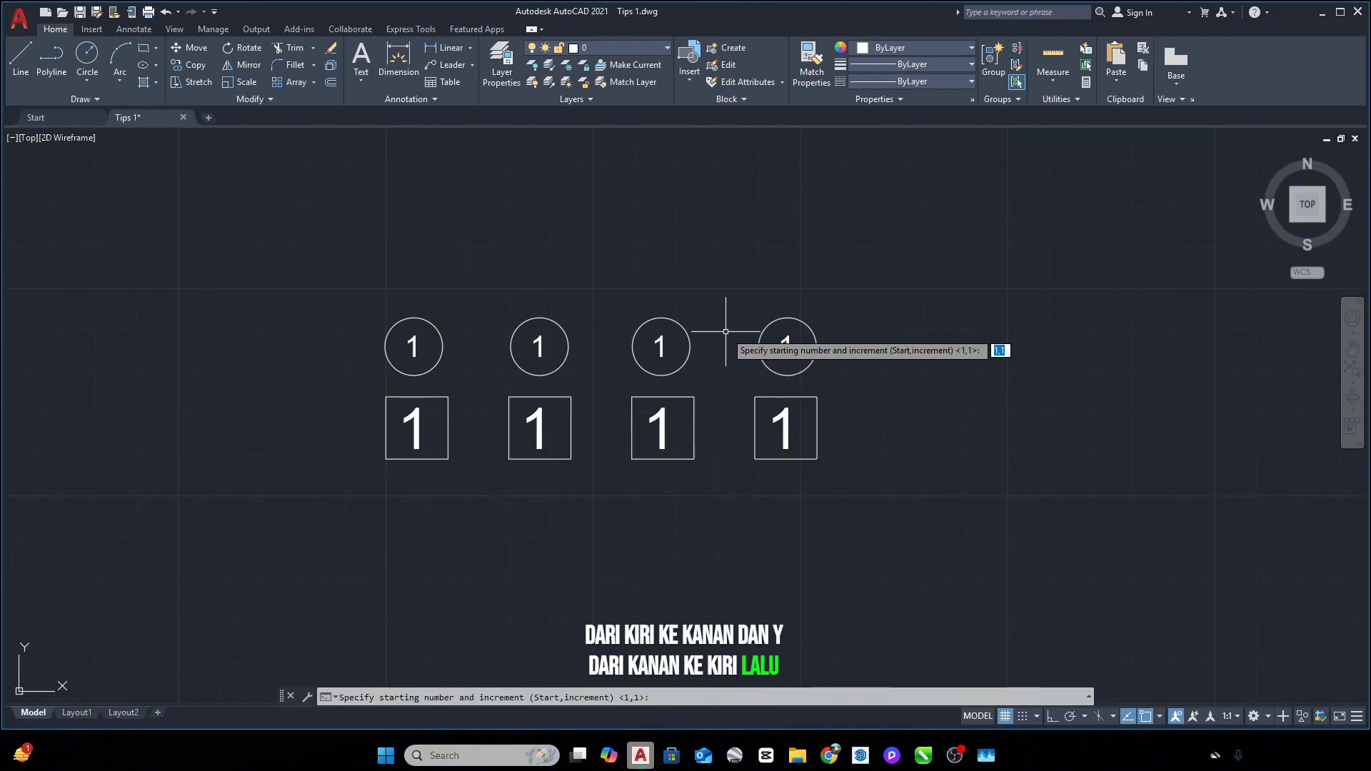
key("Return")
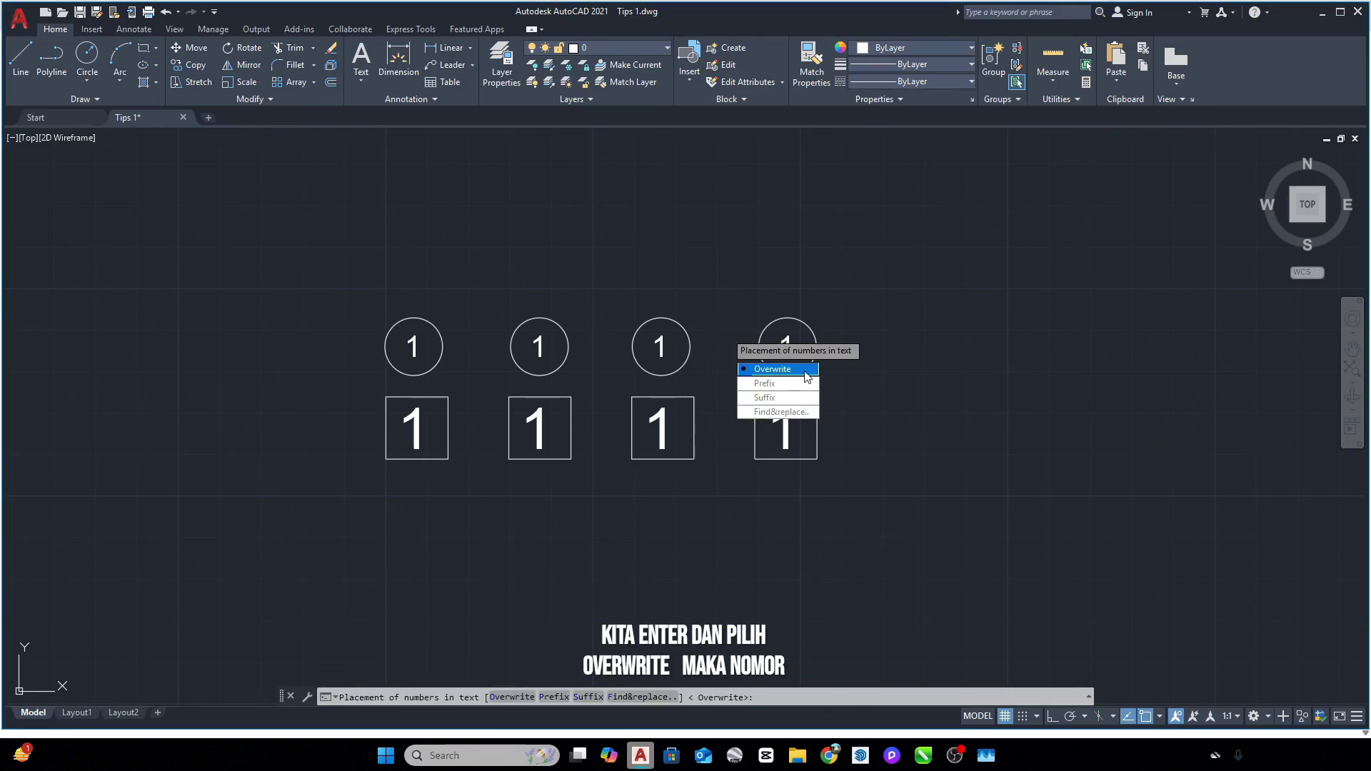
left_click(808, 377)
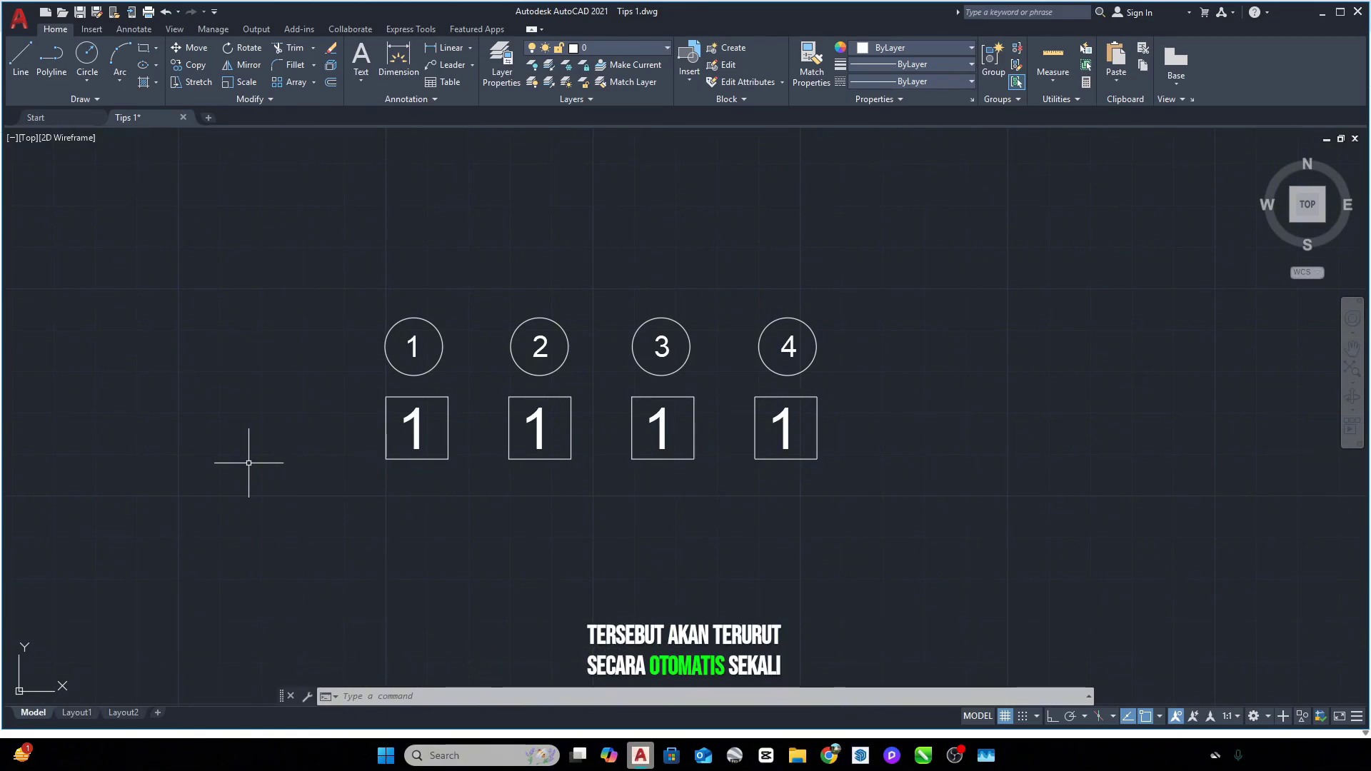
Step: Try numbering the texts in the four squares with TCOUNT, sorted by X with 1,1 and Overwrite, and undo it
left_click(866, 408)
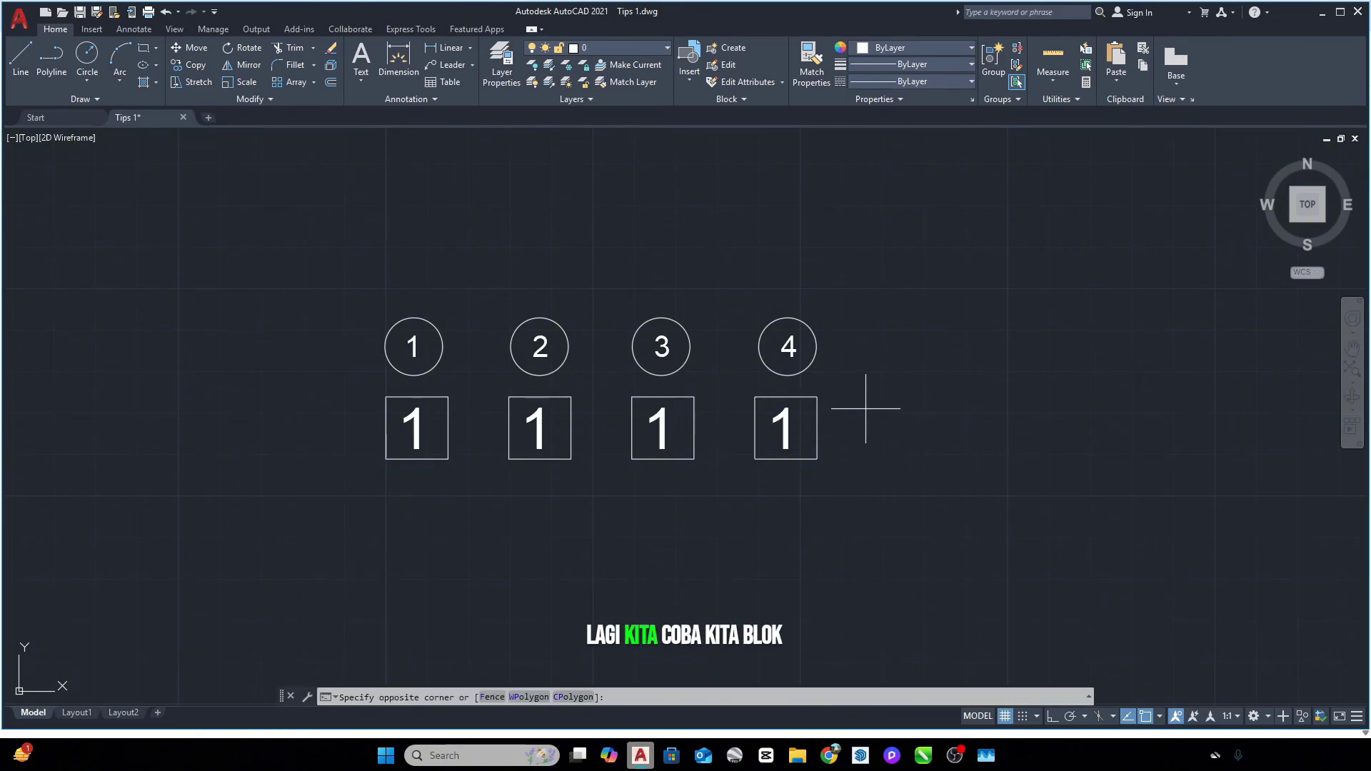
left_click(318, 455)
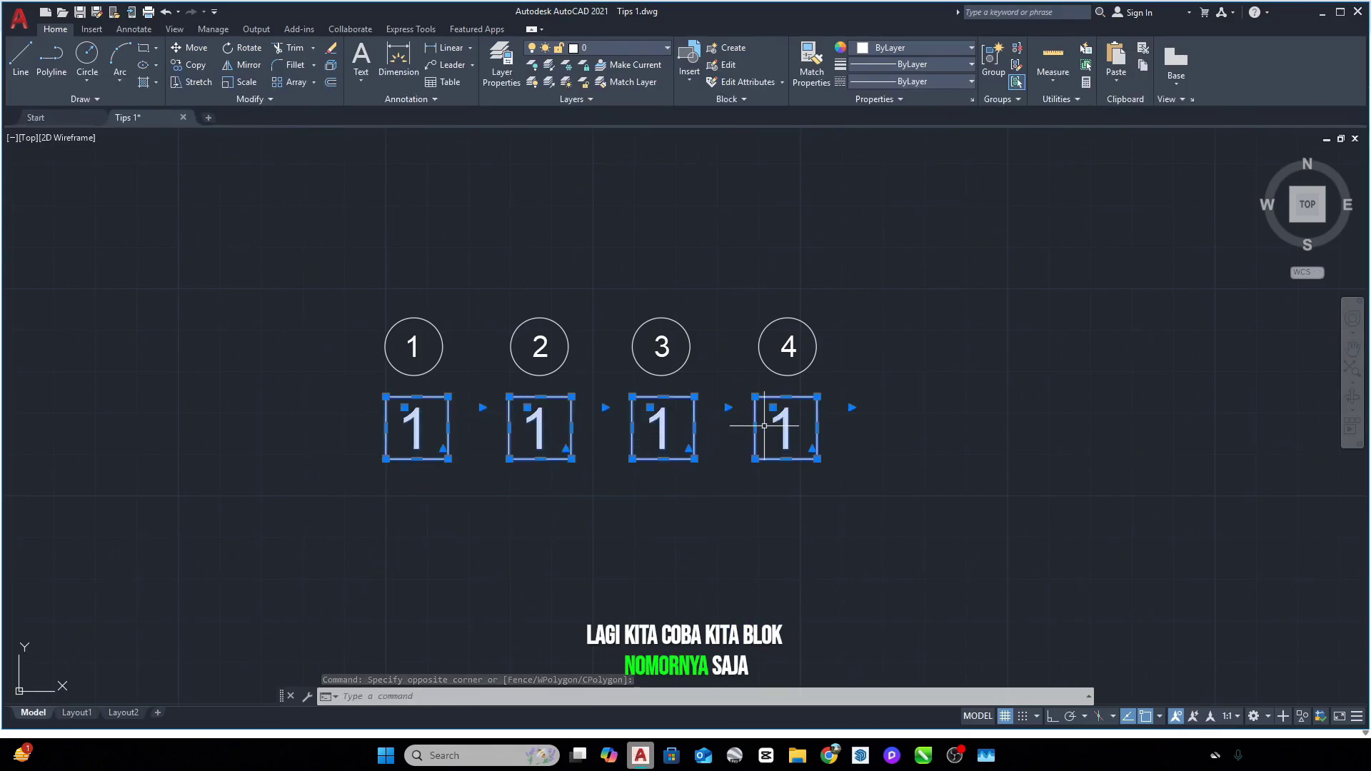
left_click(866, 385)
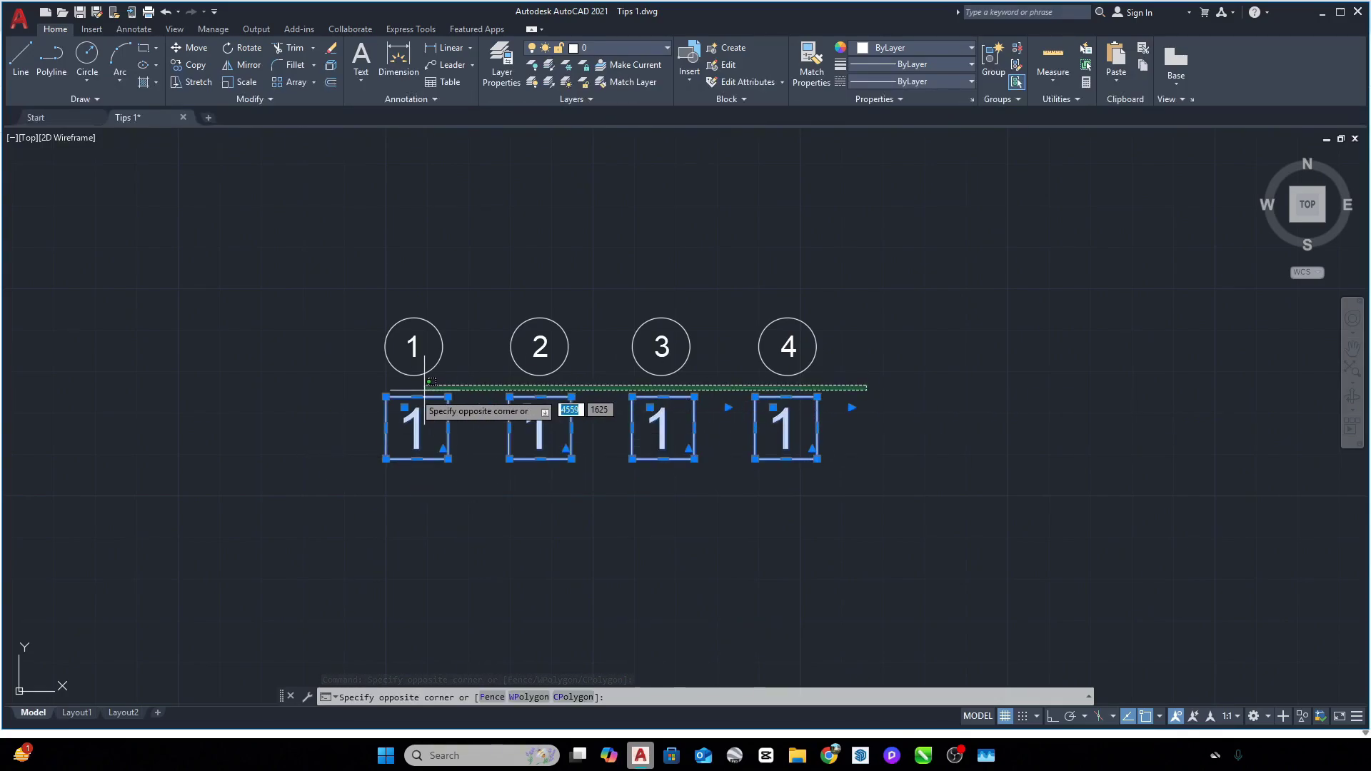
left_click(320, 403, "shift")
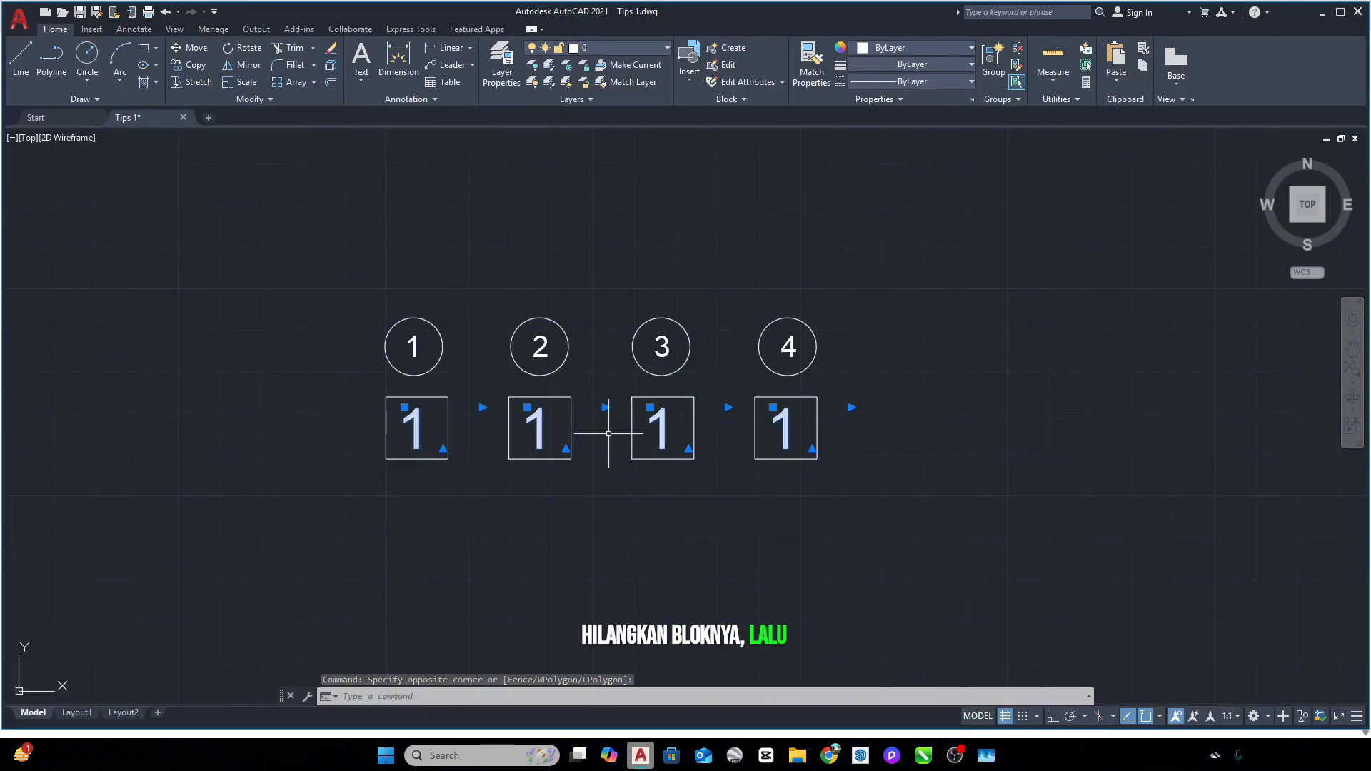
type("t")
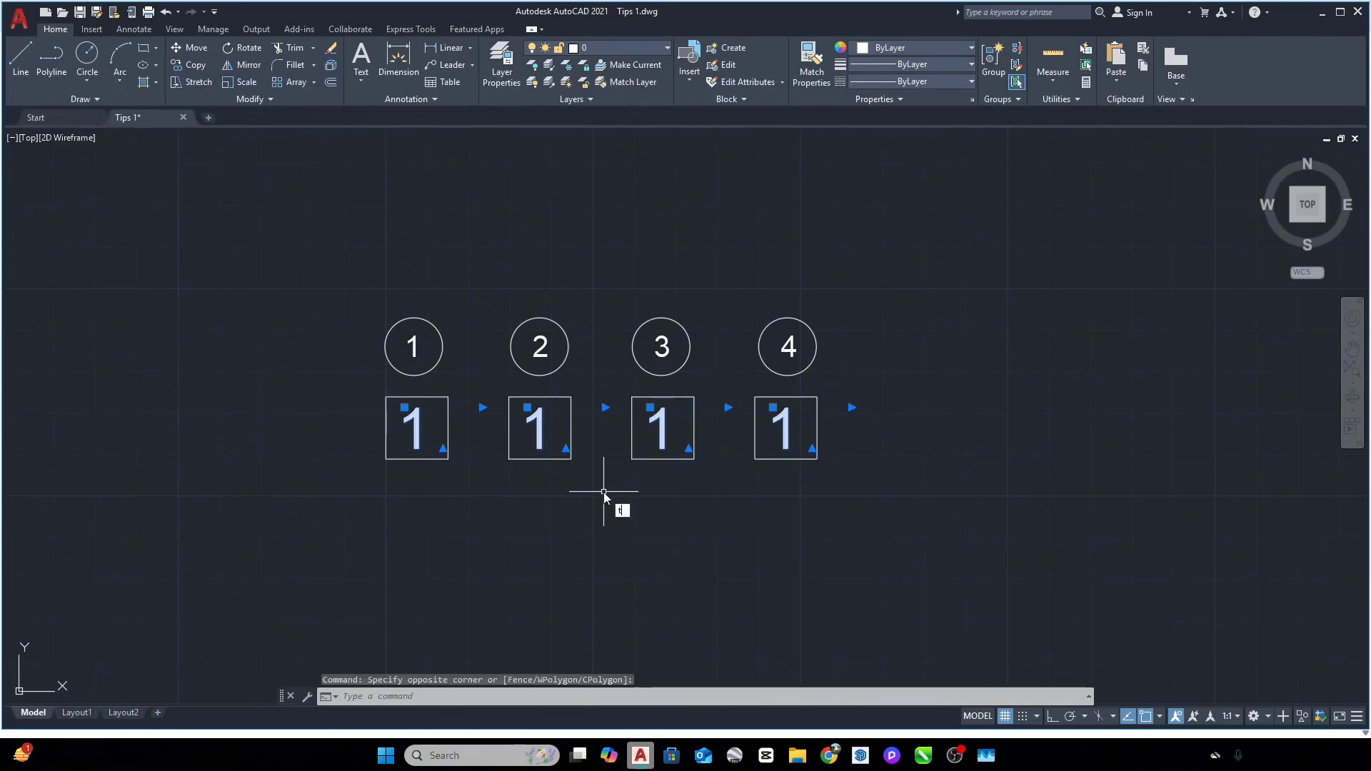
type("count")
key("Return")
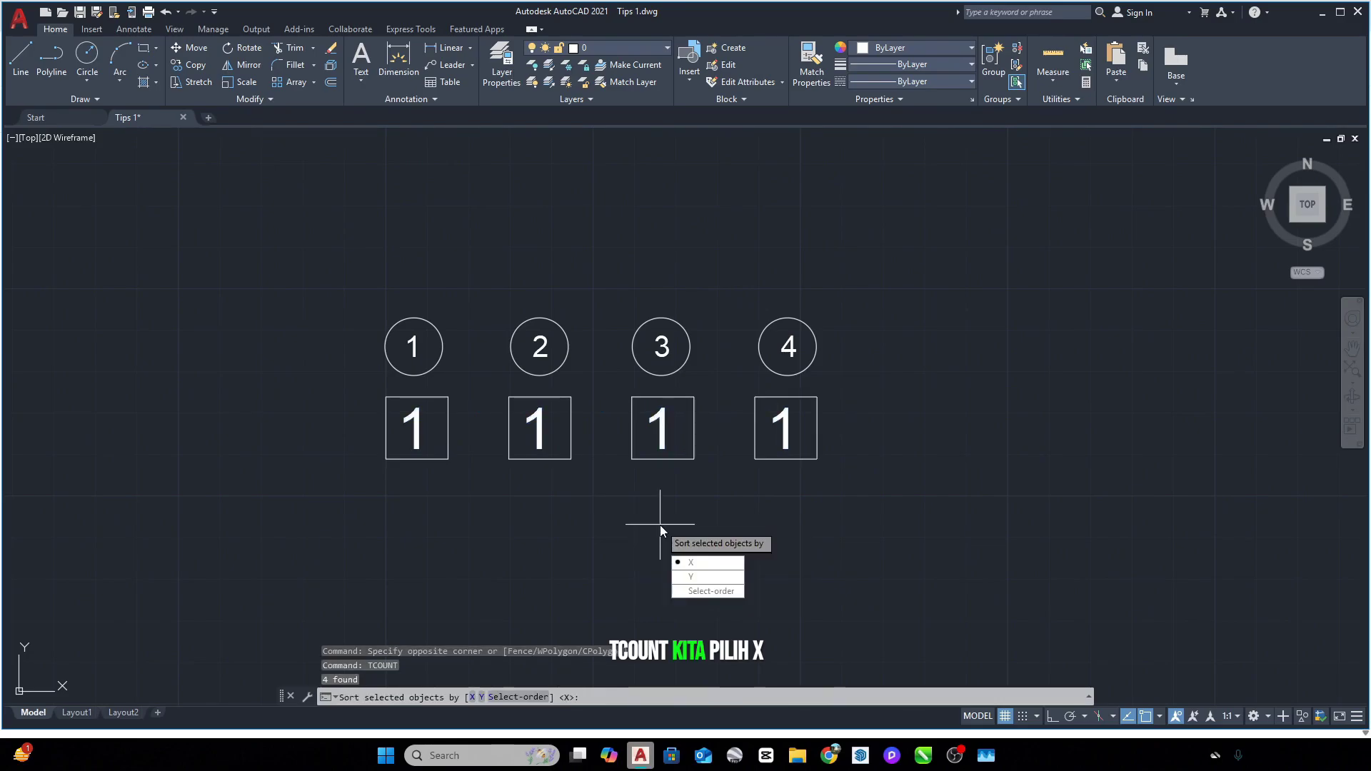
left_click(697, 563)
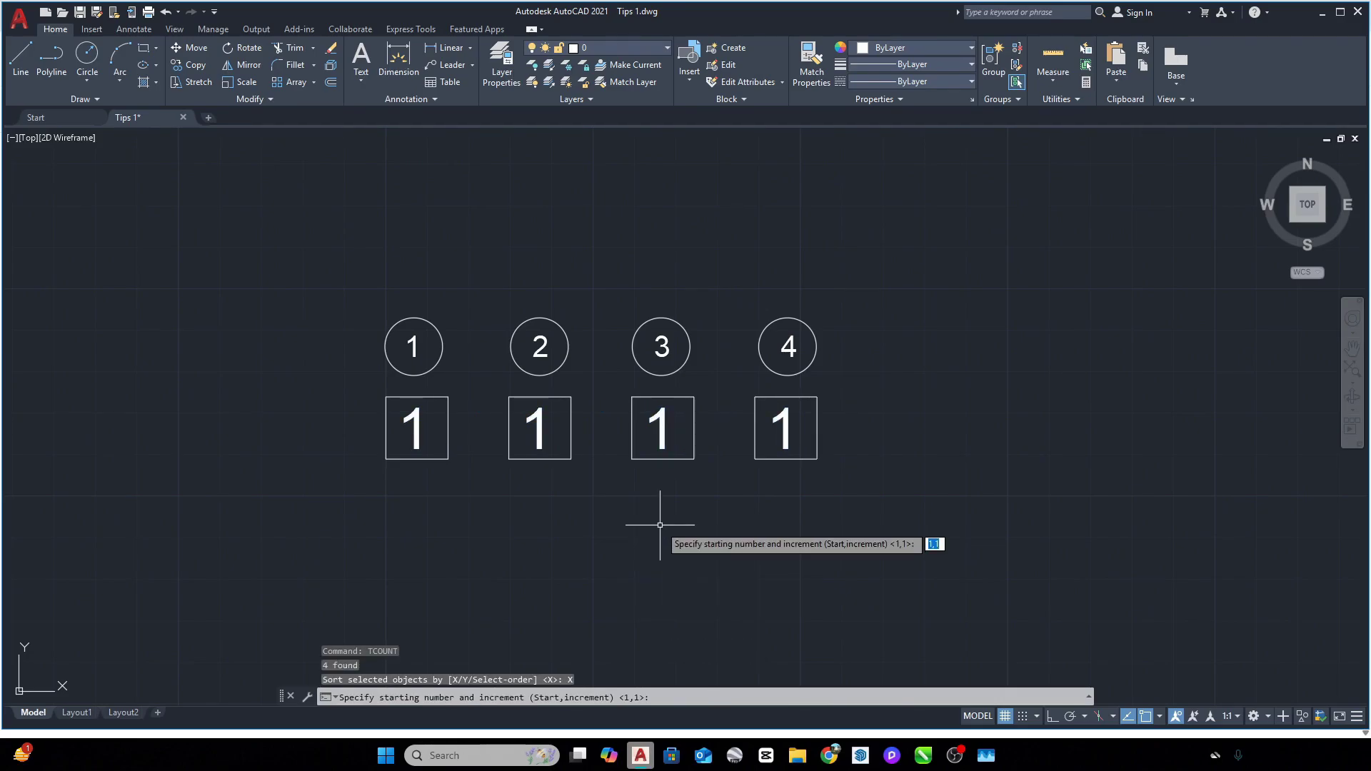
key("Return")
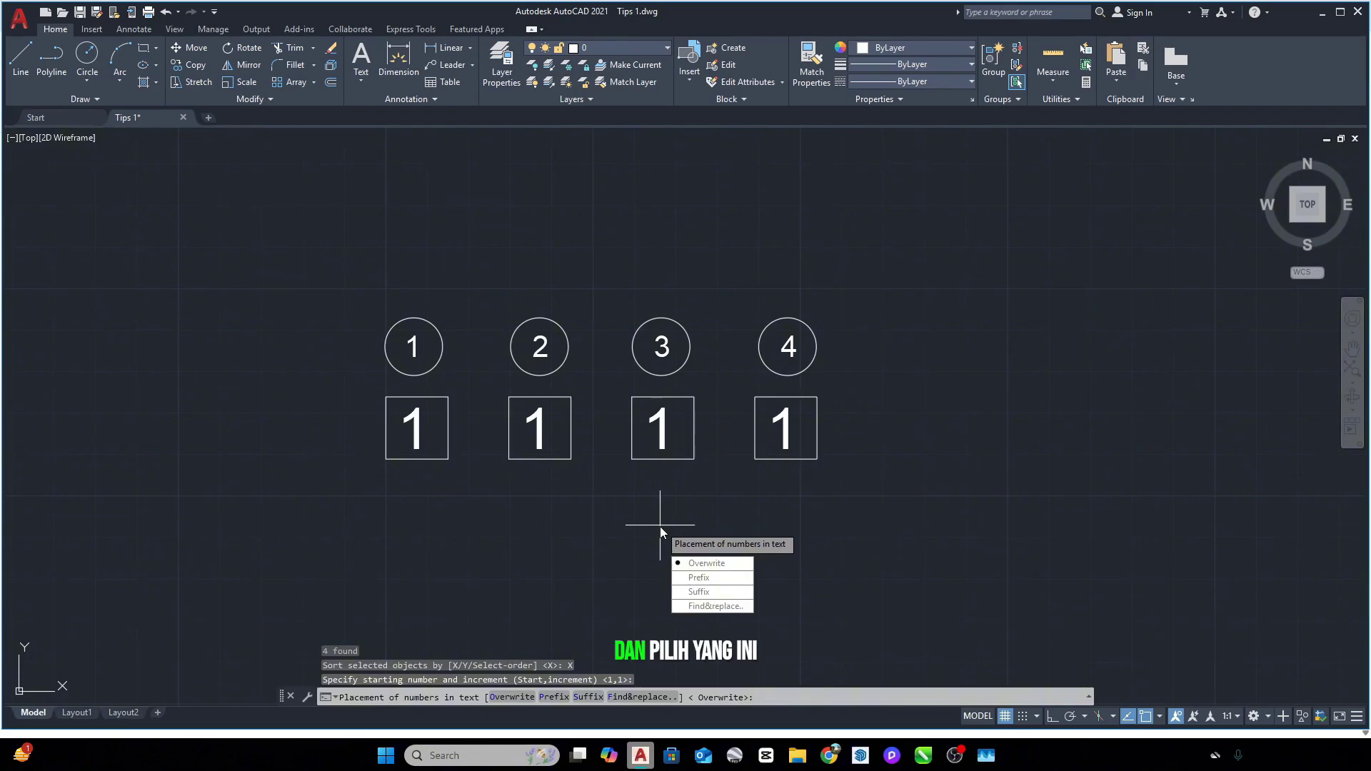
left_click(731, 564)
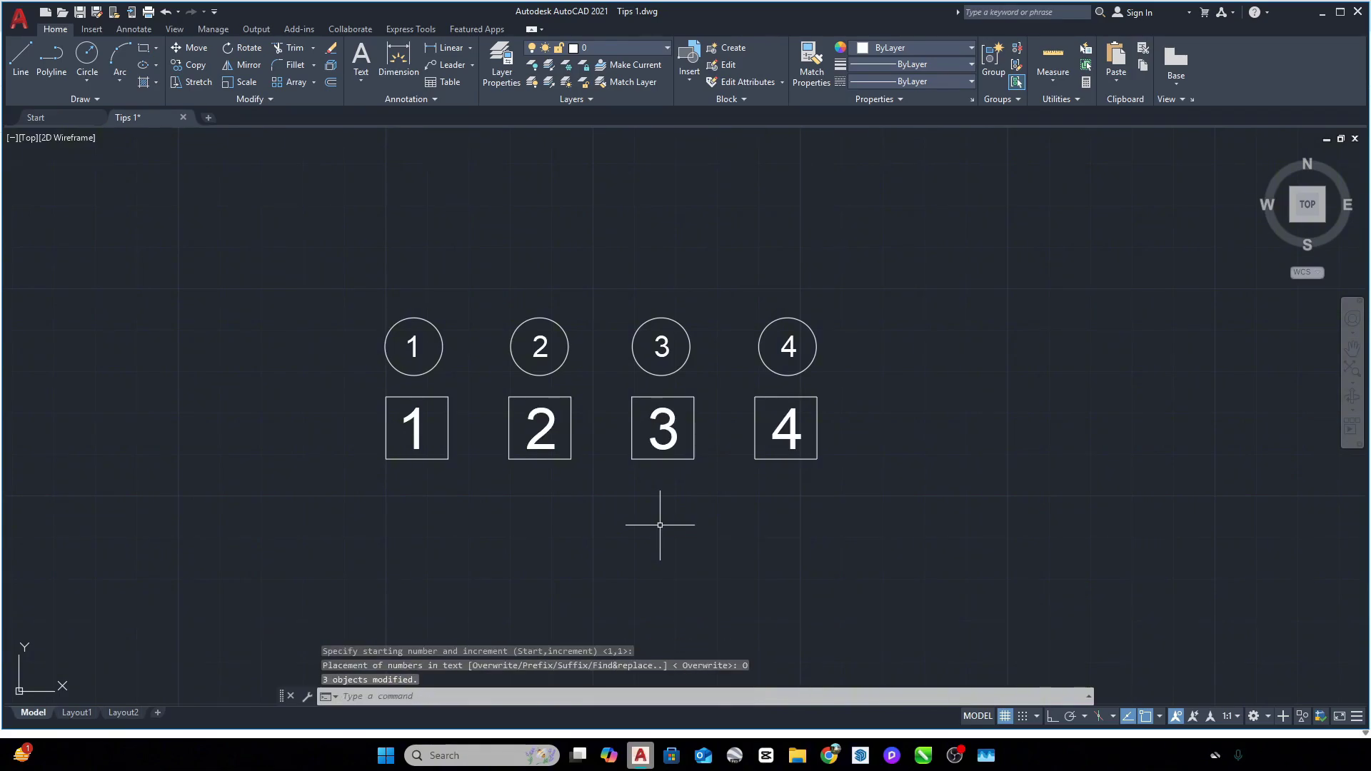
key("ctrl+z")
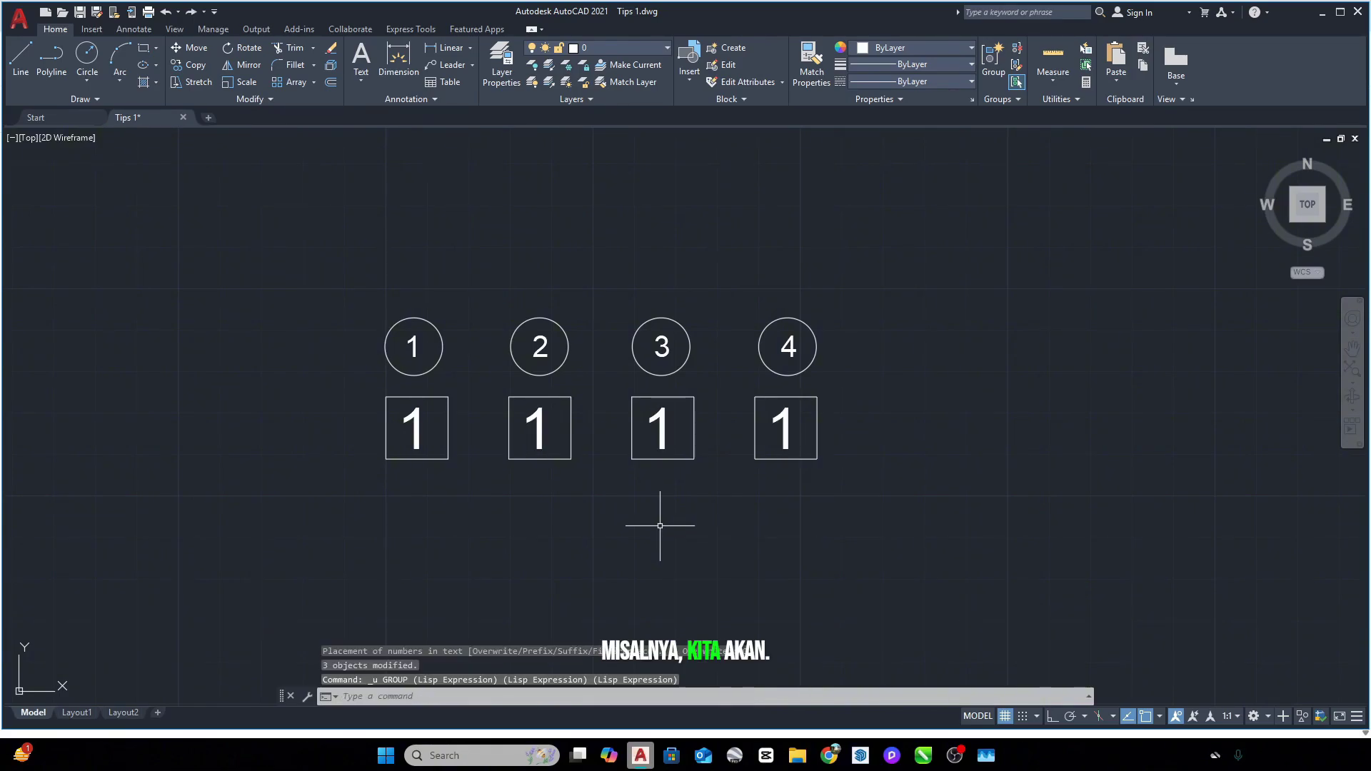
Step: Number only the texts in the four squares with TCOUNT, sorted by Y, start and increment 1,1, placement Overwrite
left_click_drag(877, 395, 357, 447)
left_click_drag(888, 380, 343, 407, "shift")
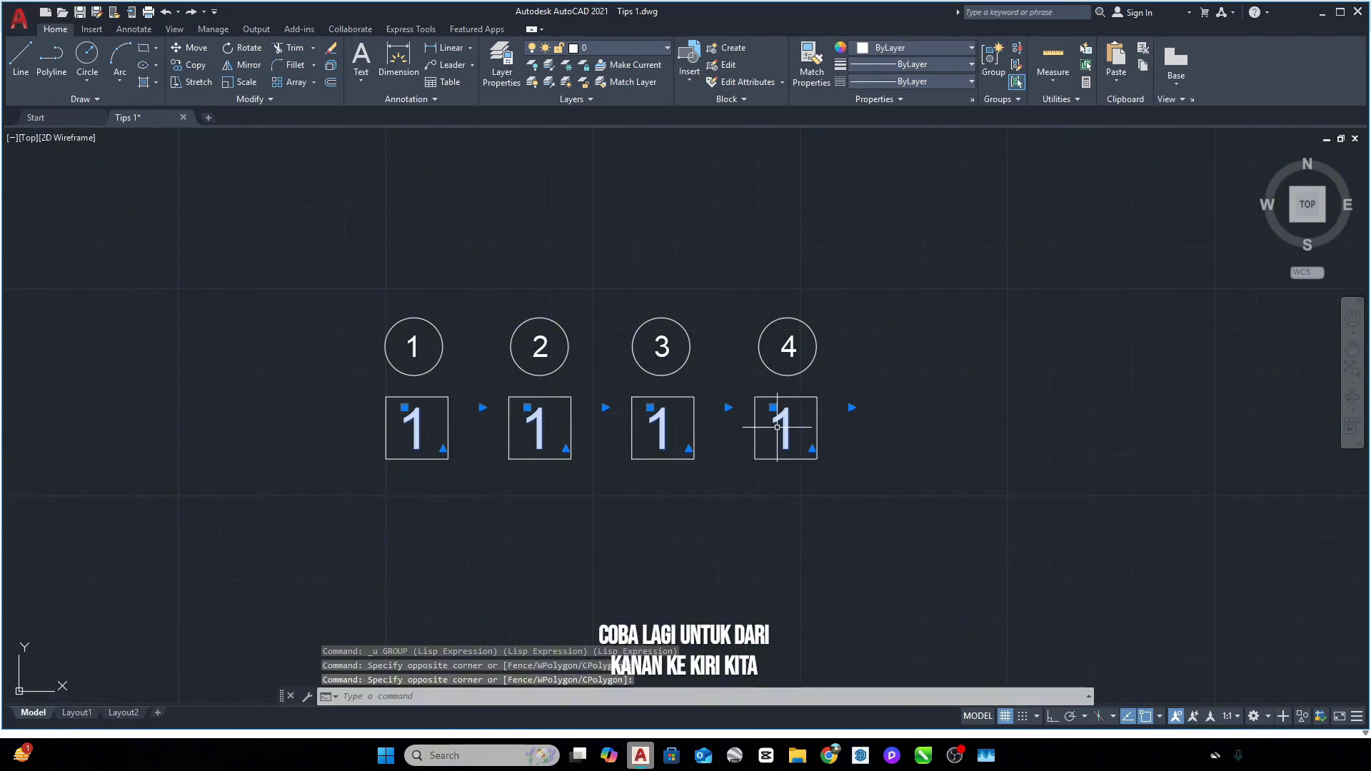
type("T")
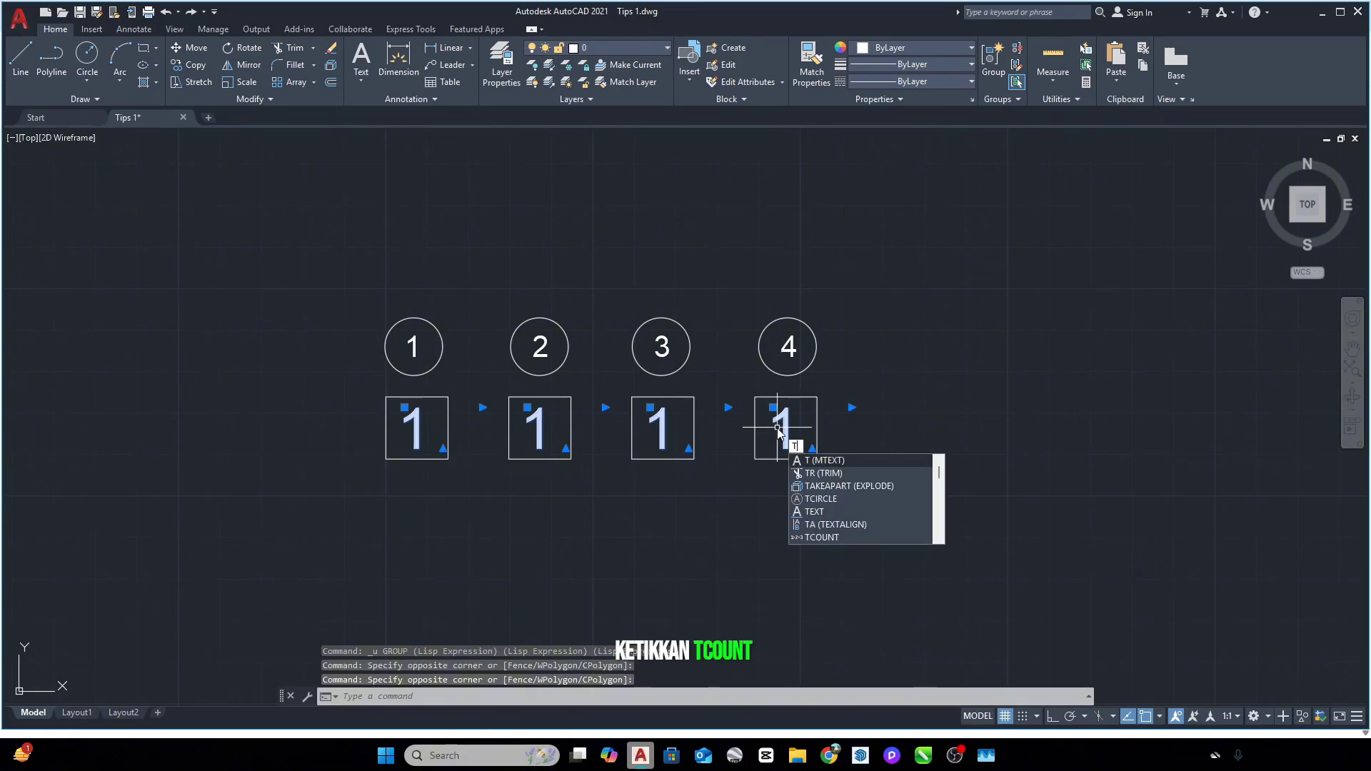
type("COUNT")
key("Return")
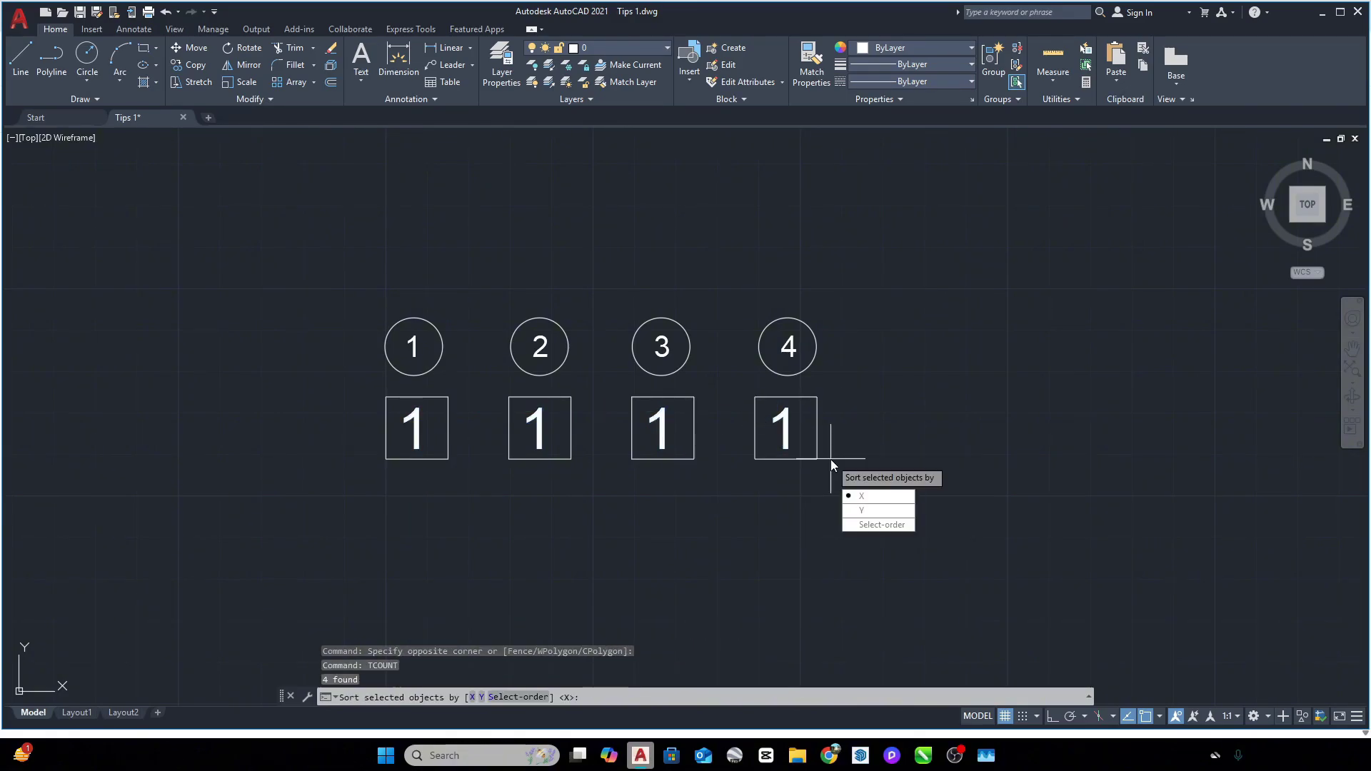
left_click(863, 511)
key("Return")
left_click(864, 496)
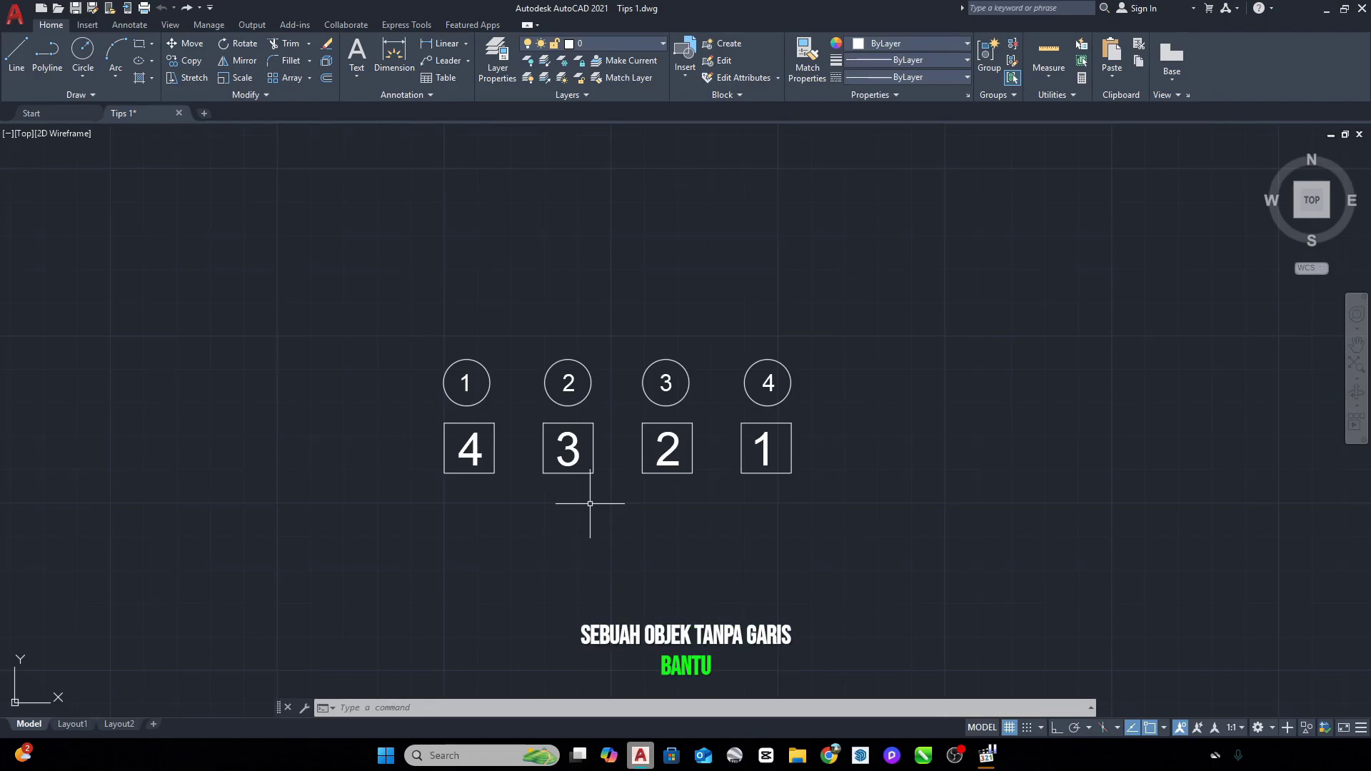
Step: Draw a helper line between the facing side midpoints of the two hatched squares that share the same row
scroll(590, 504, "down", 4)
middle_click_drag(846, 513, 500, 445)
scroll(803, 443, "up", 4)
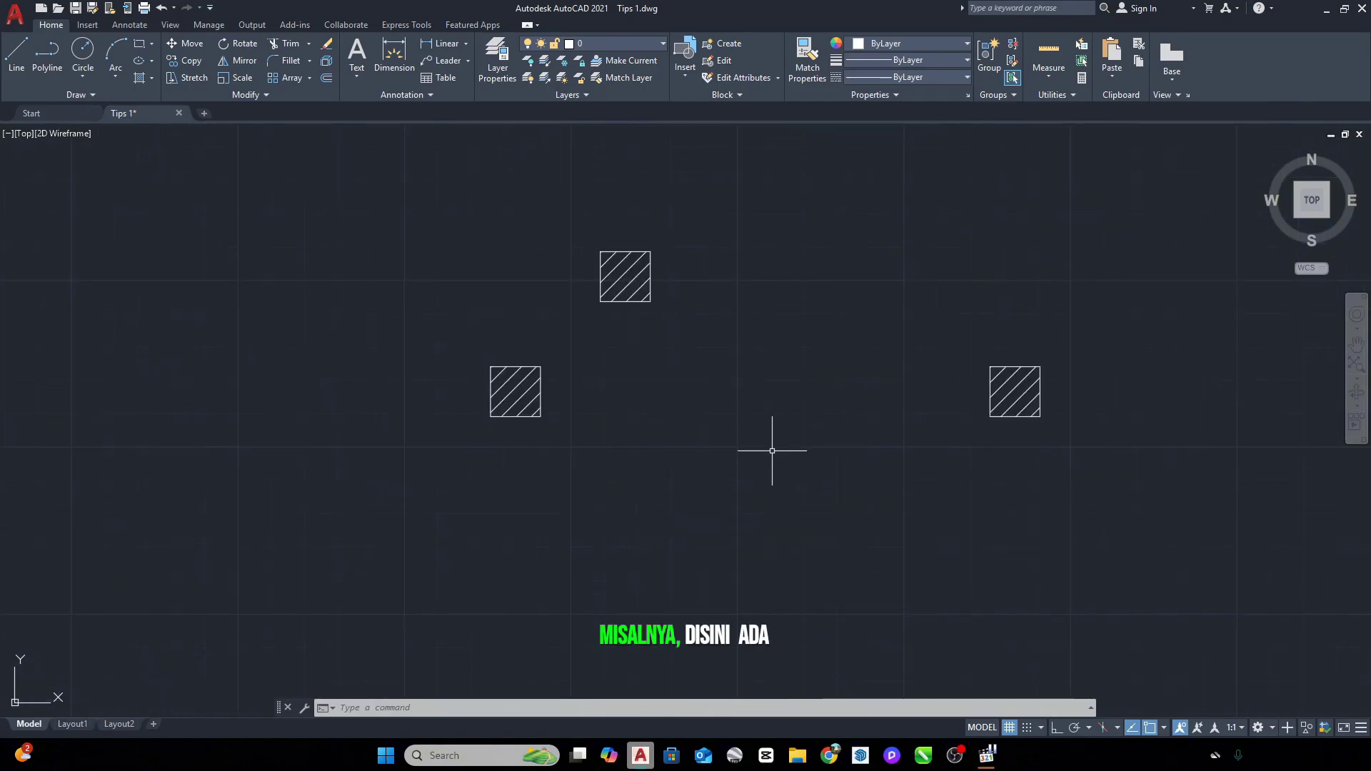
middle_click_drag(774, 453, 681, 441)
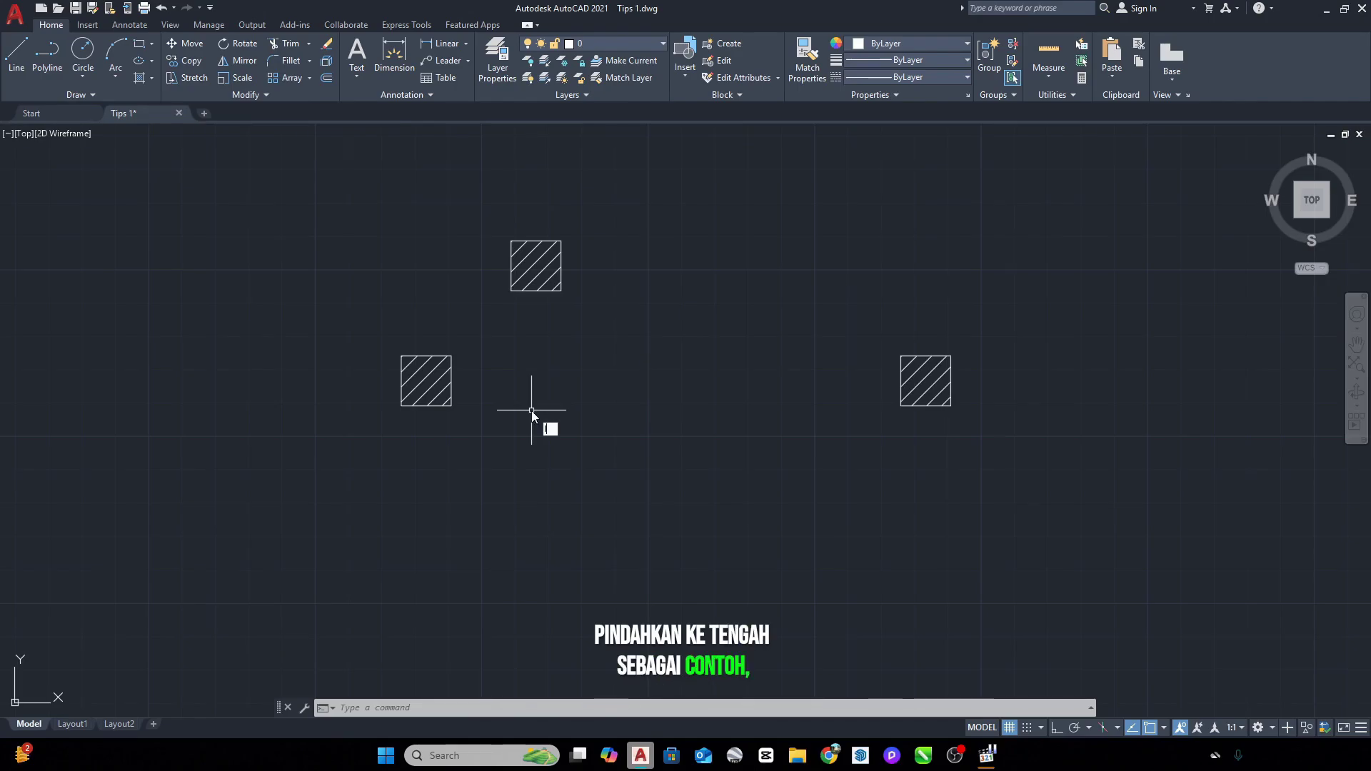
type("l")
key("Return")
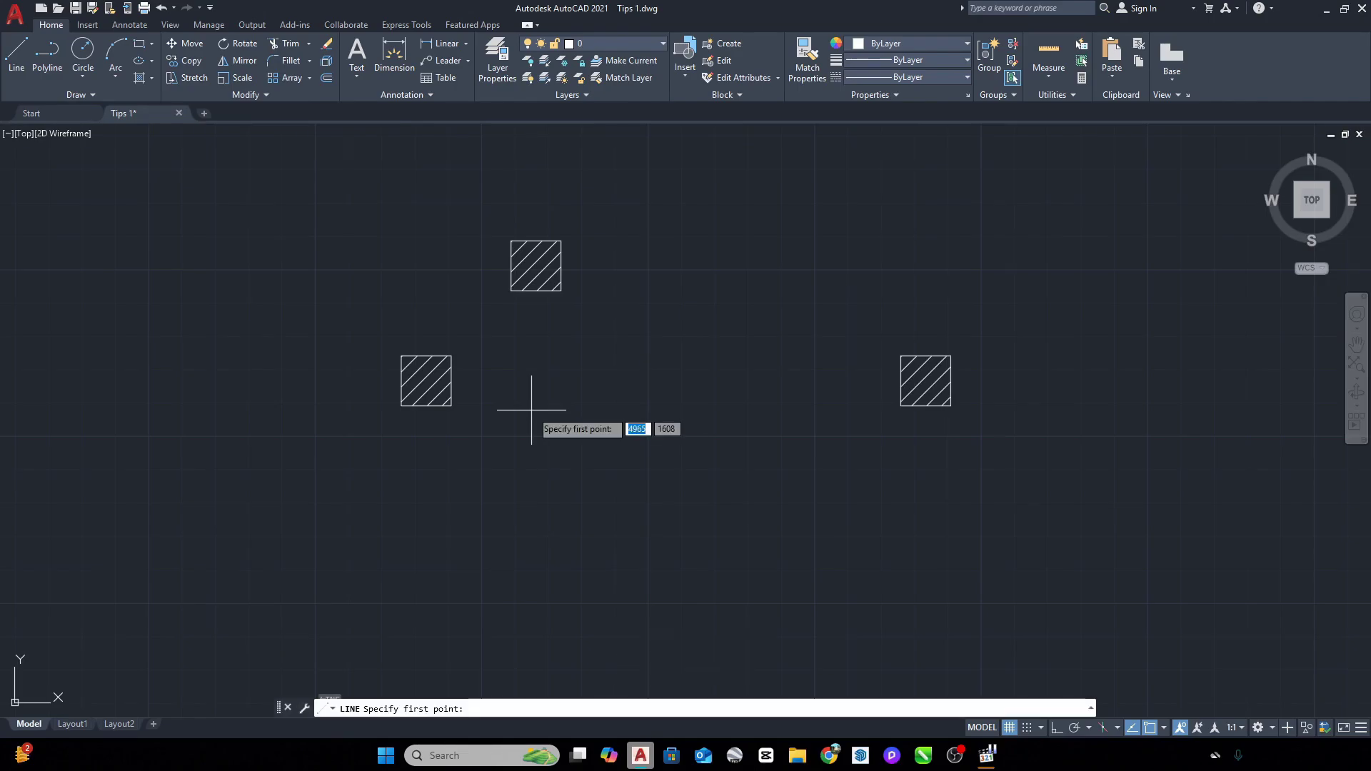
left_click(451, 381)
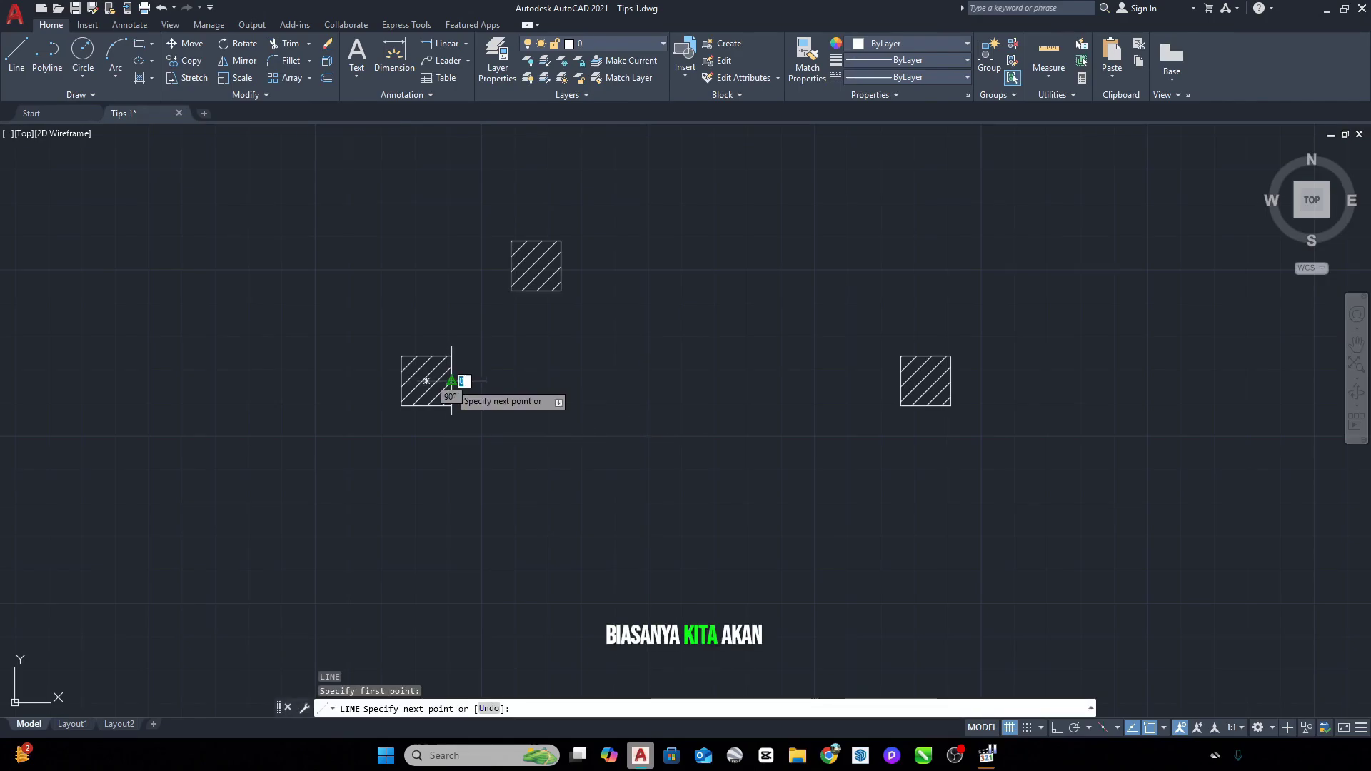
left_click(902, 381)
key("Escape")
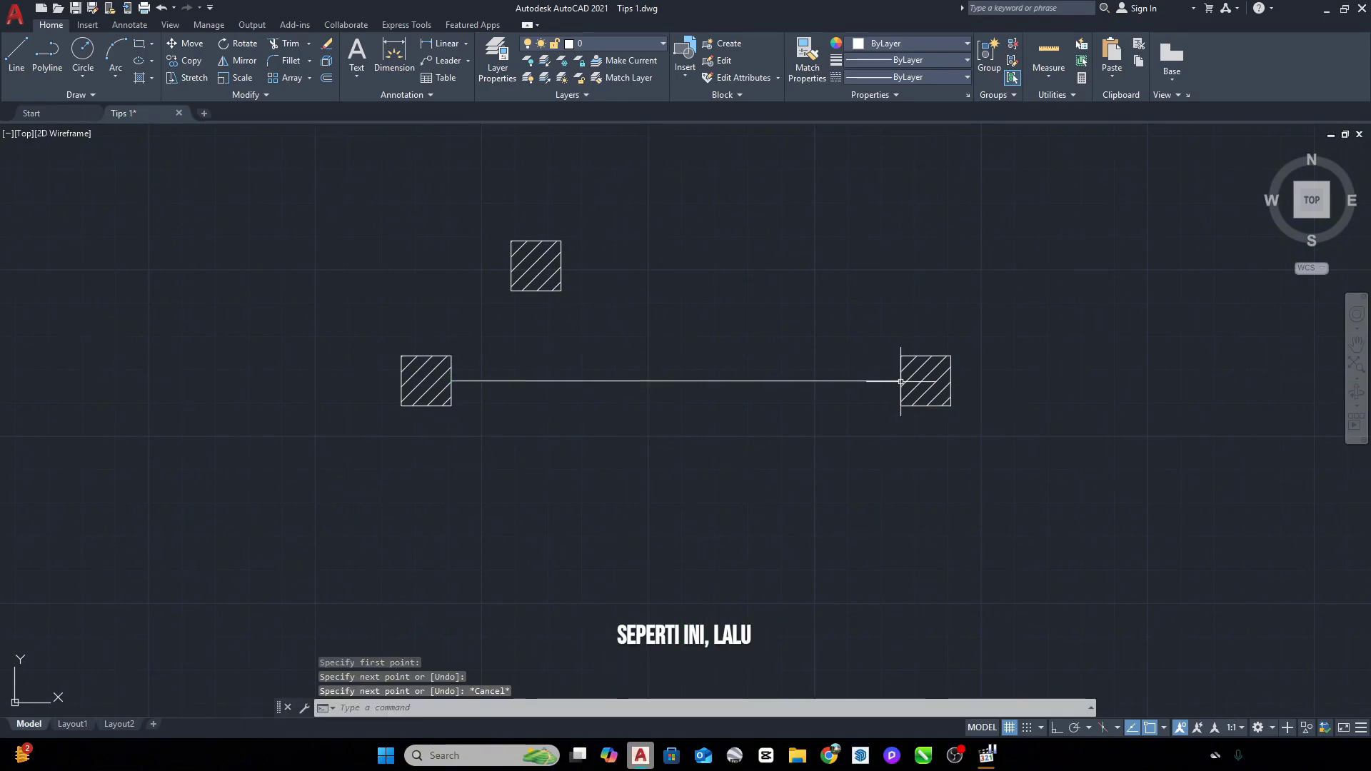
Step: Move the upper hatched square by its center to the helper line's midpoint, and undo both the move and the line
left_click(628, 194)
left_click(478, 321)
type("m")
key("Return")
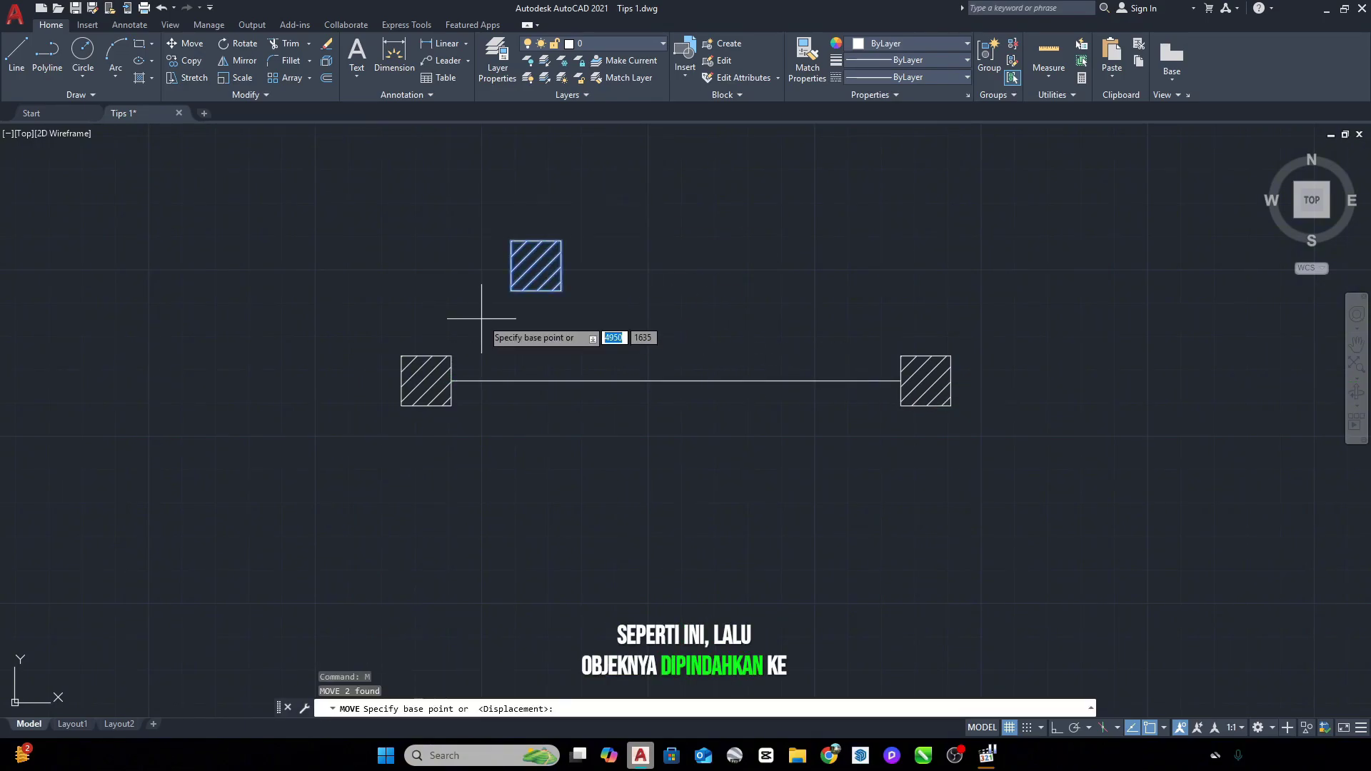
left_click(536, 265)
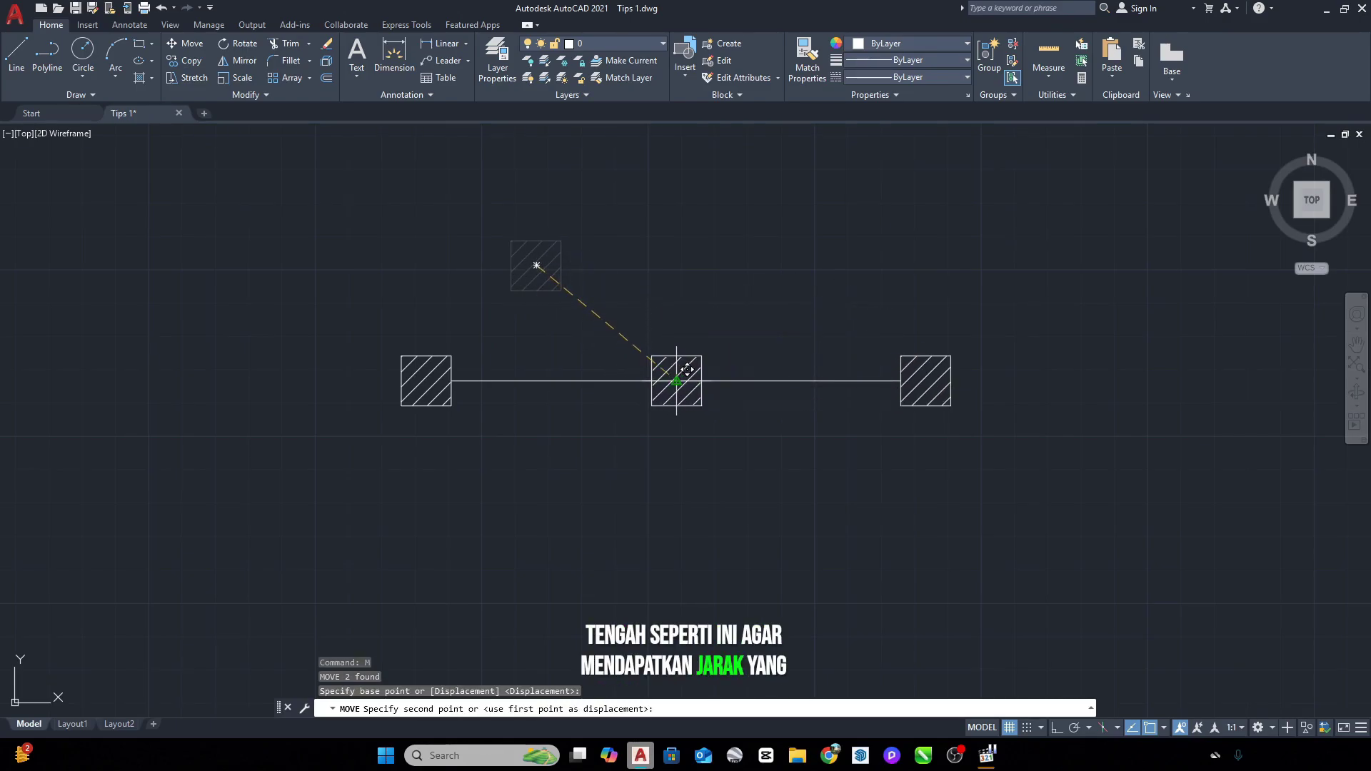
left_click(676, 381)
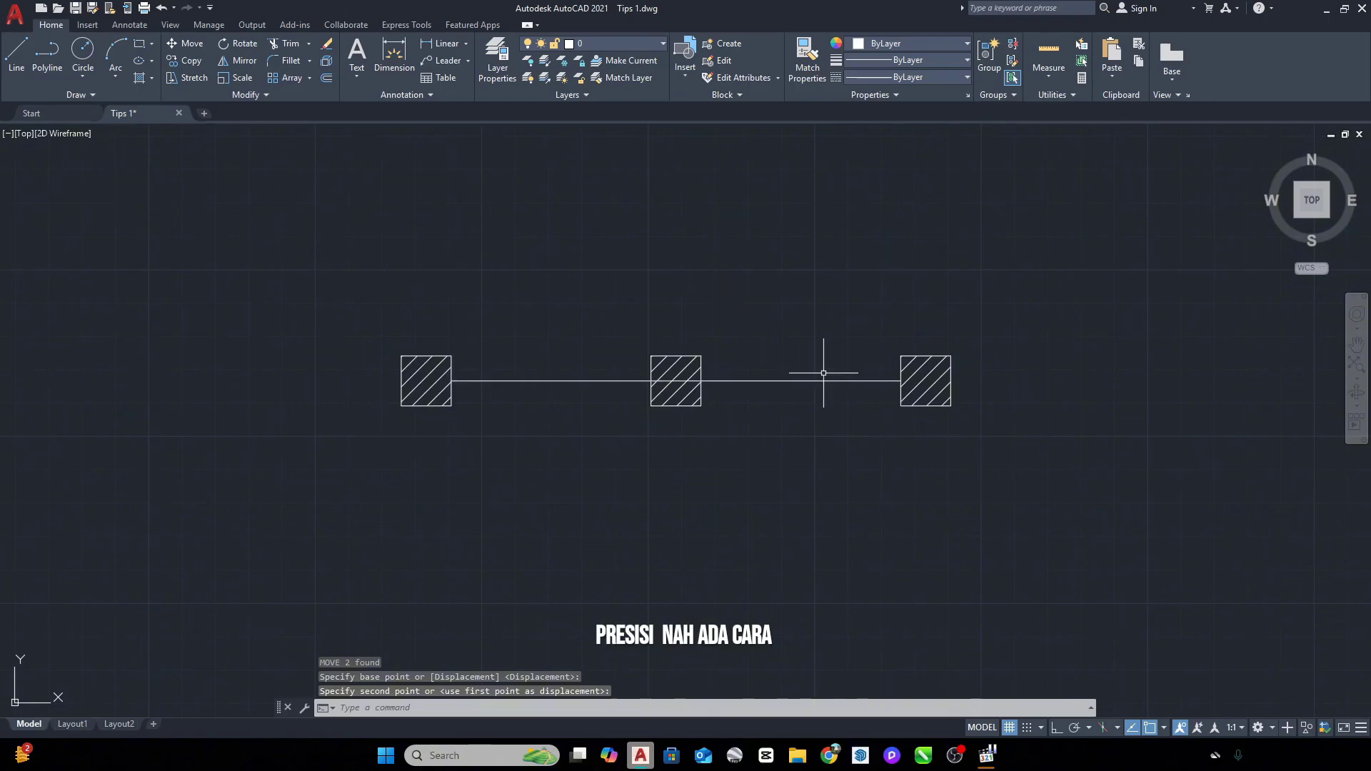
key("ctrl+z")
key("ctrl+z")
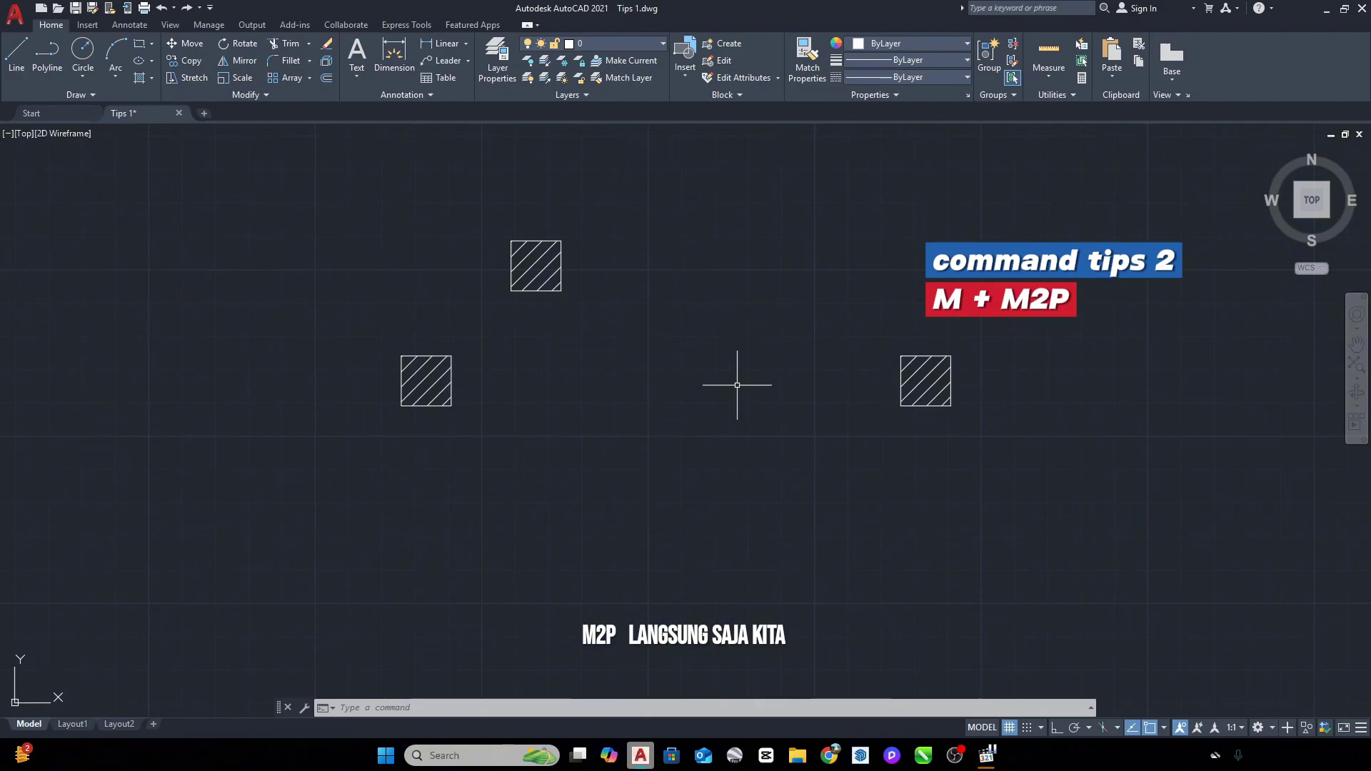
Step: Move the upper hatched square by its center to the M2P midpoint between the facing side midpoints of the two lower squares
left_click(677, 180)
left_click(485, 366)
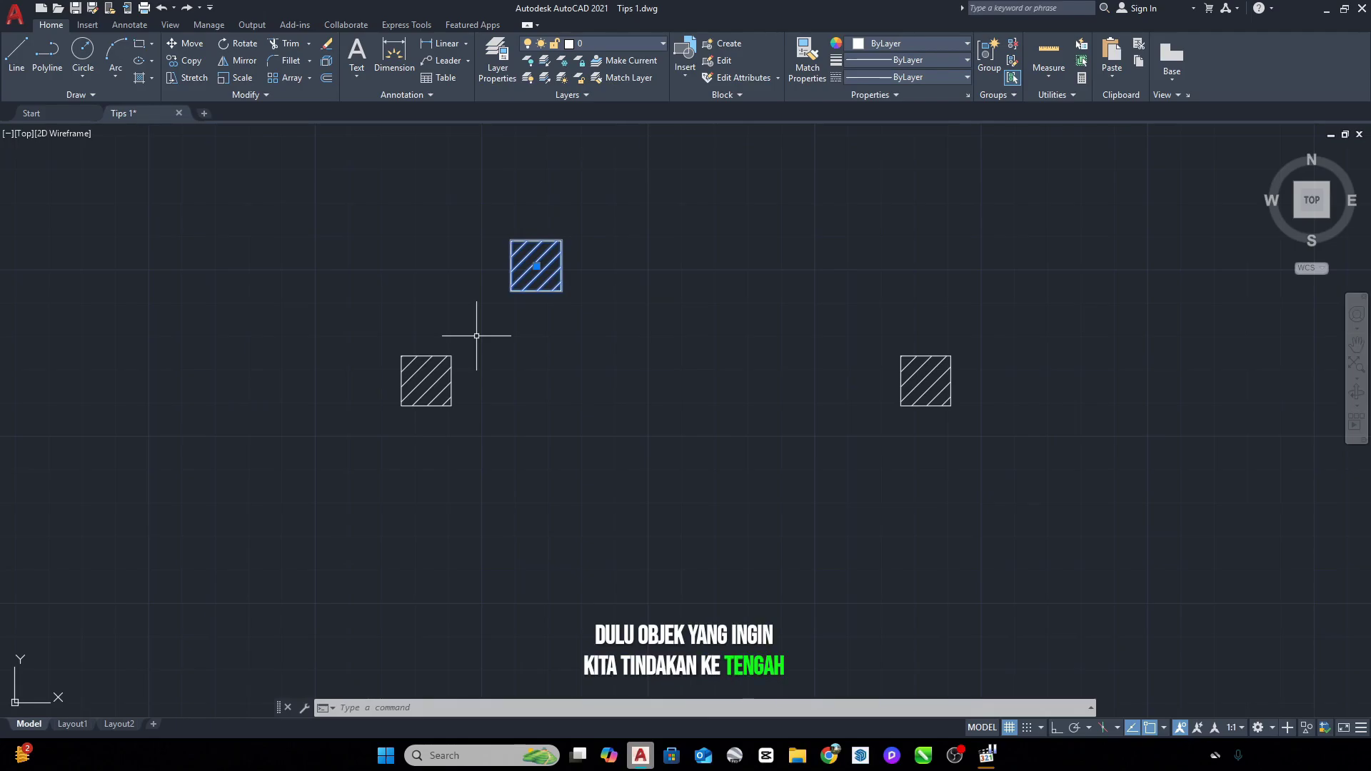
type("m")
key("Return")
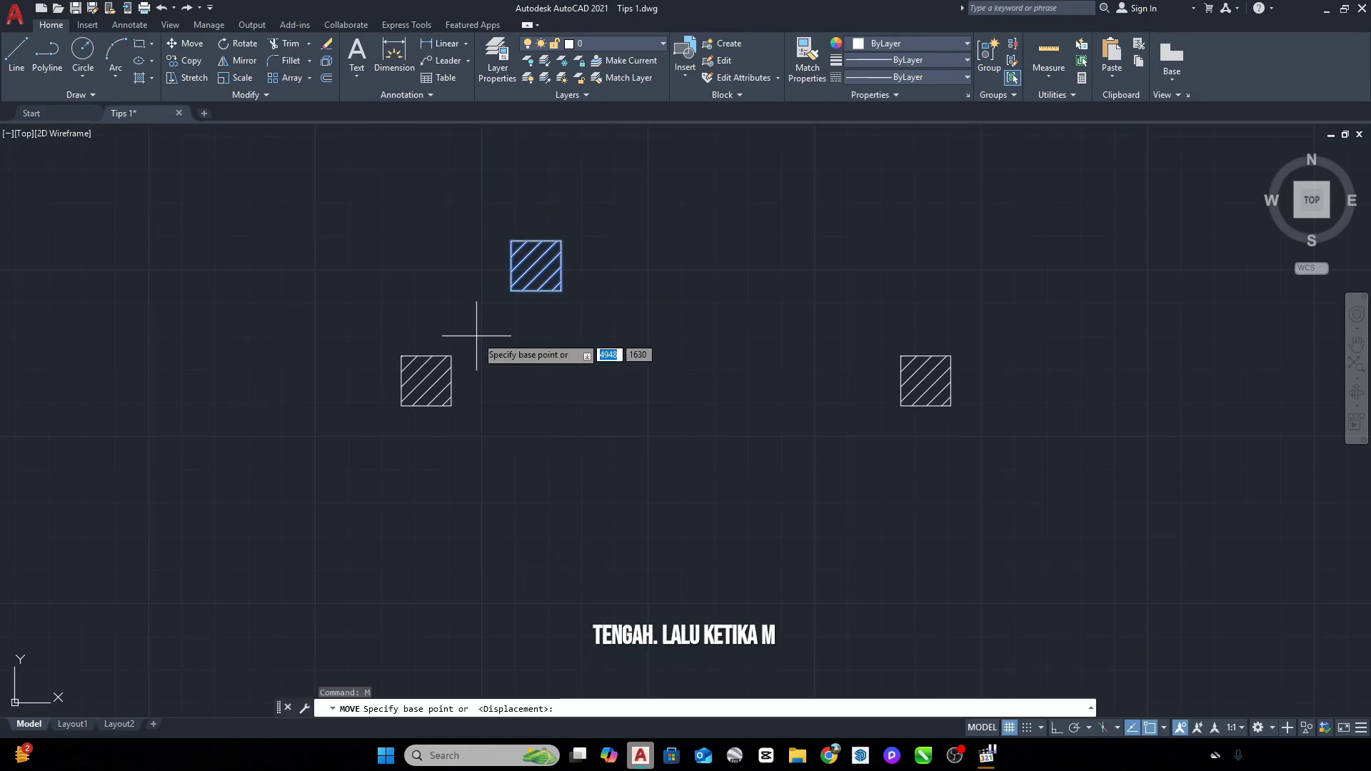
left_click(537, 266)
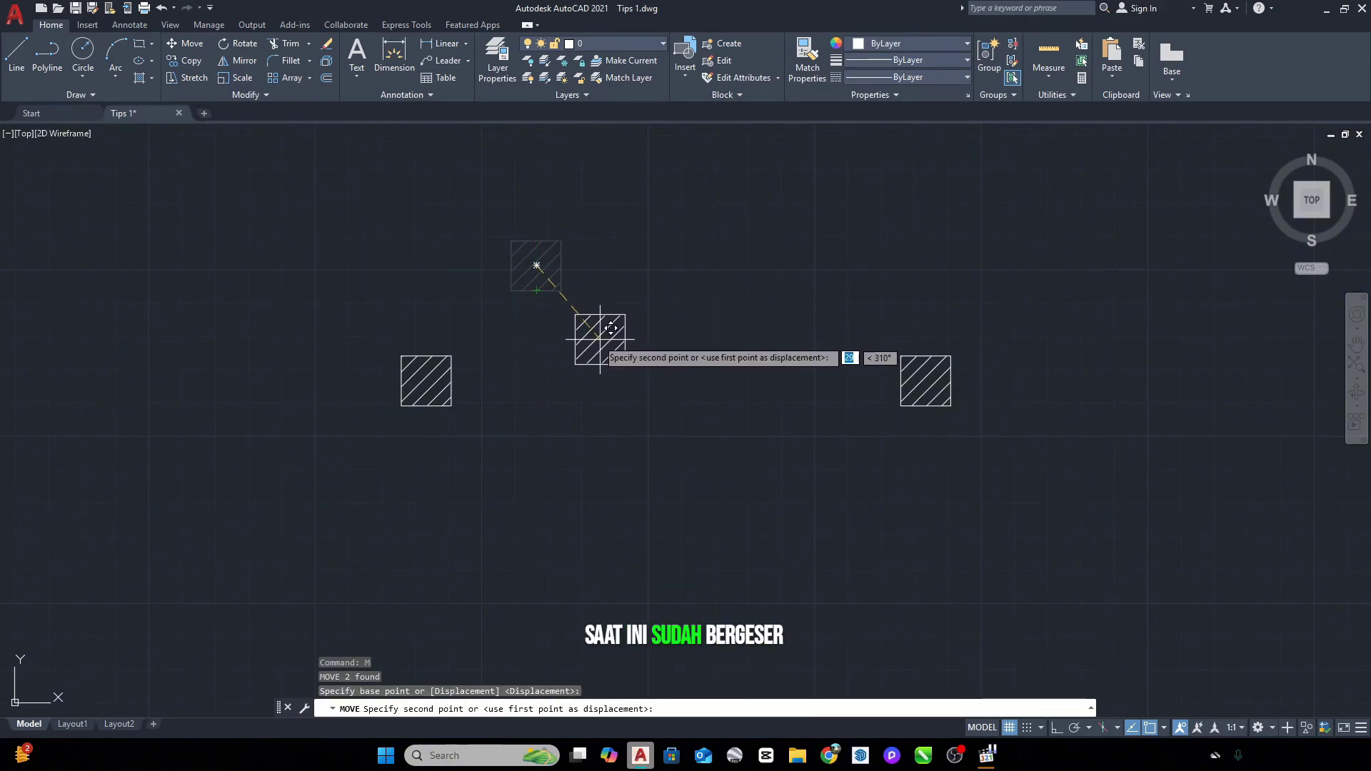
type("m")
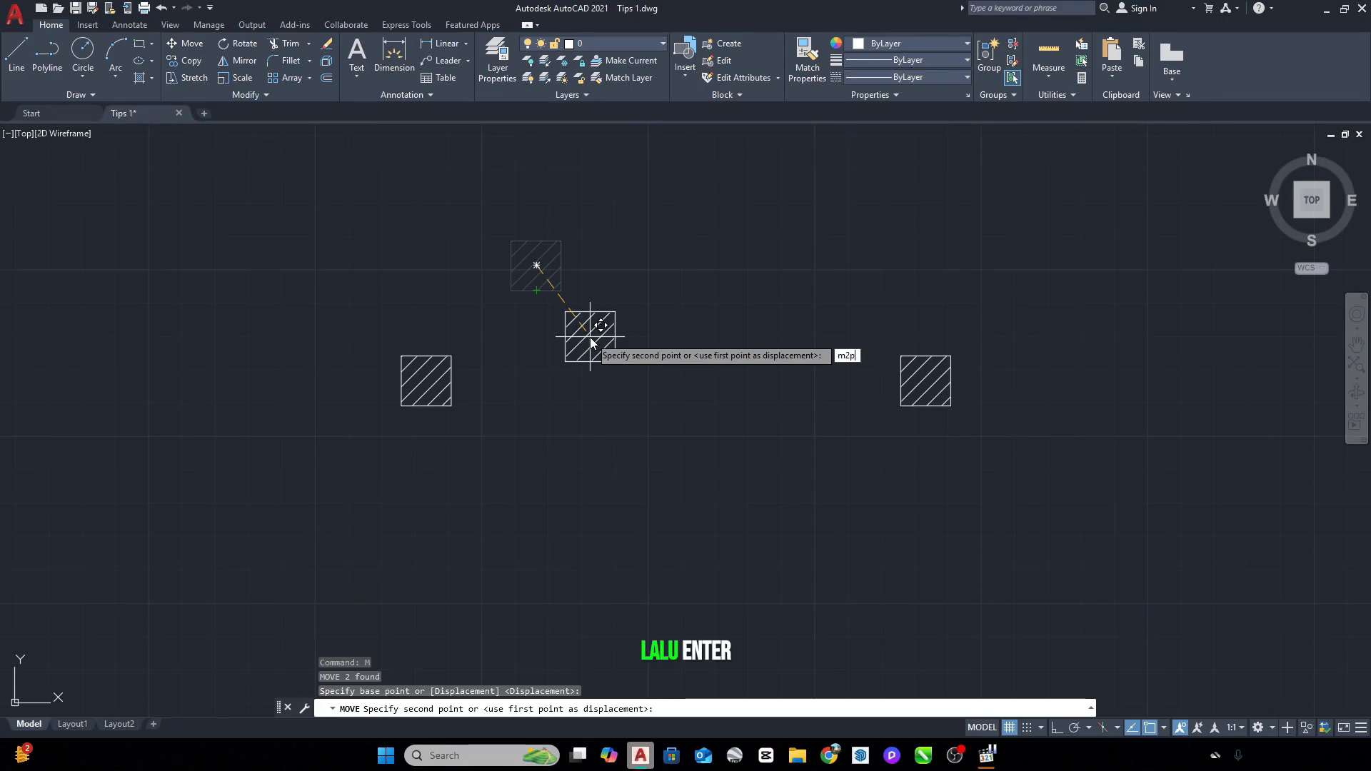
type("2p")
key("Return")
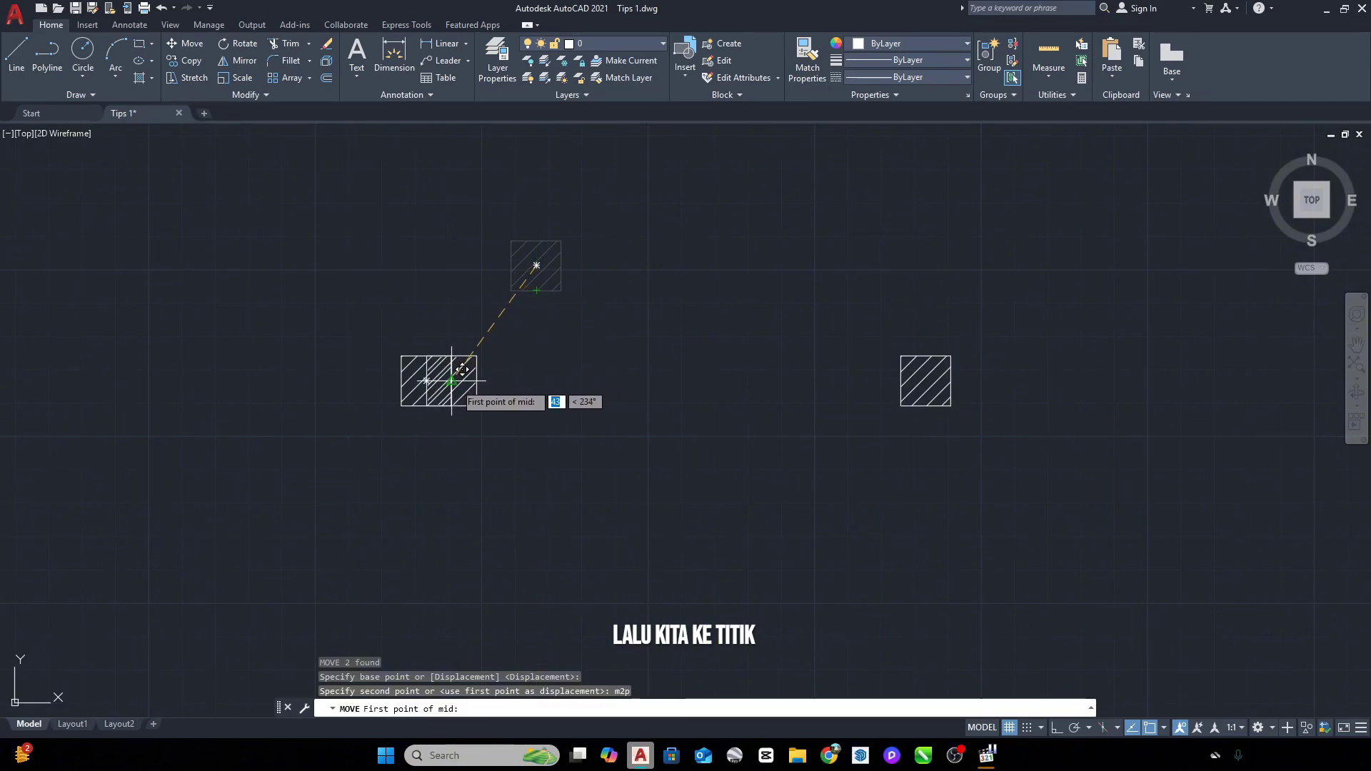
left_click(462, 370)
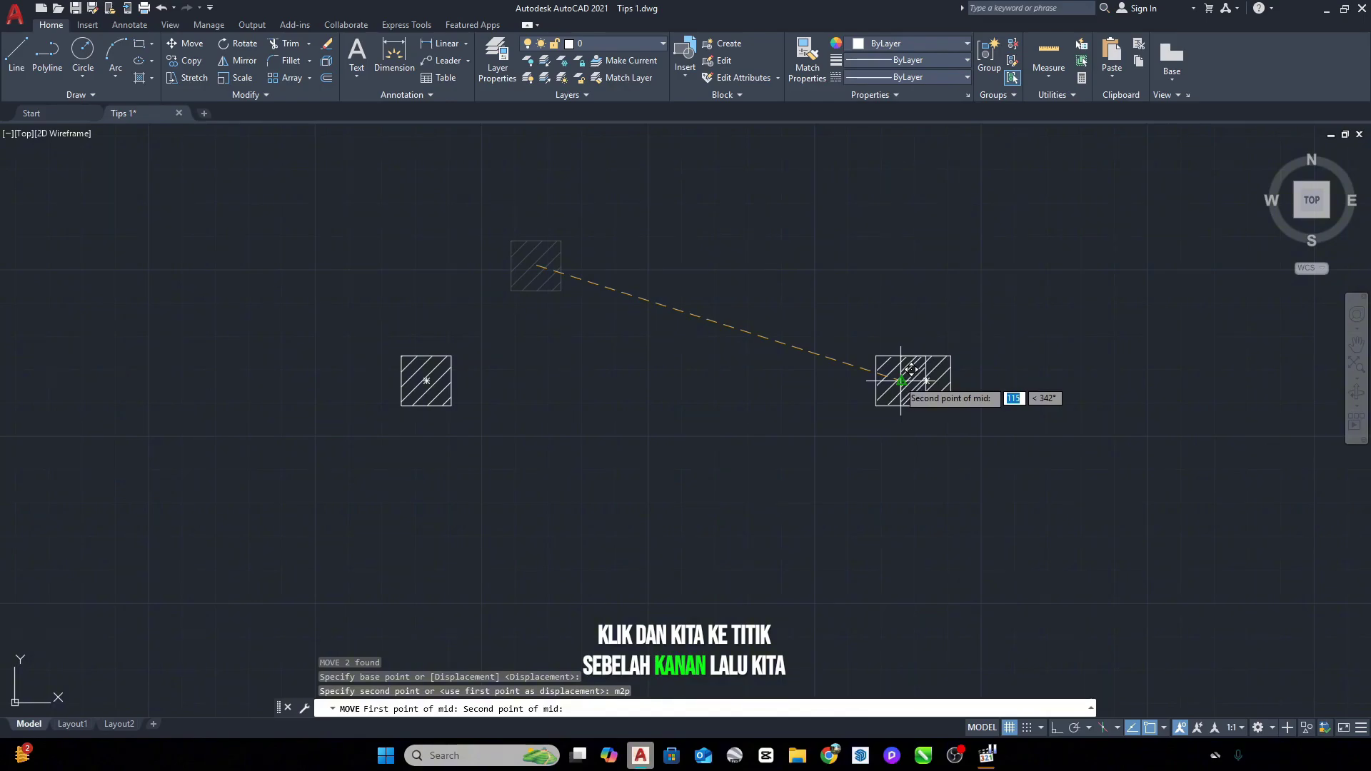
left_click(900, 380)
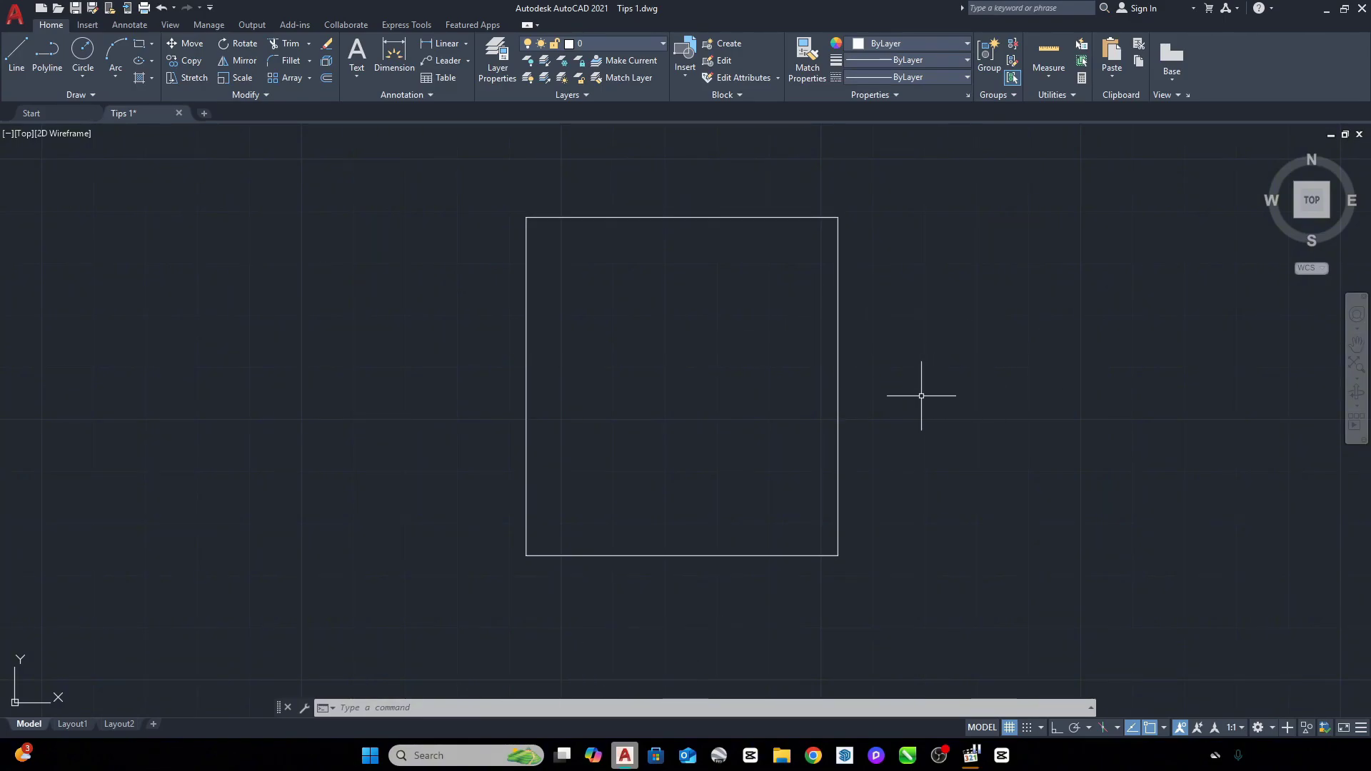
type("l")
key("Return")
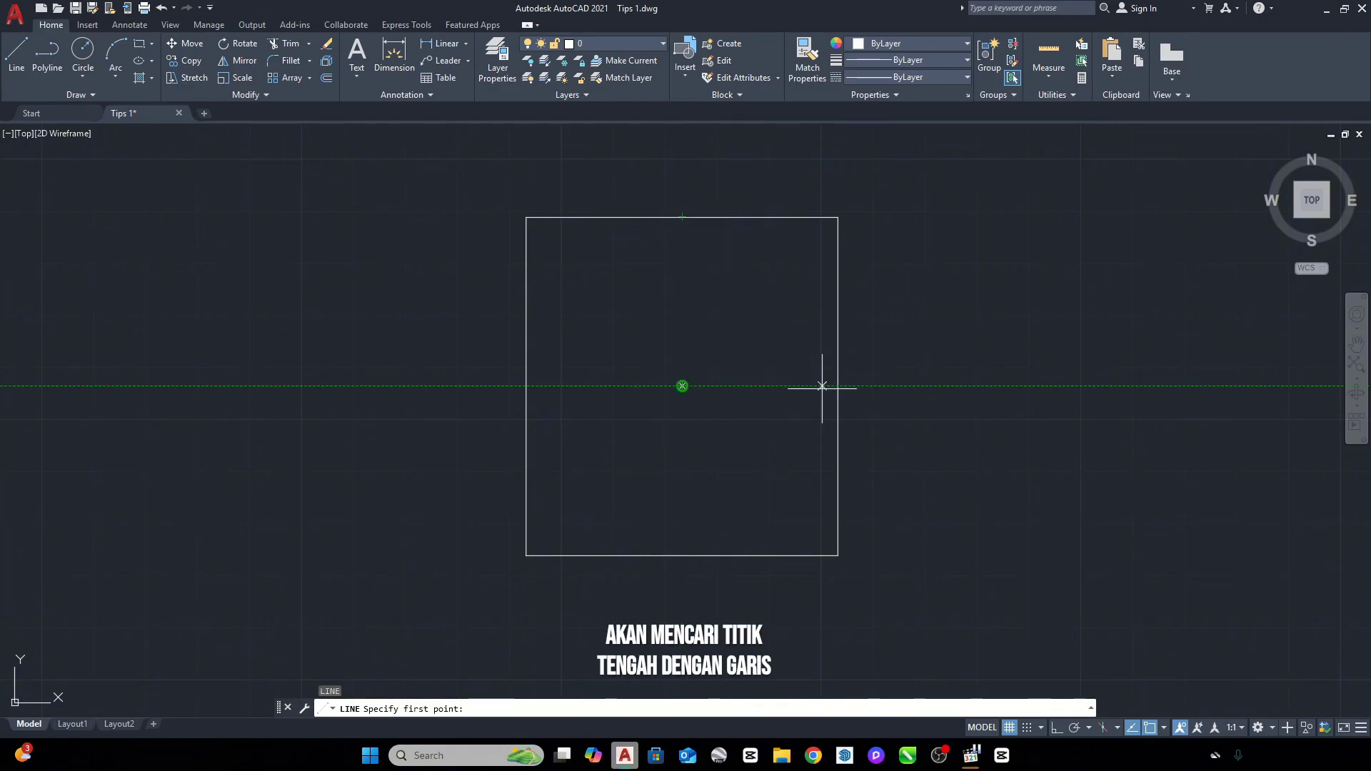
key("Escape")
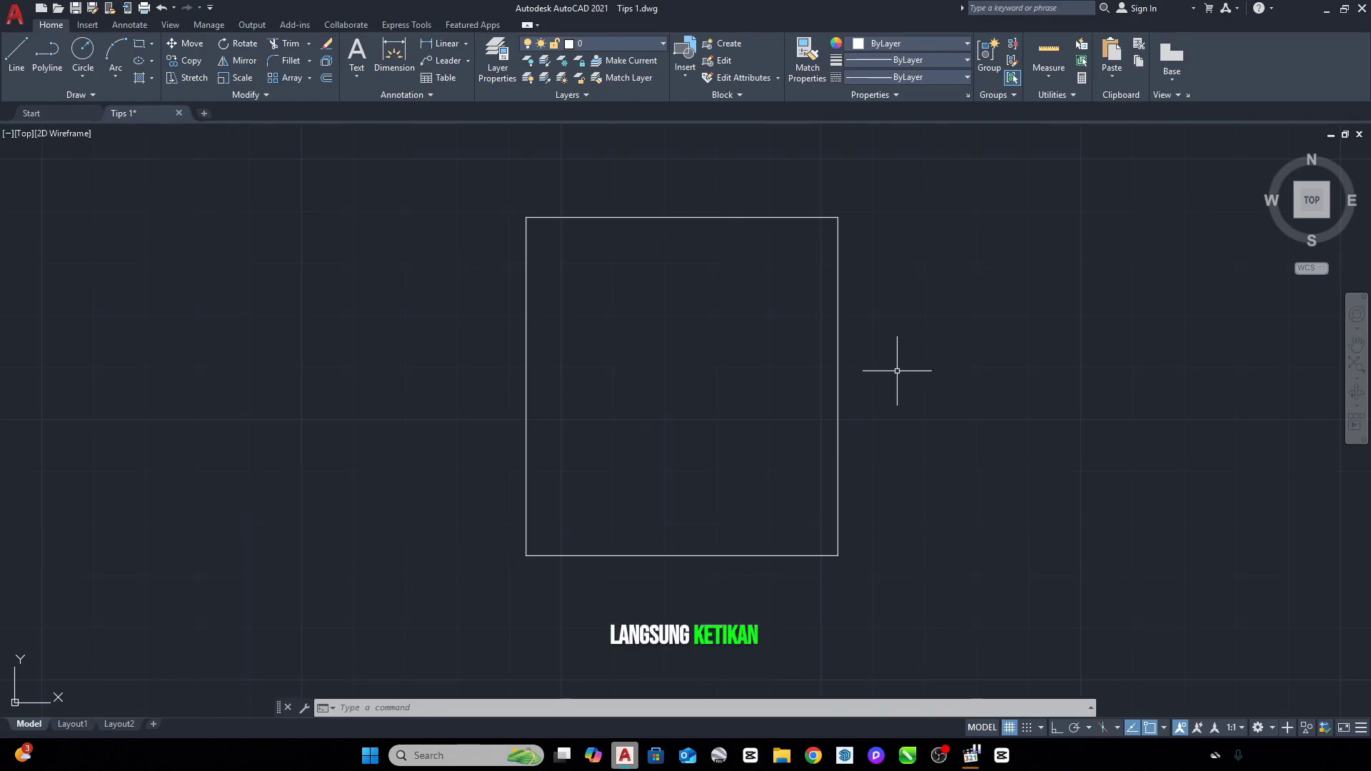
Step: Add a vertical centerline between the two vertical sides of the rectangle with CENTERLINE
type("CENTERLINE")
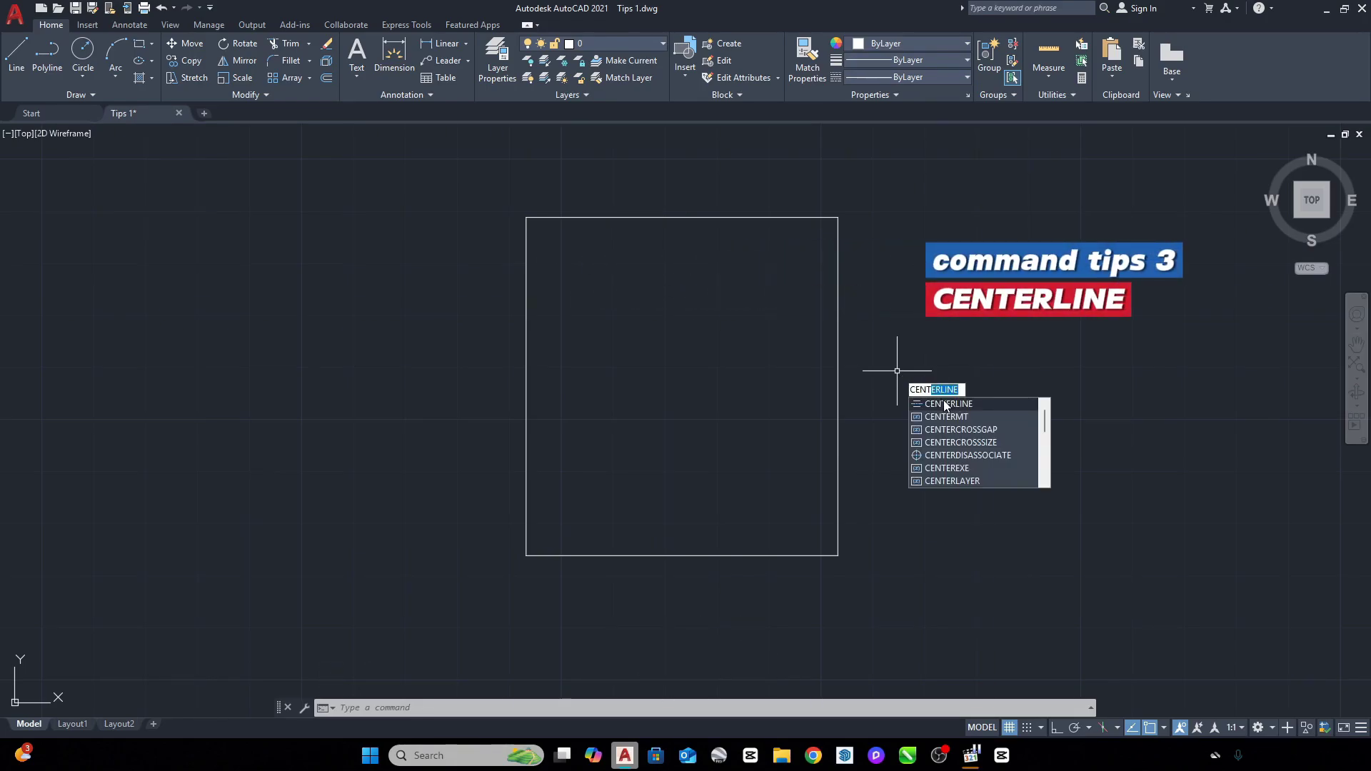
key("Return")
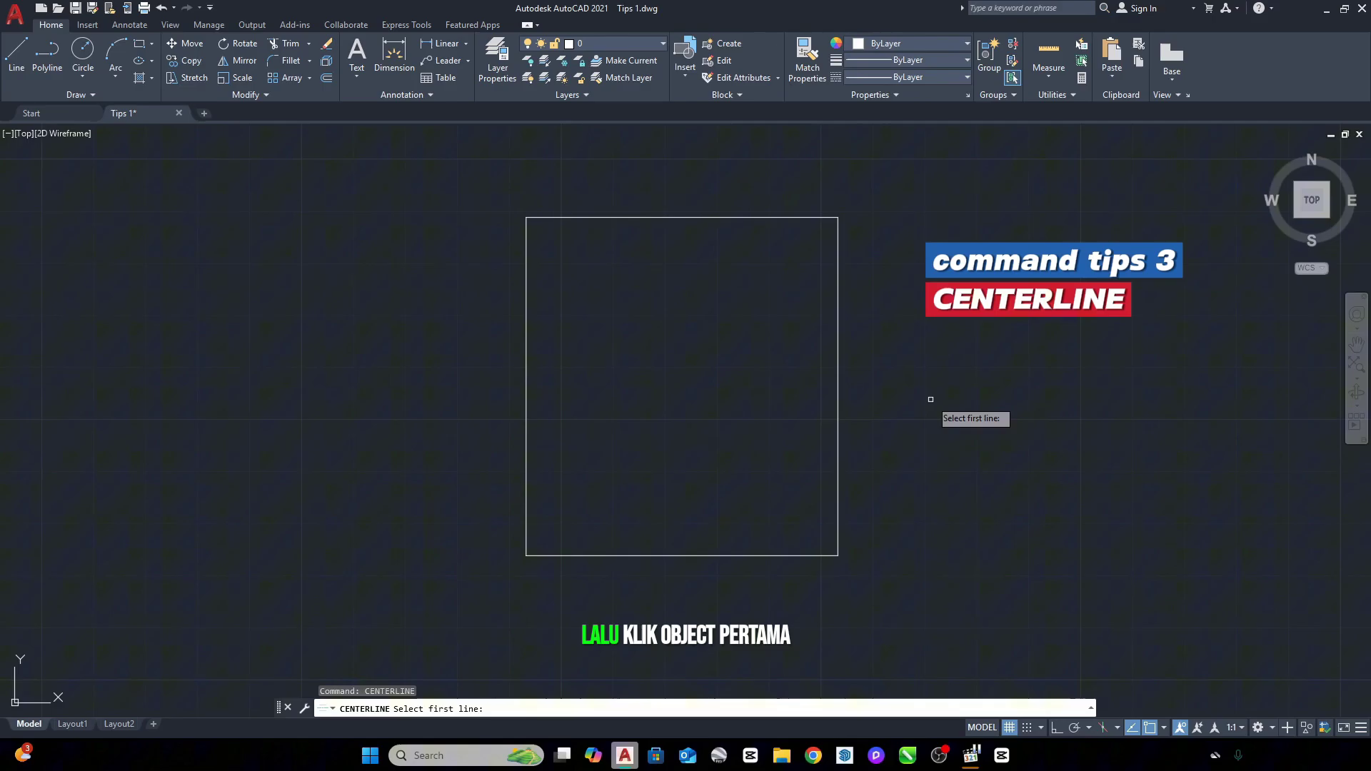
left_click(841, 346)
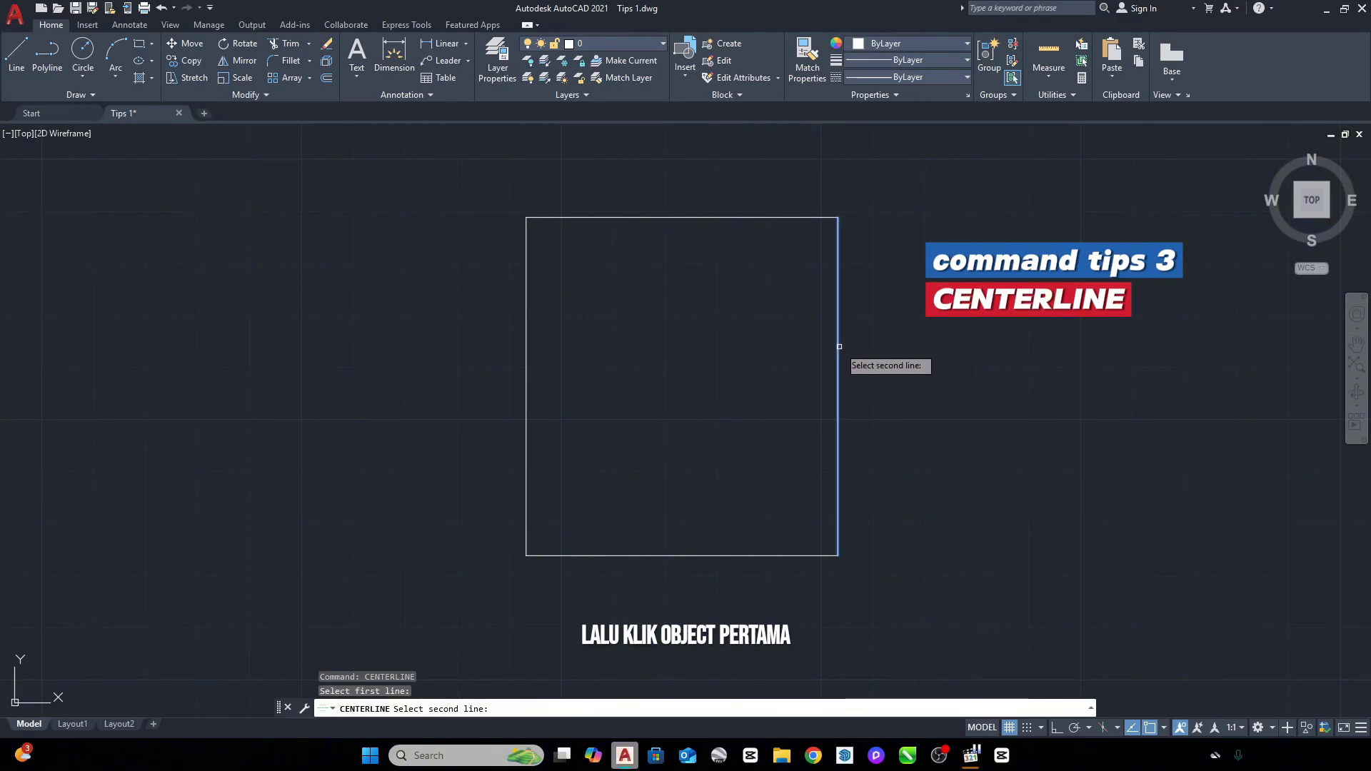
left_click(526, 321)
left_click(719, 372)
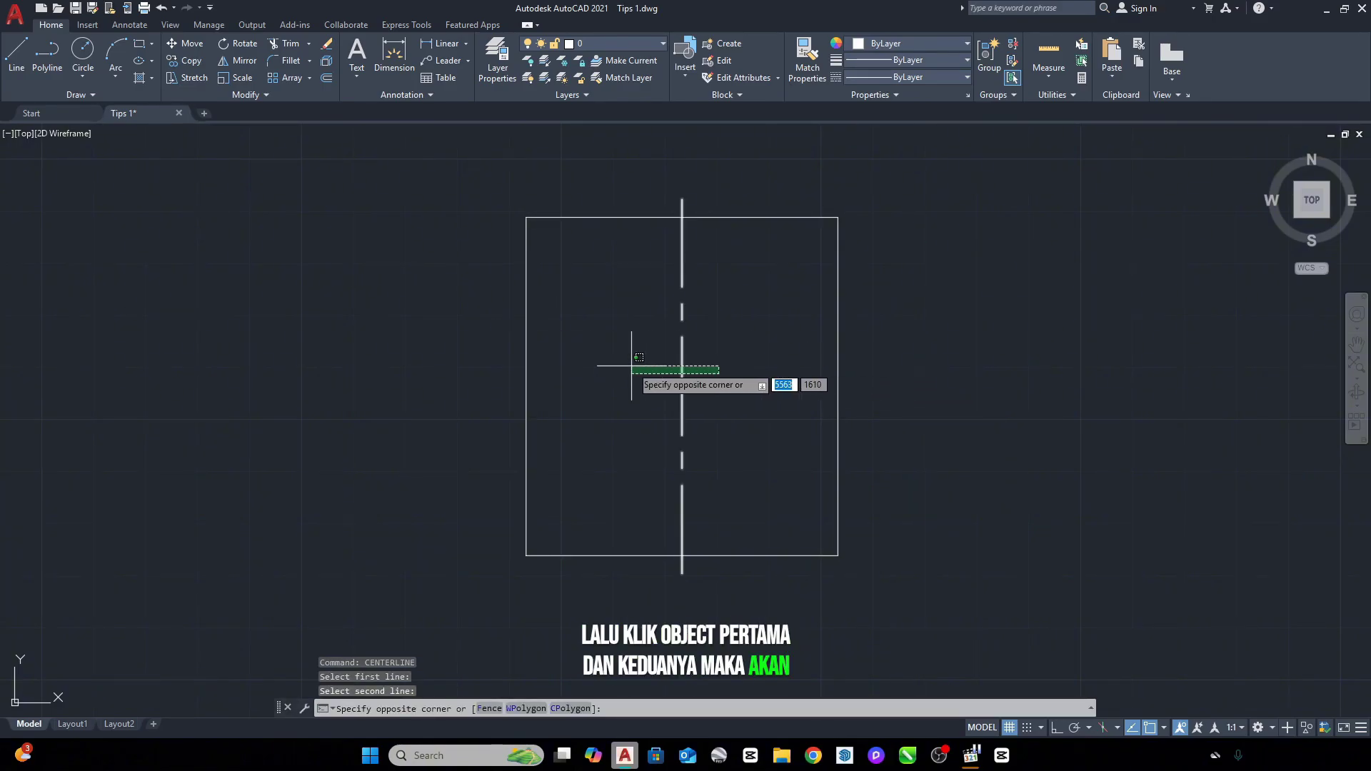
left_click(632, 366)
key("Escape")
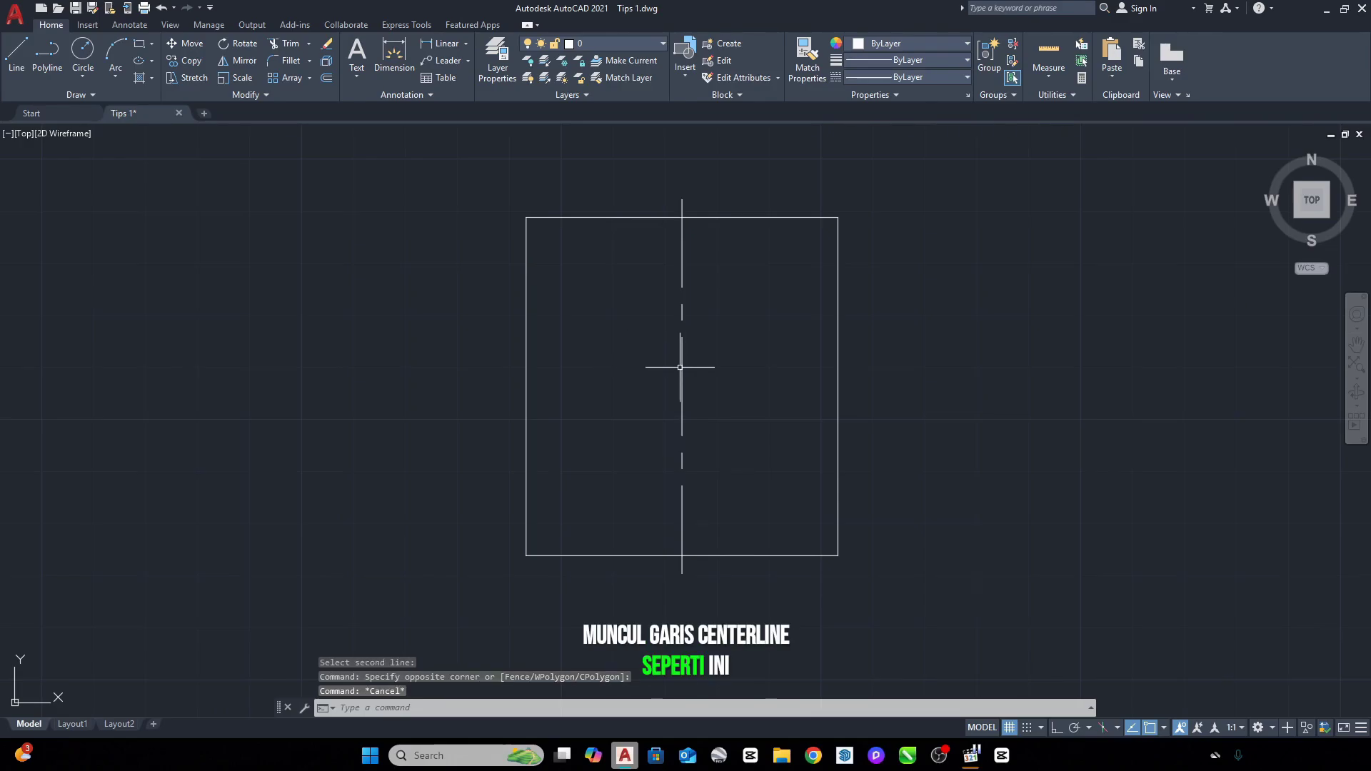
Step: Add a horizontal centerline between the top and bottom edges of the rectangle
key("Return")
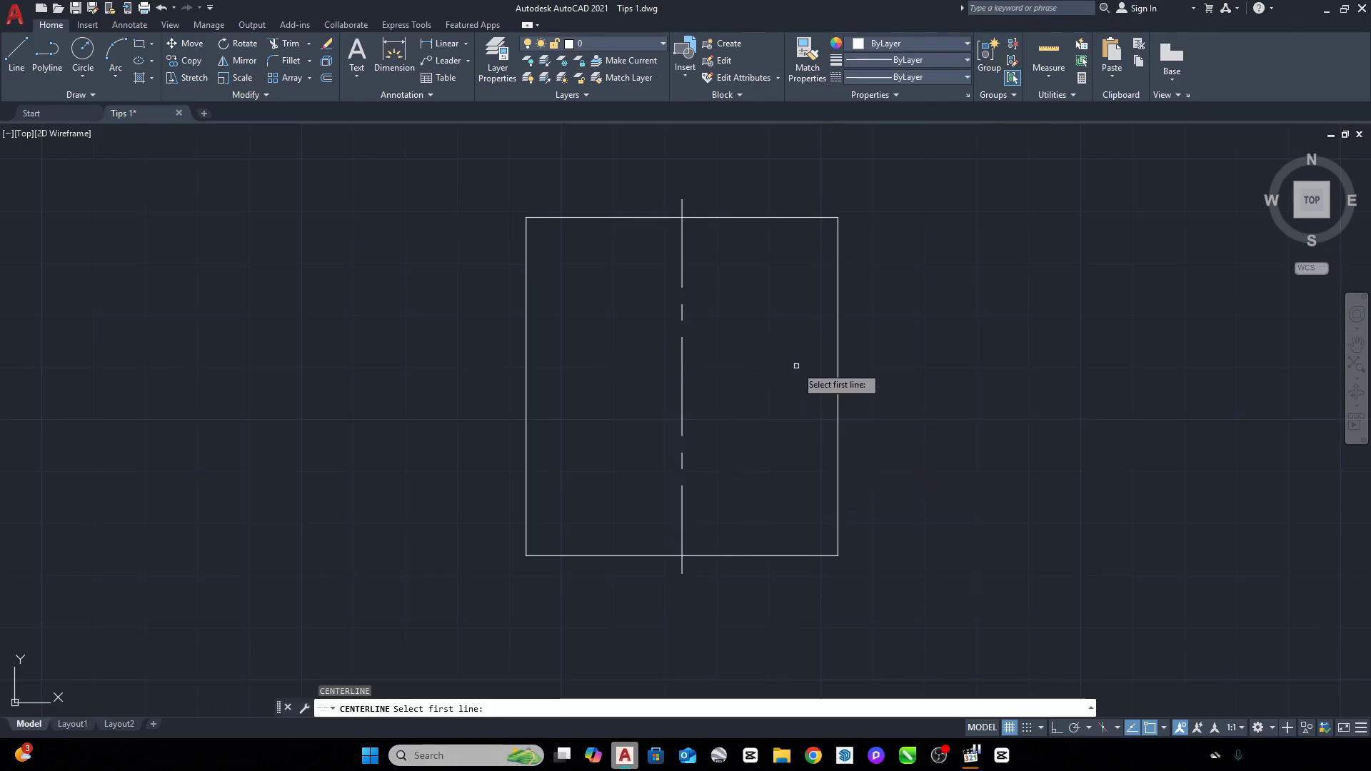
left_click(738, 218)
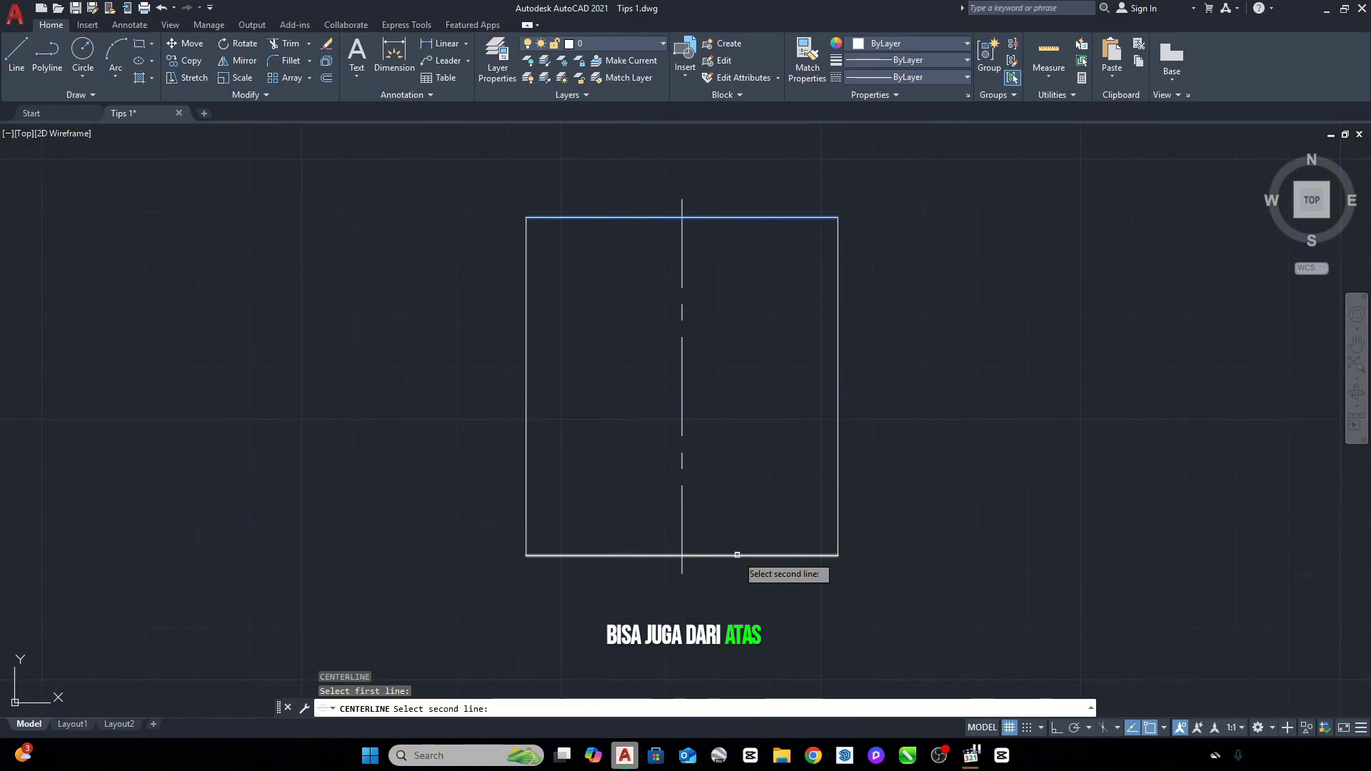
left_click(738, 555)
left_click(730, 333)
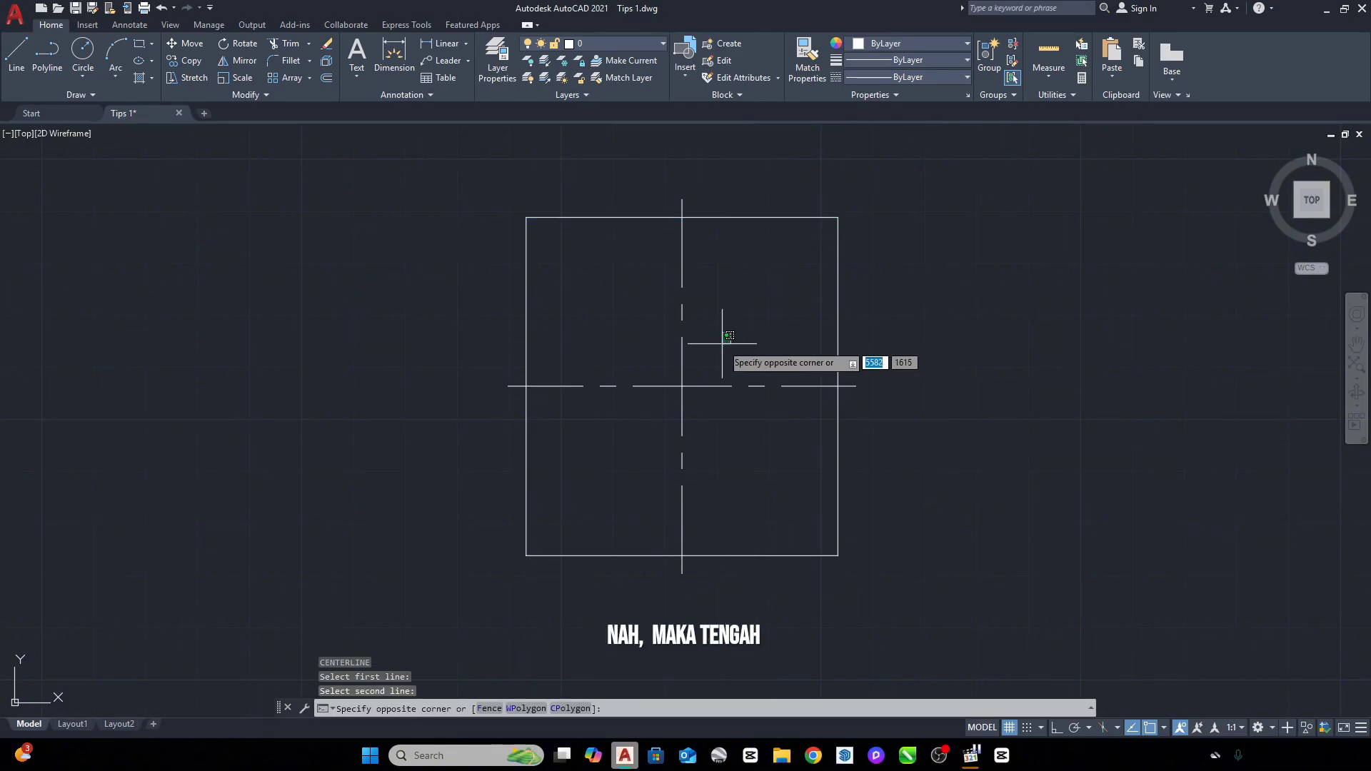
left_click(628, 423)
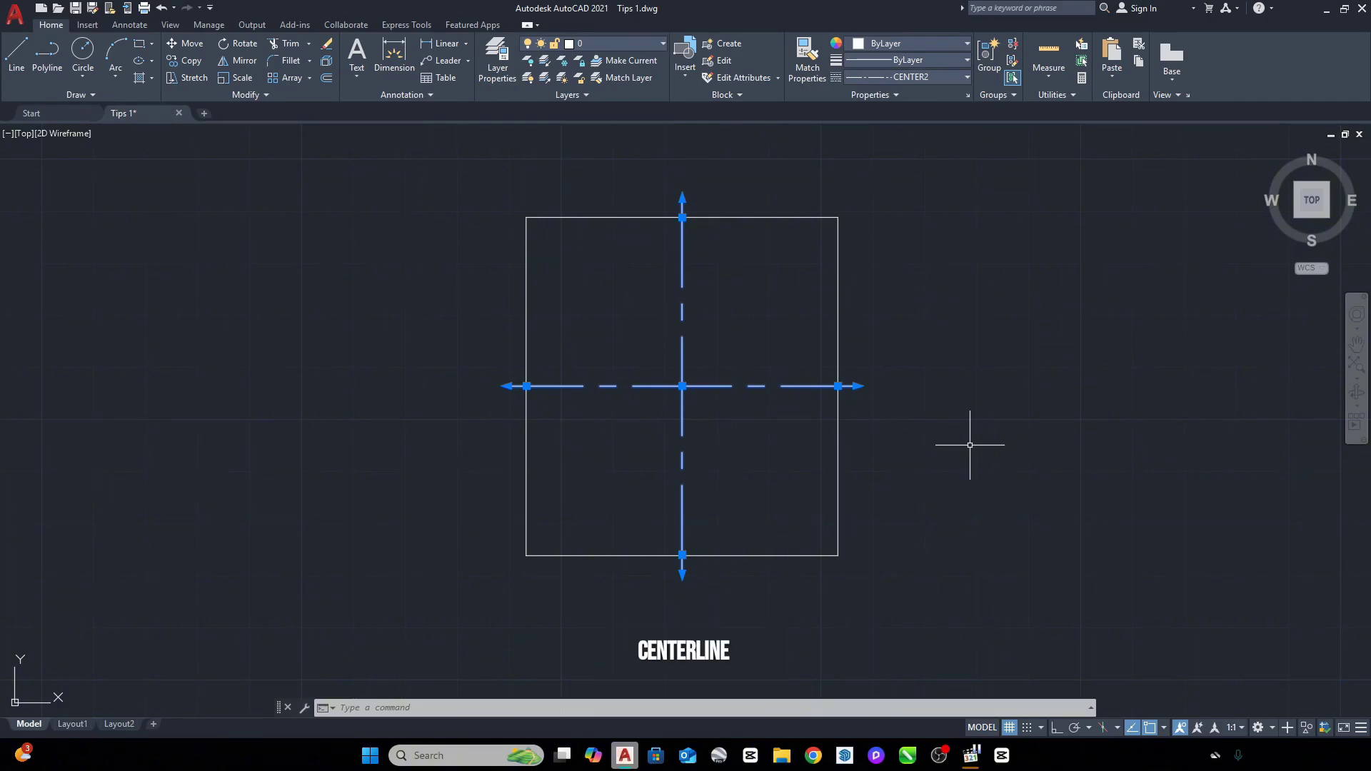
key("Escape")
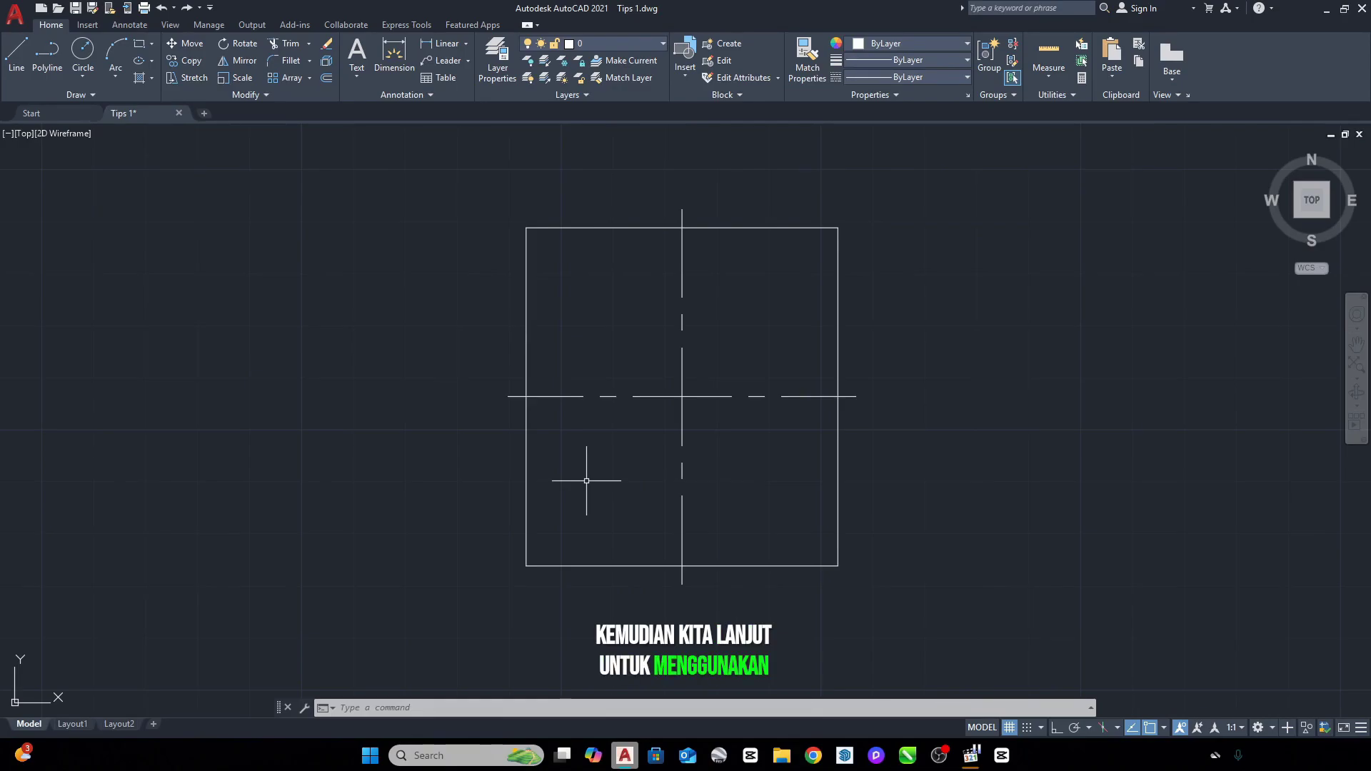
Step: Fillet the upper-left corner of the stepped outline with radius 10
scroll(586, 480, "down", 4)
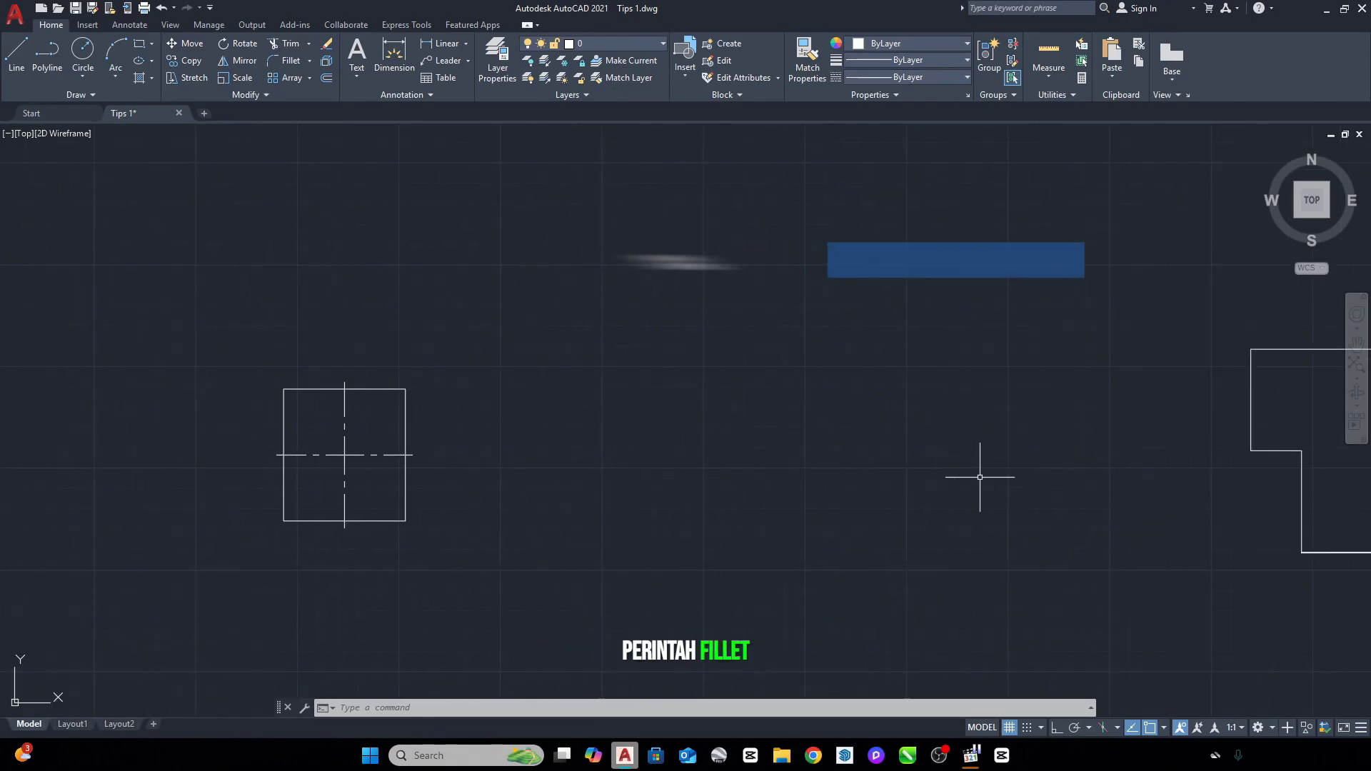
mouse_move(866, 383)
middle_mouse_down()
mouse_move(680, 352)
mouse_move(607, 381)
middle_mouse_up()
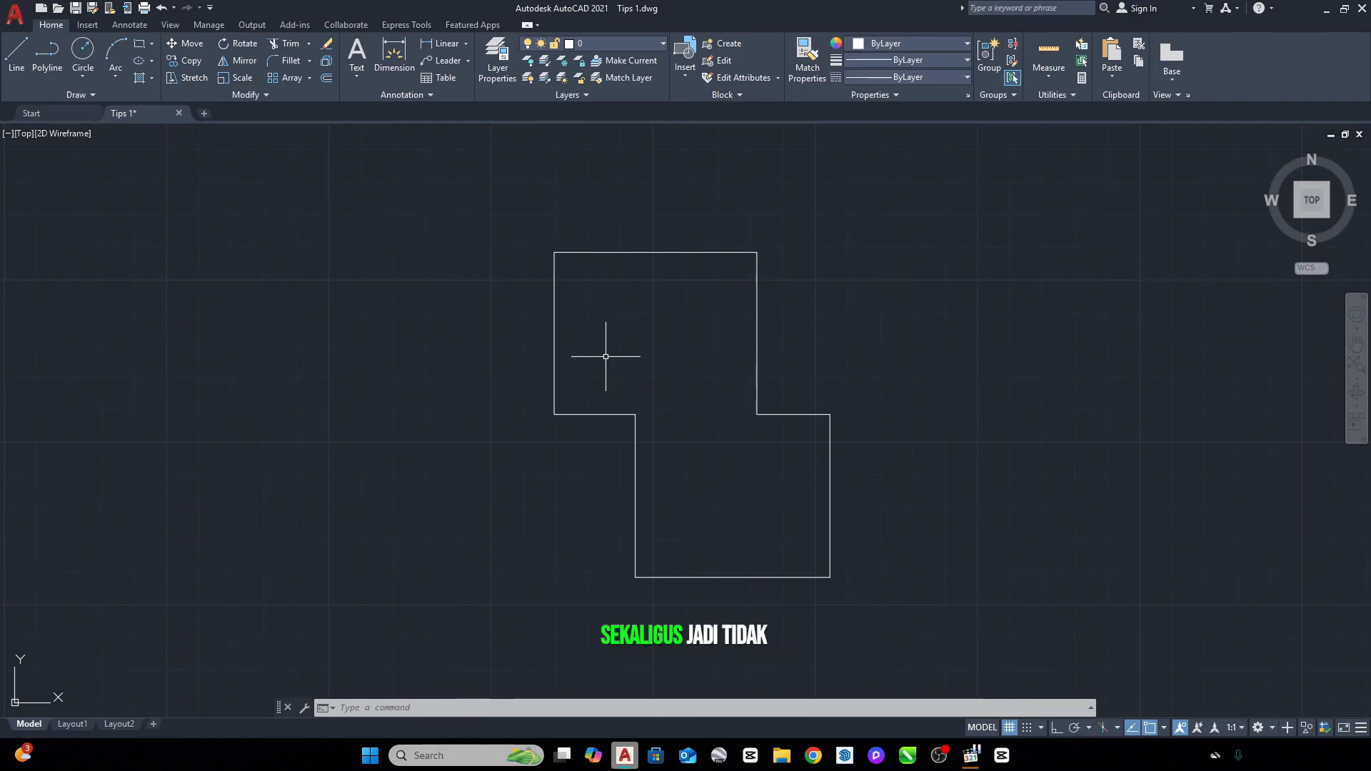
scroll(587, 307, "up", 2)
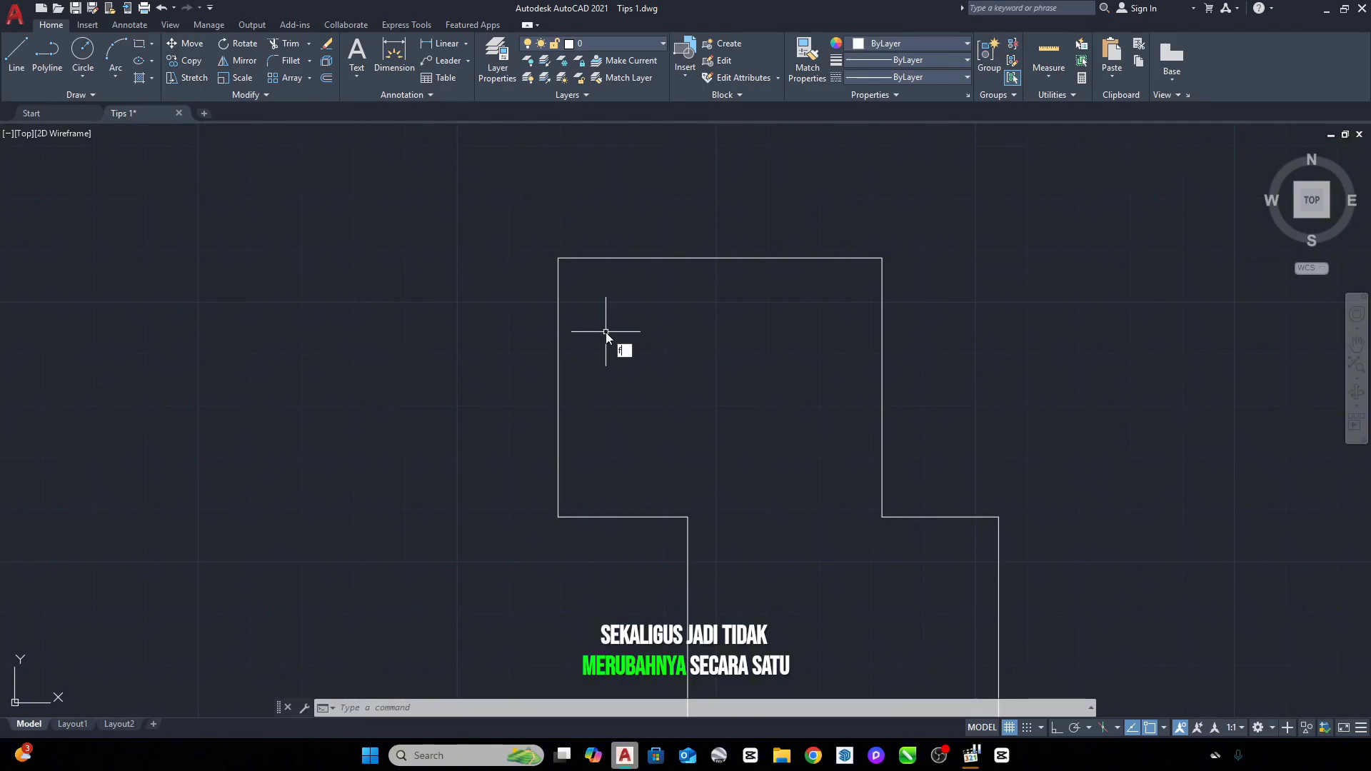
key("Return")
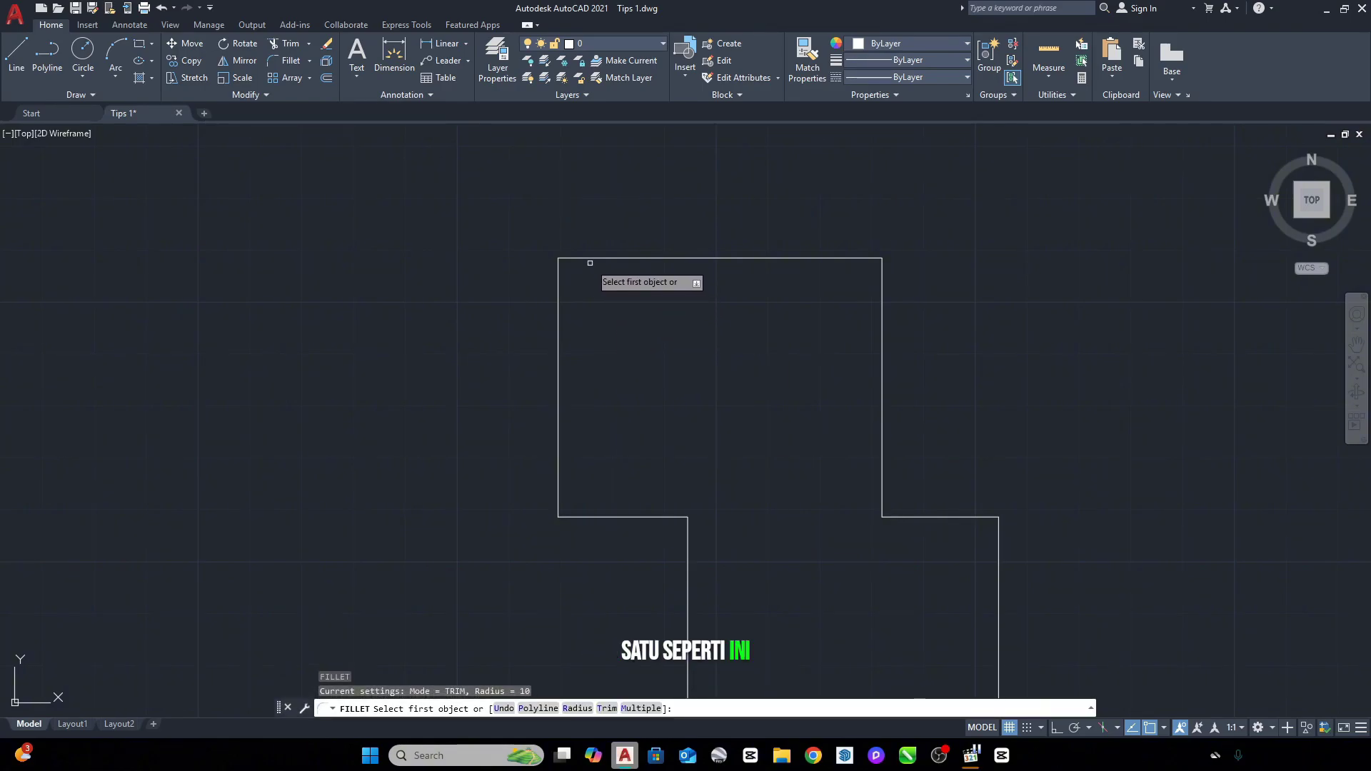
type("r")
key("Return")
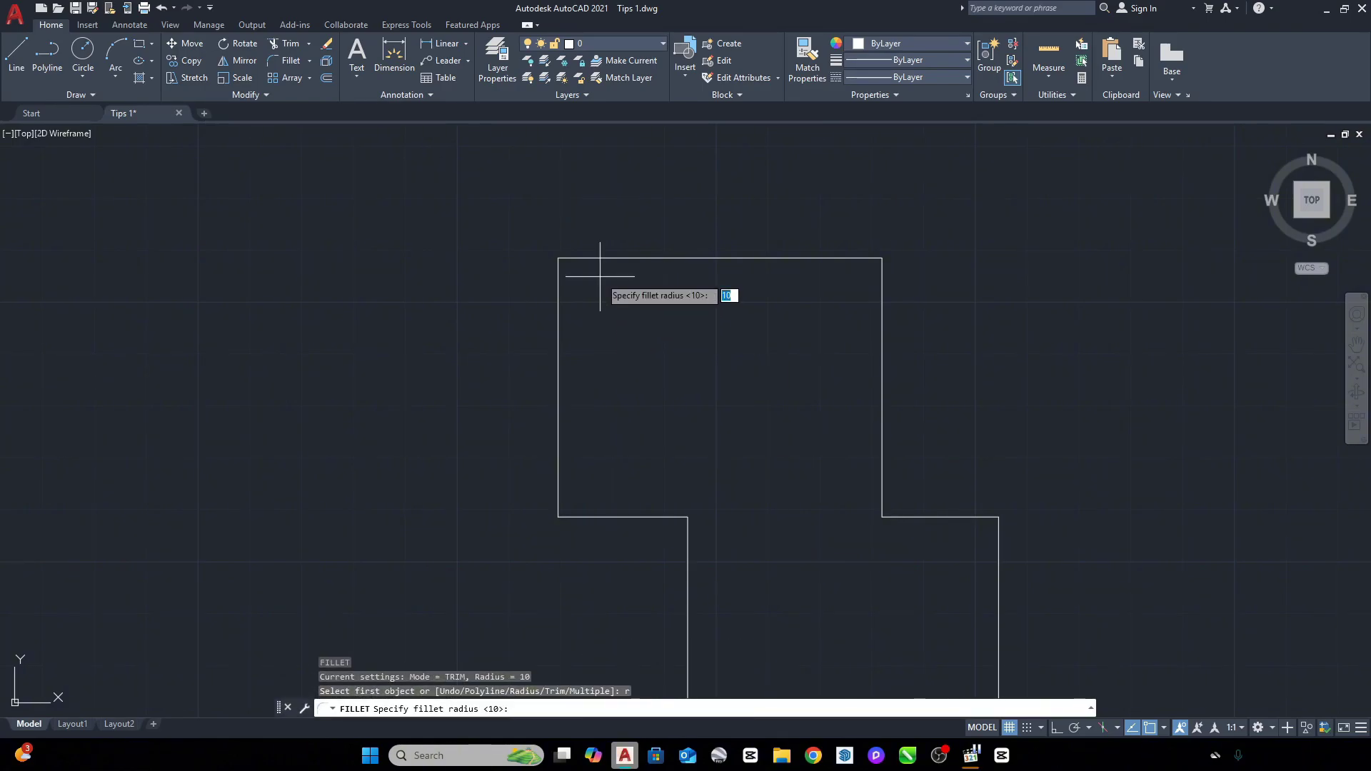
key("Return")
left_click(600, 258)
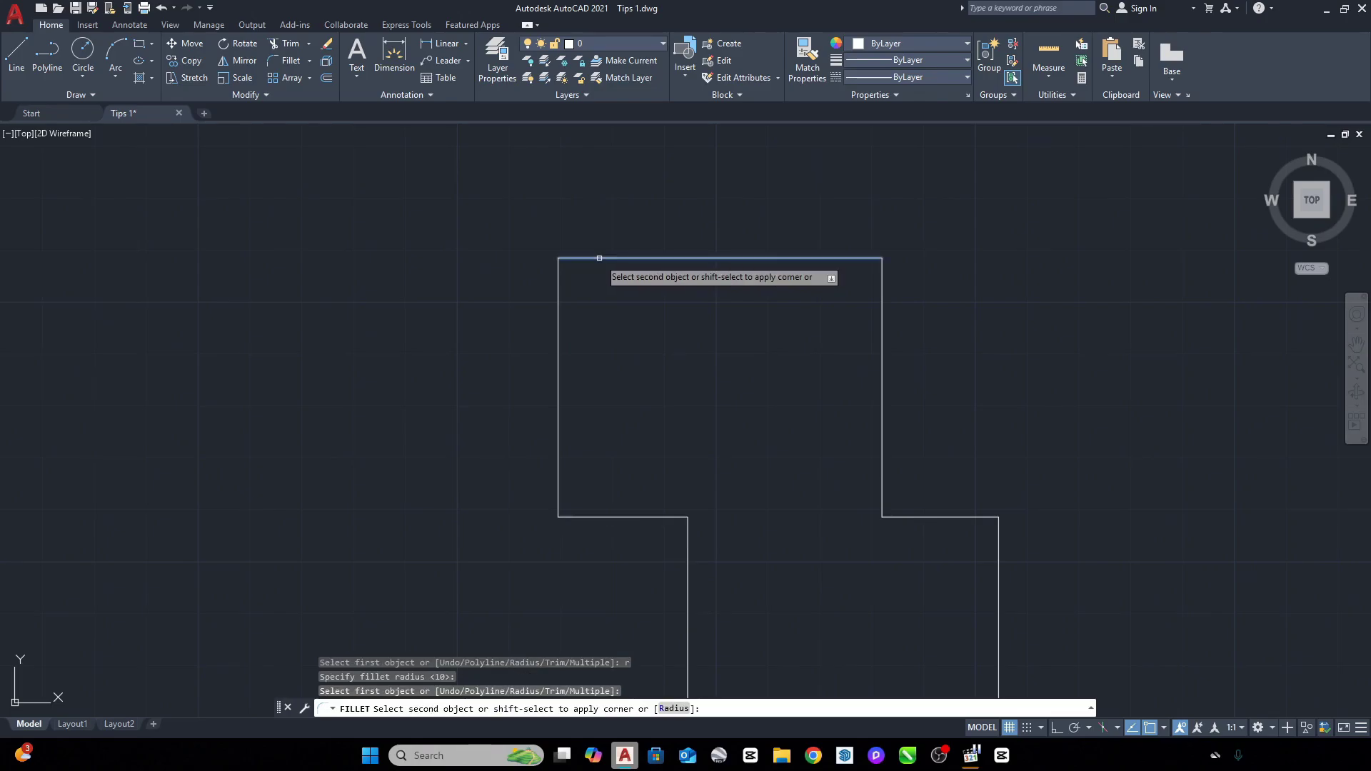
left_click(560, 289)
scroll(704, 371, "down", 2)
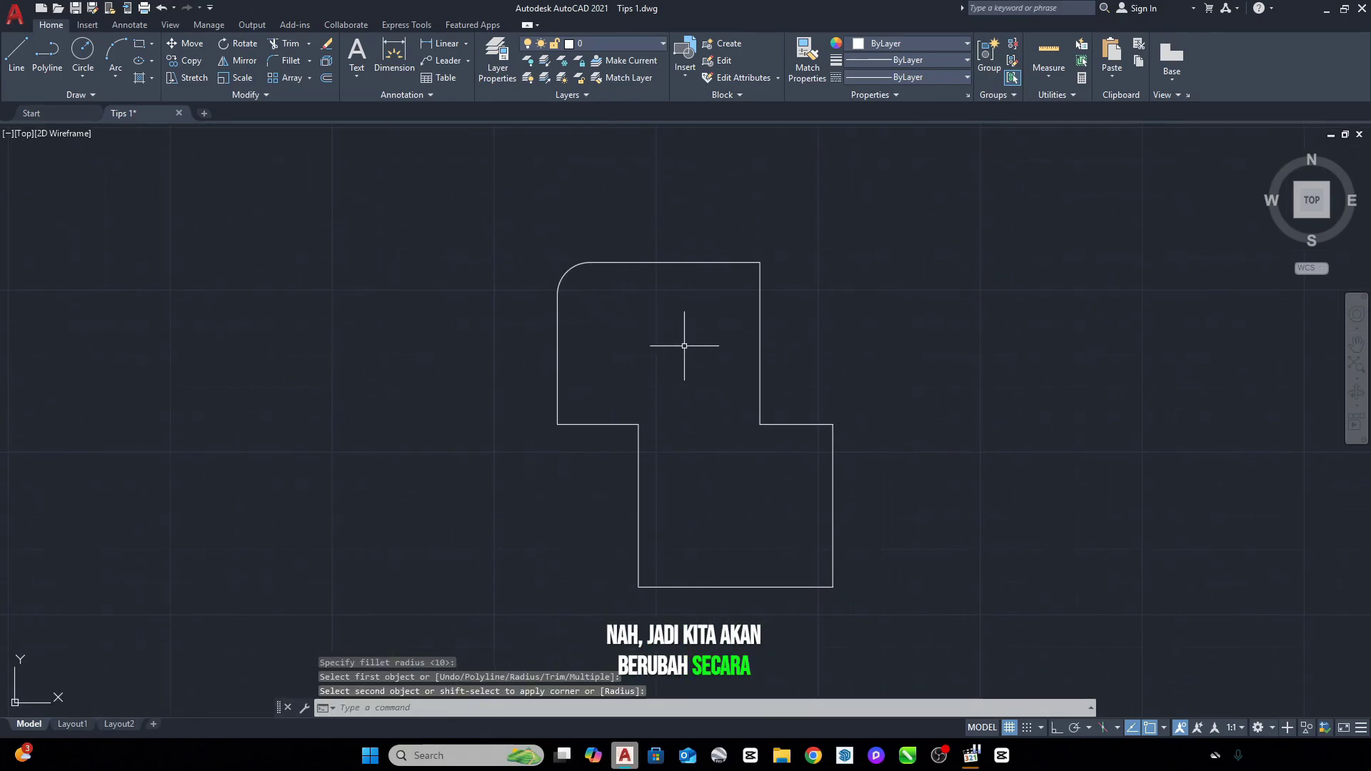
Step: Undo the single corner fillet on the stepped outline
left_click(982, 202)
left_click(503, 628)
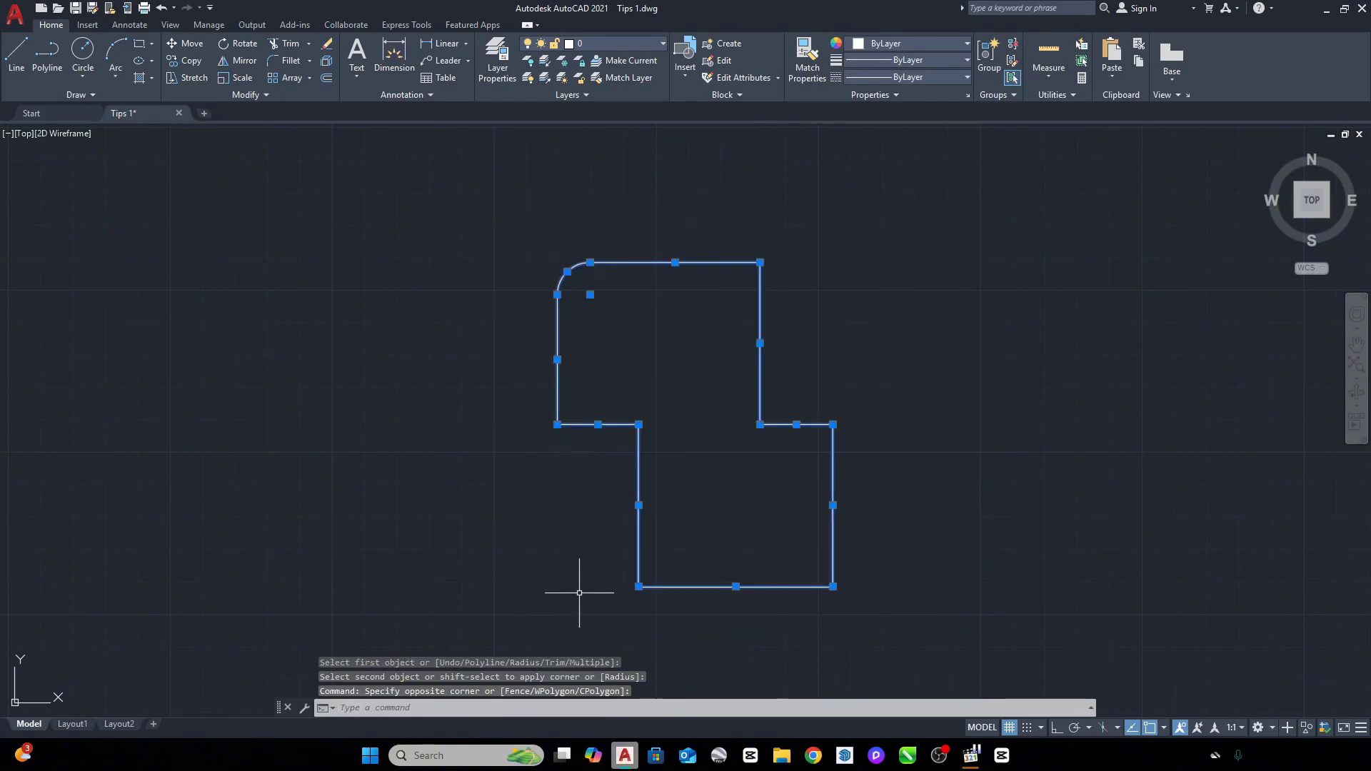
key("Escape")
key("ctrl+z")
key("ctrl+z")
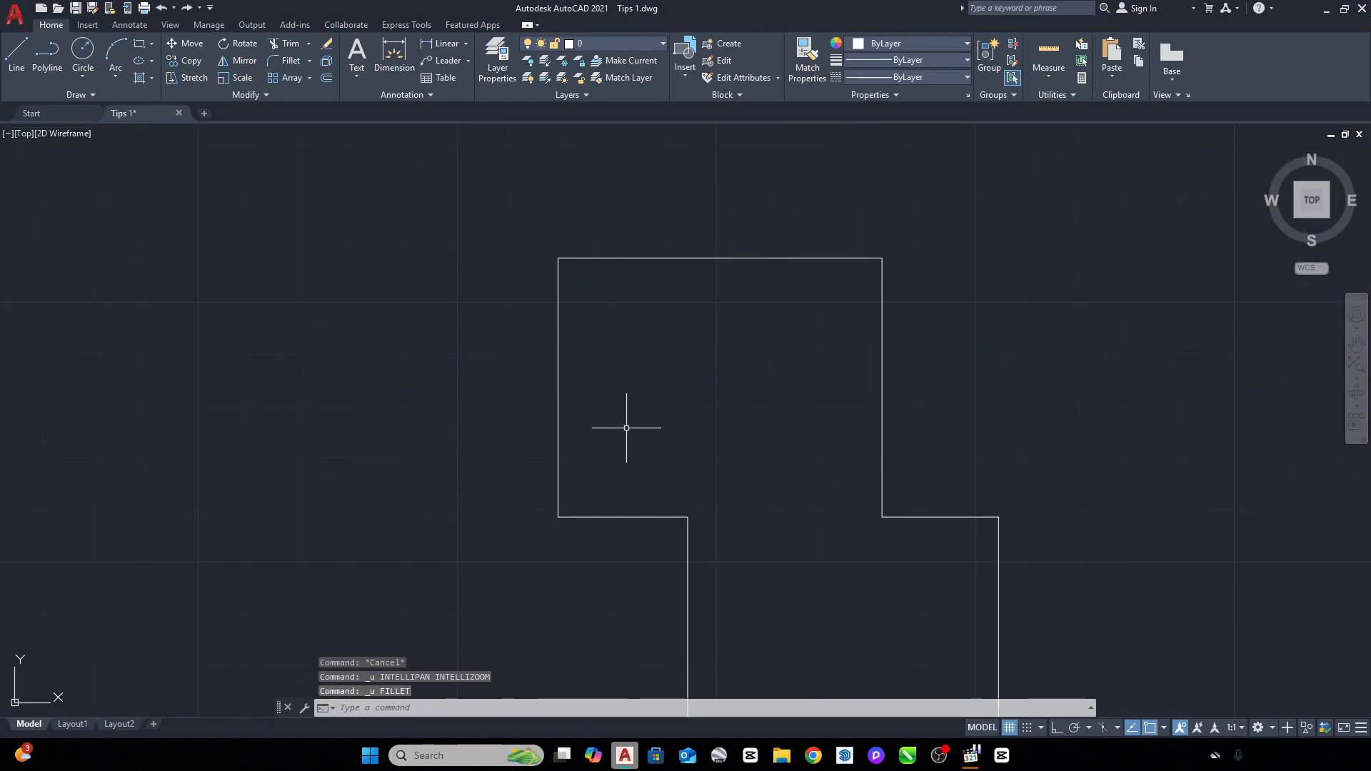
scroll(645, 419, "down", 2)
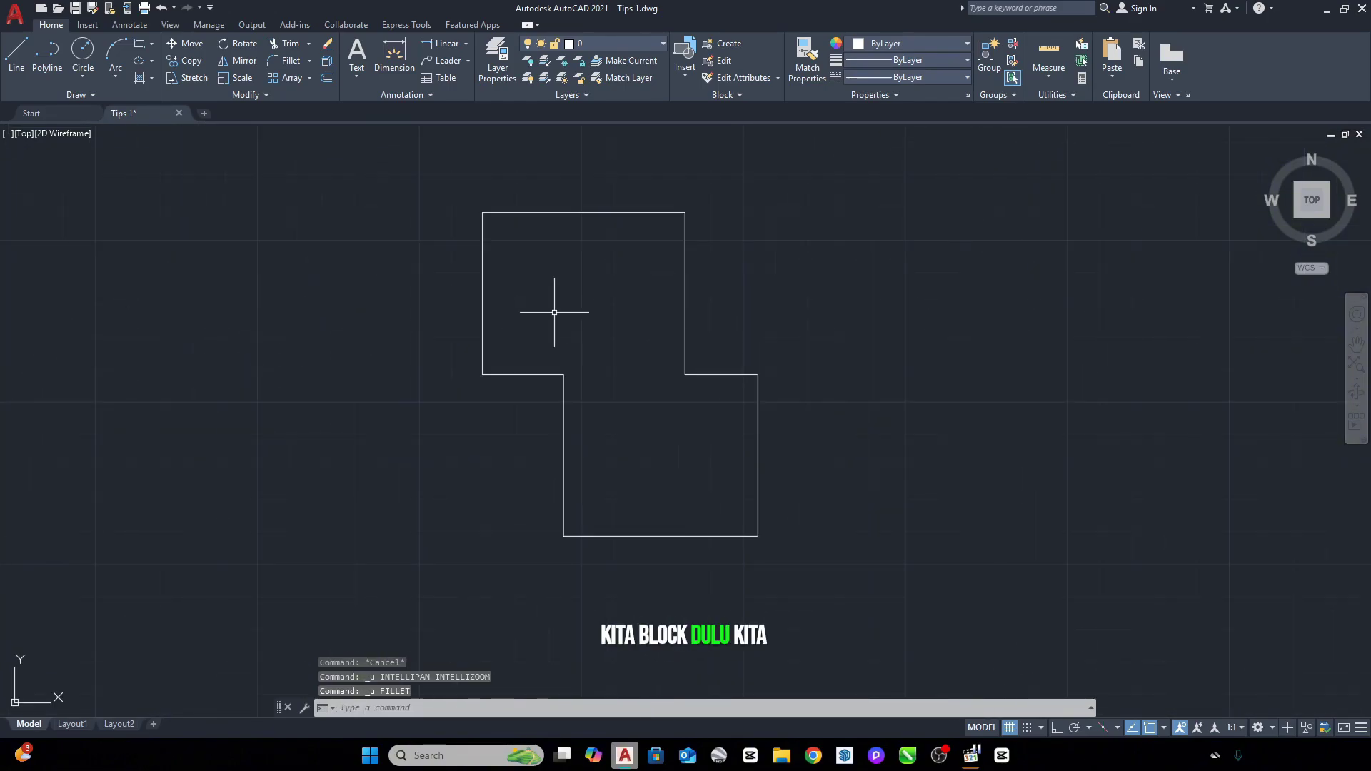
left_click(684, 281)
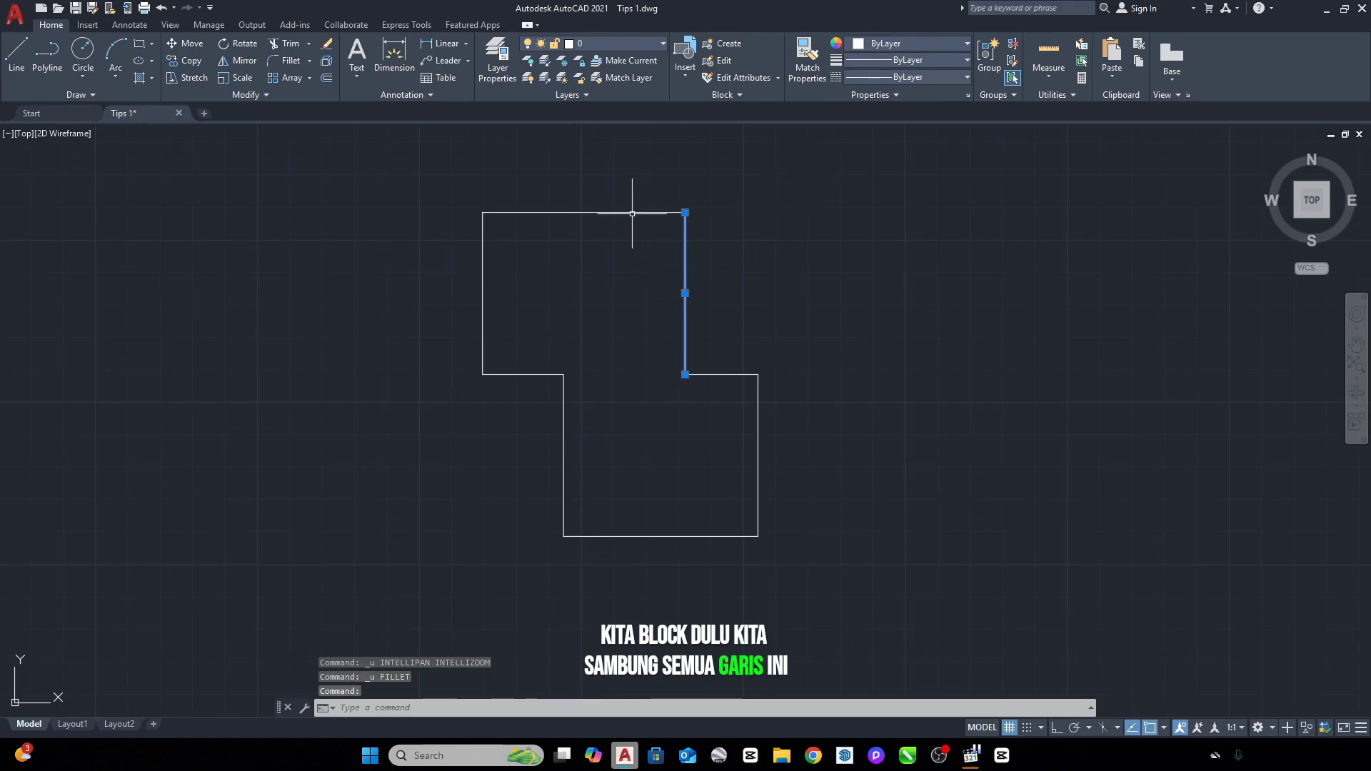
left_click(631, 212)
key("Escape")
Step: Join all the lines of the stepped outline into one polyline
left_click(816, 182)
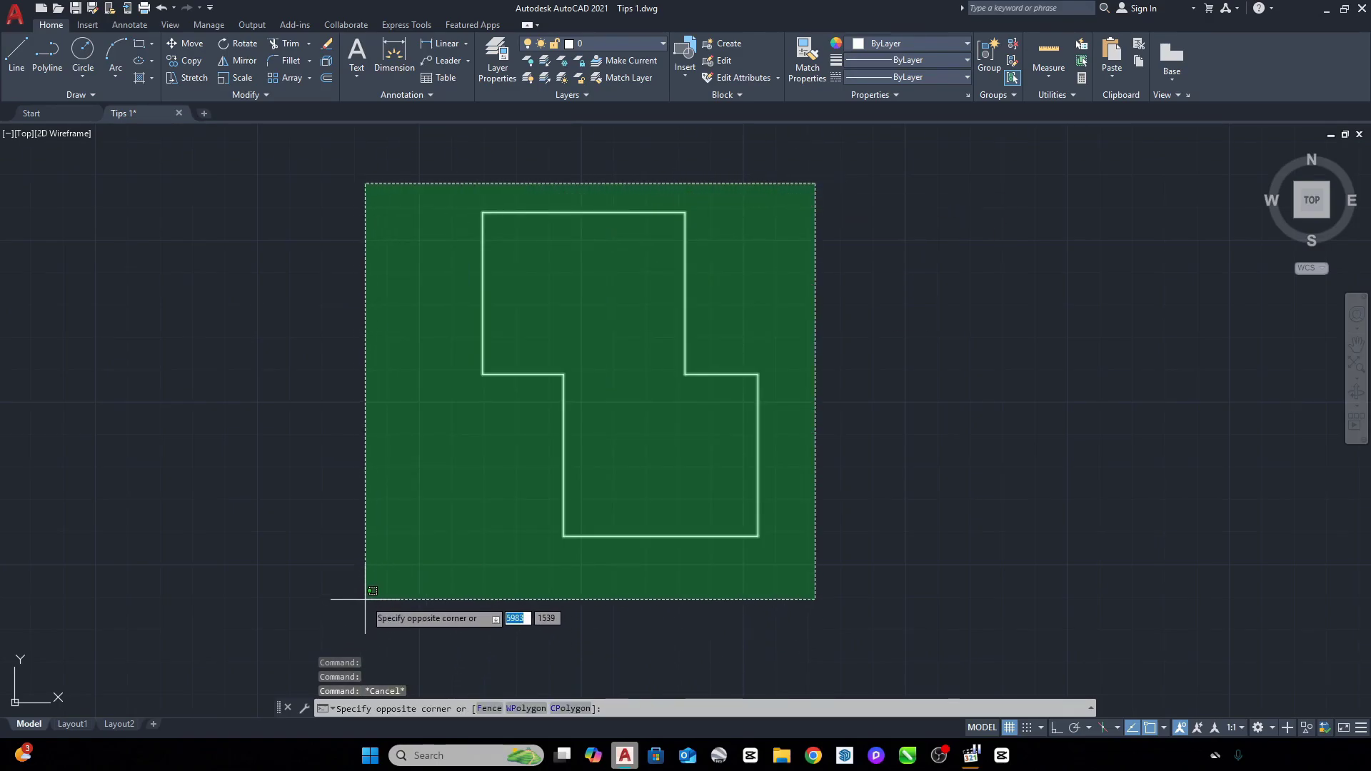
left_click(363, 600)
type("J")
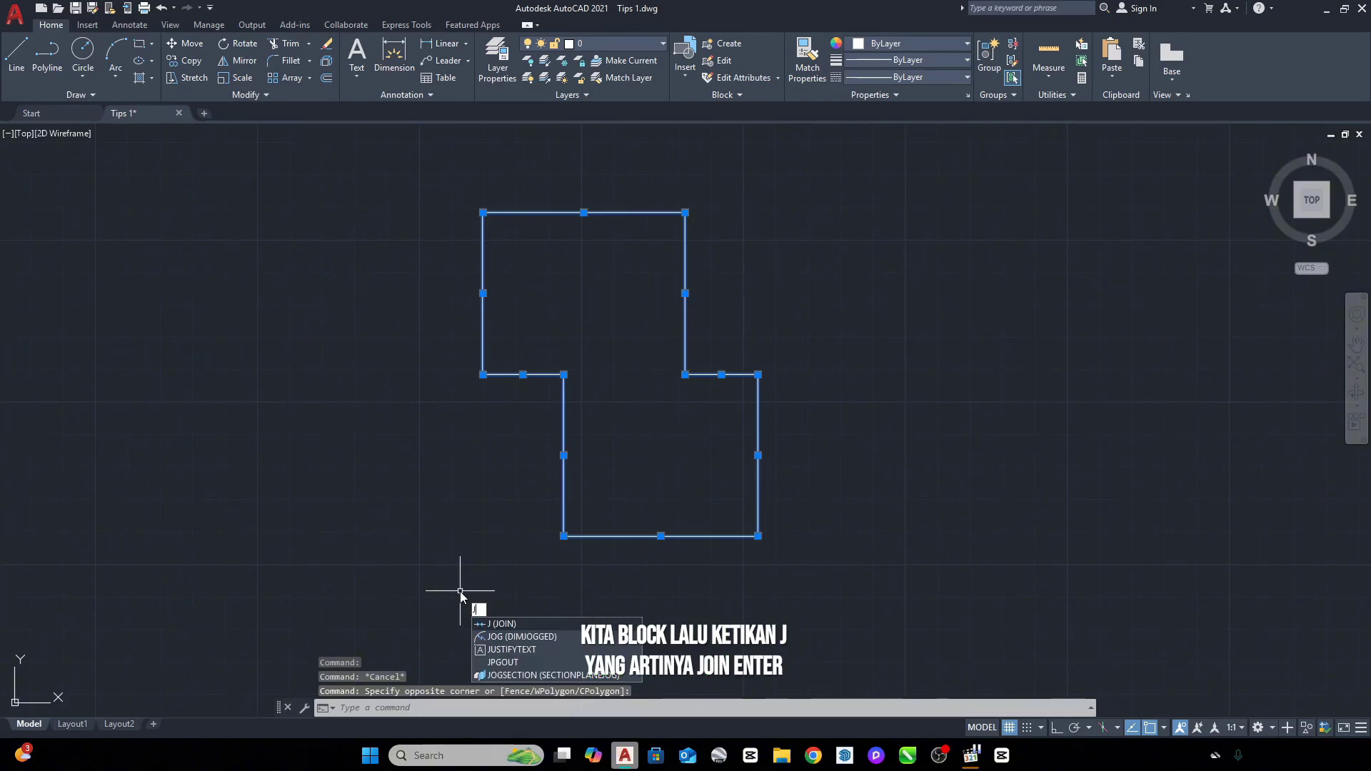
key("Return")
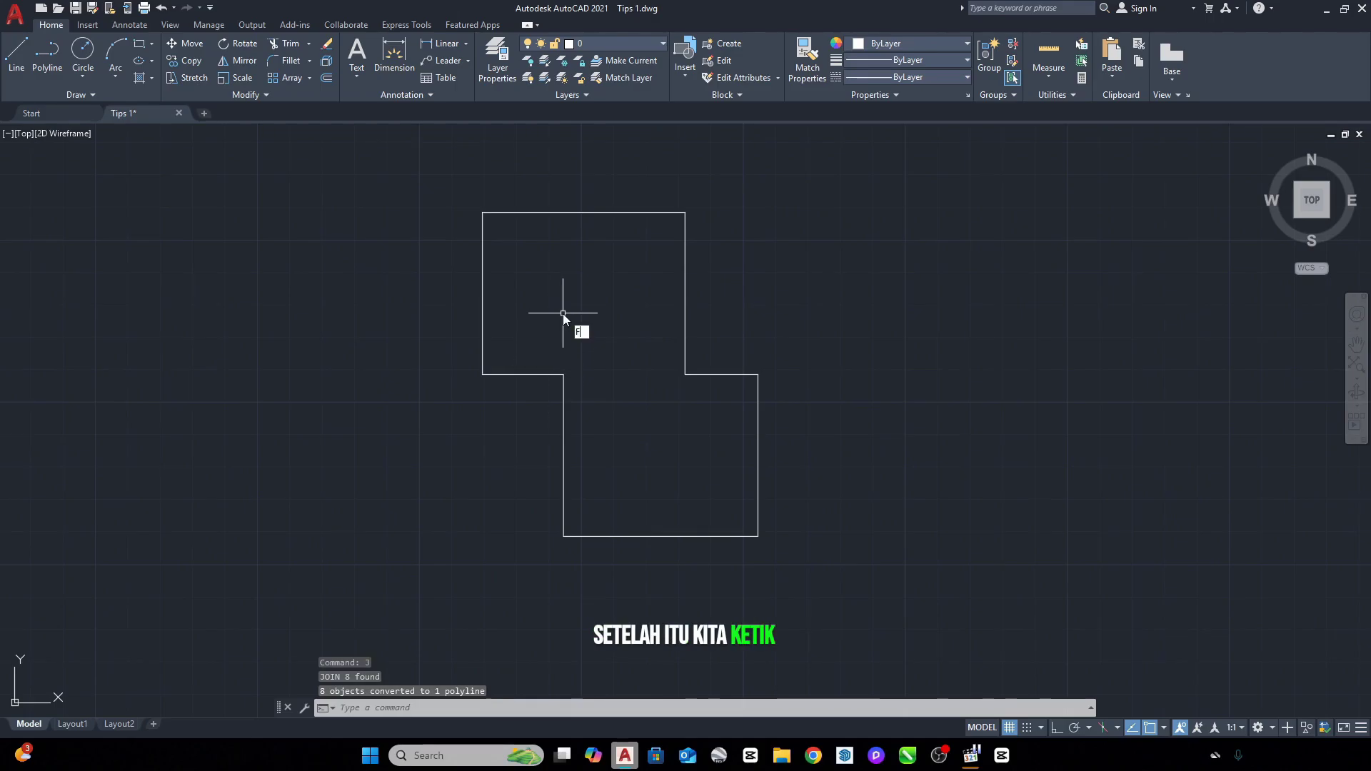
Step: Fillet all corners of the joined stepped outline at once with radius 5, using the Polyline option
type("F")
key("Return")
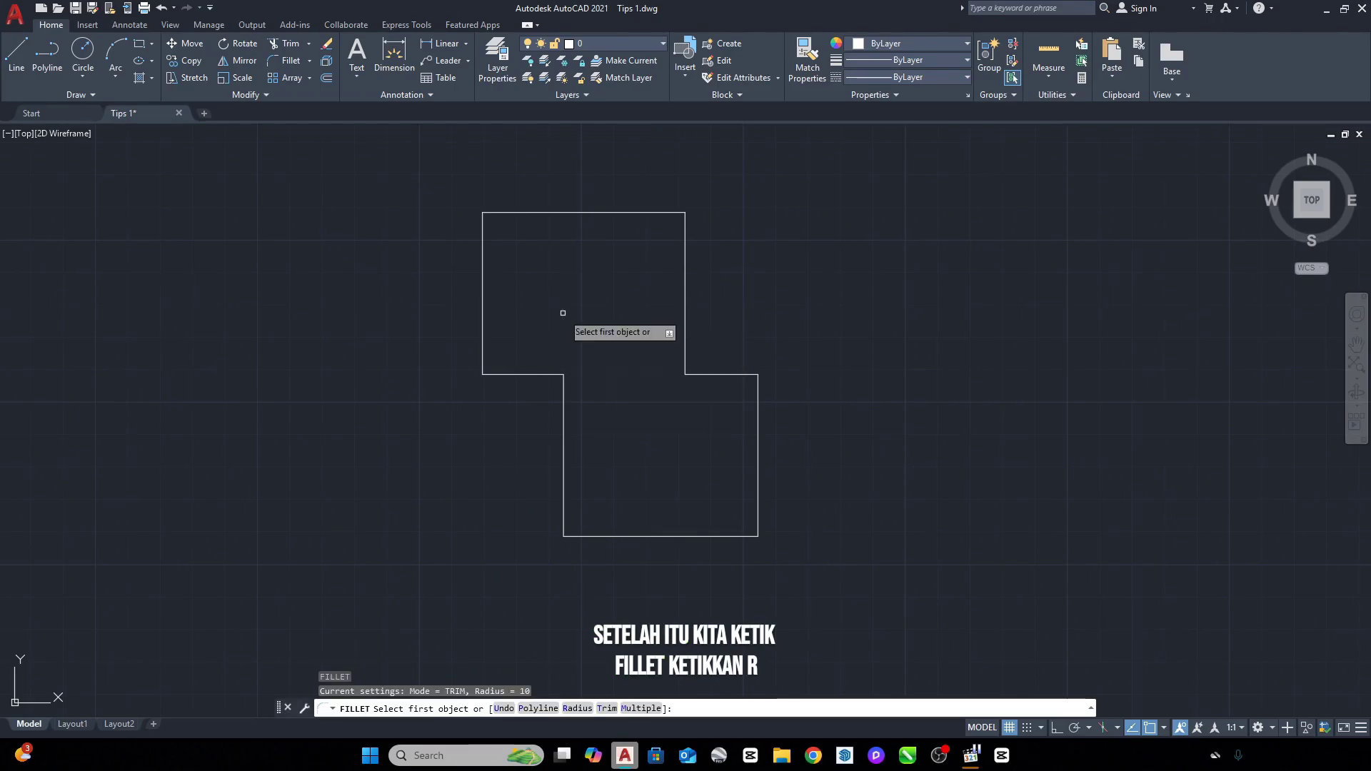
type("r")
key("Return")
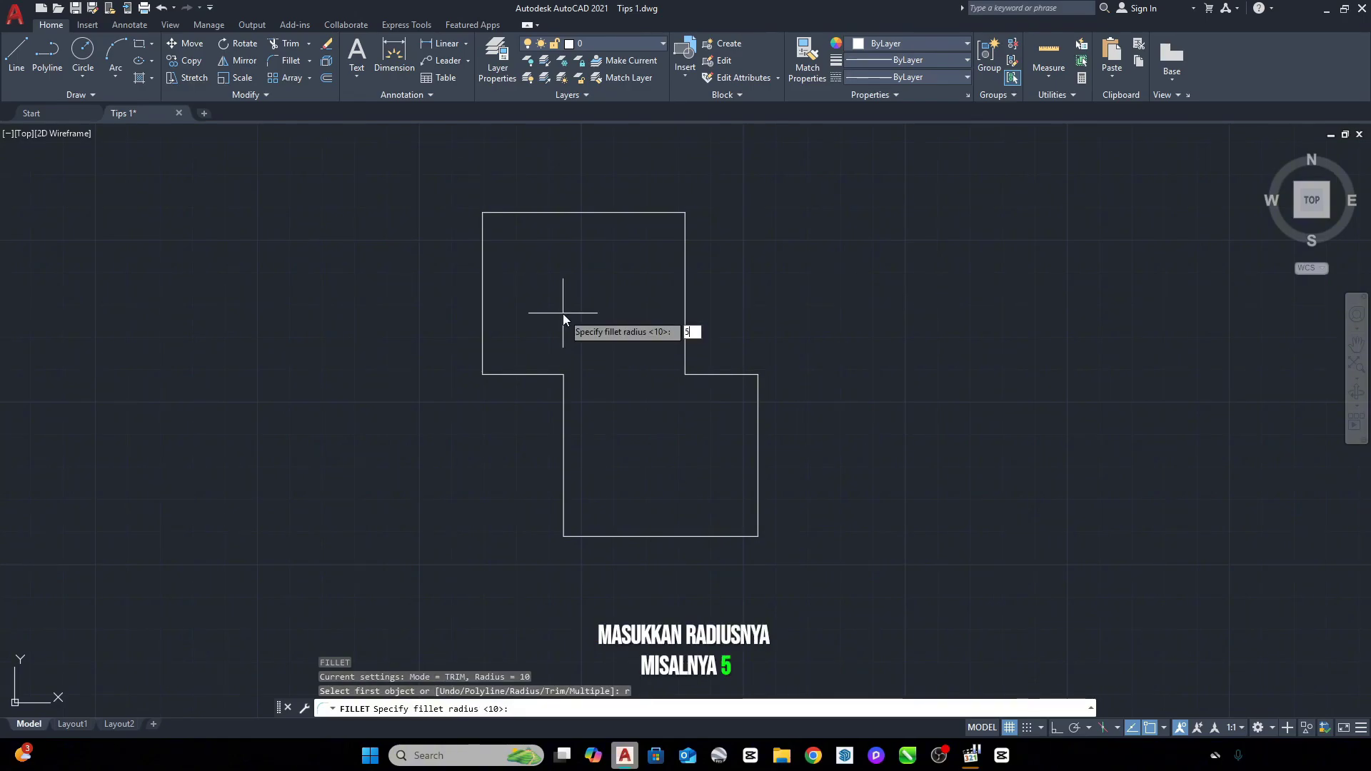
key("Return")
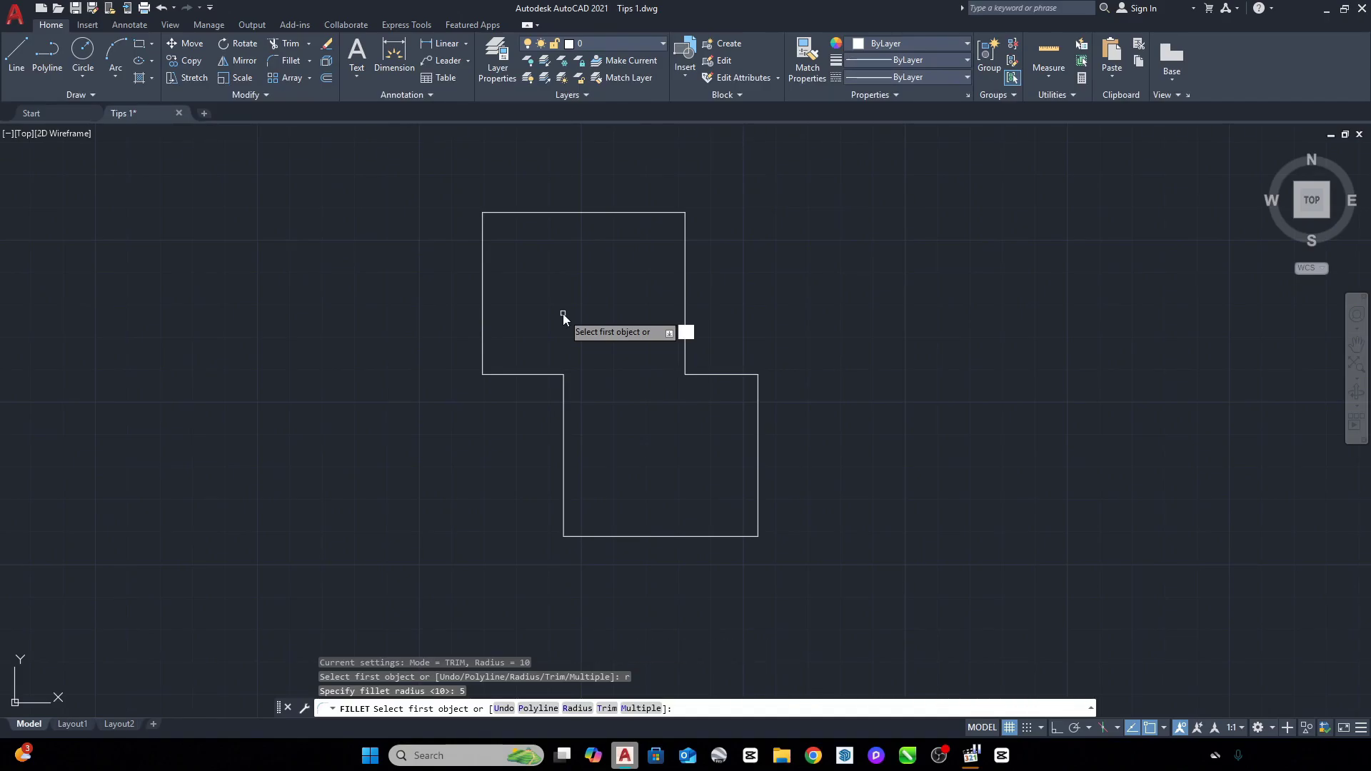
key("Return")
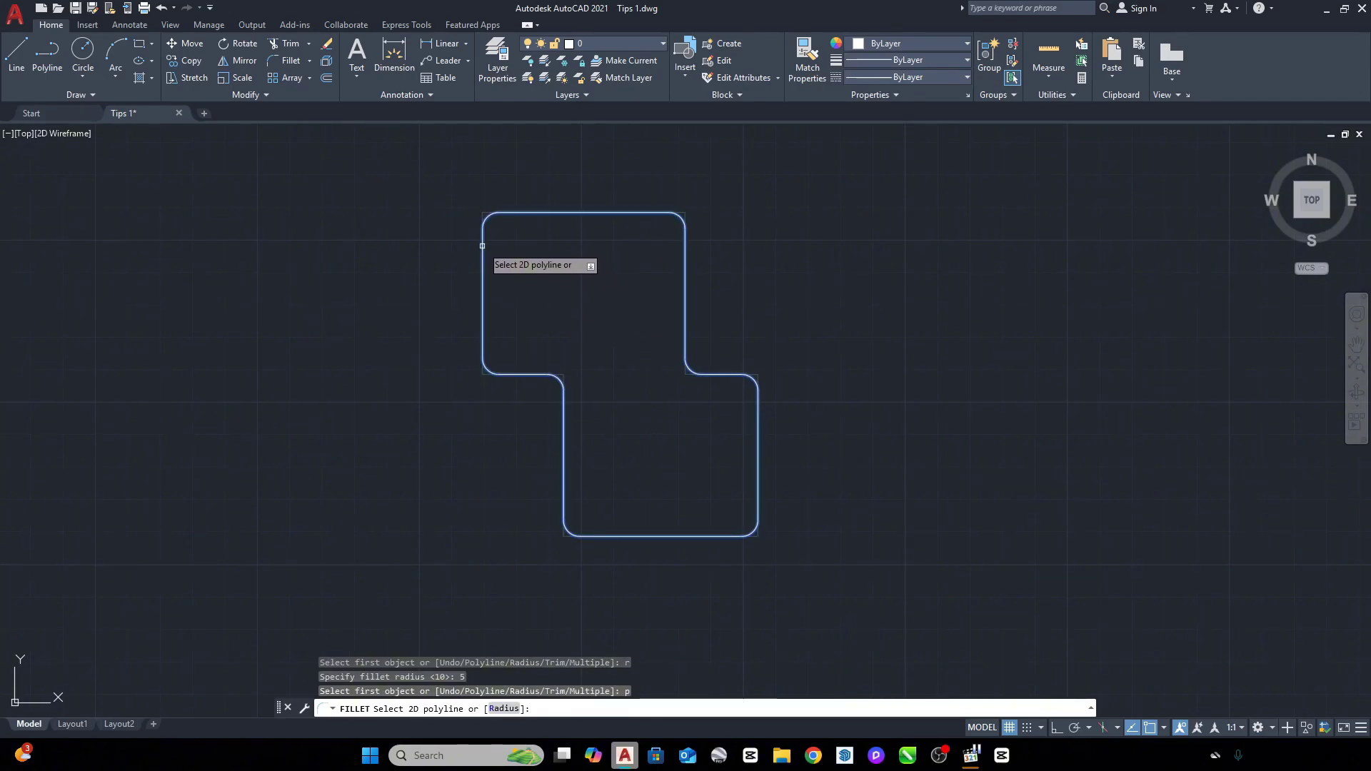
scroll(481, 264, "up", 2)
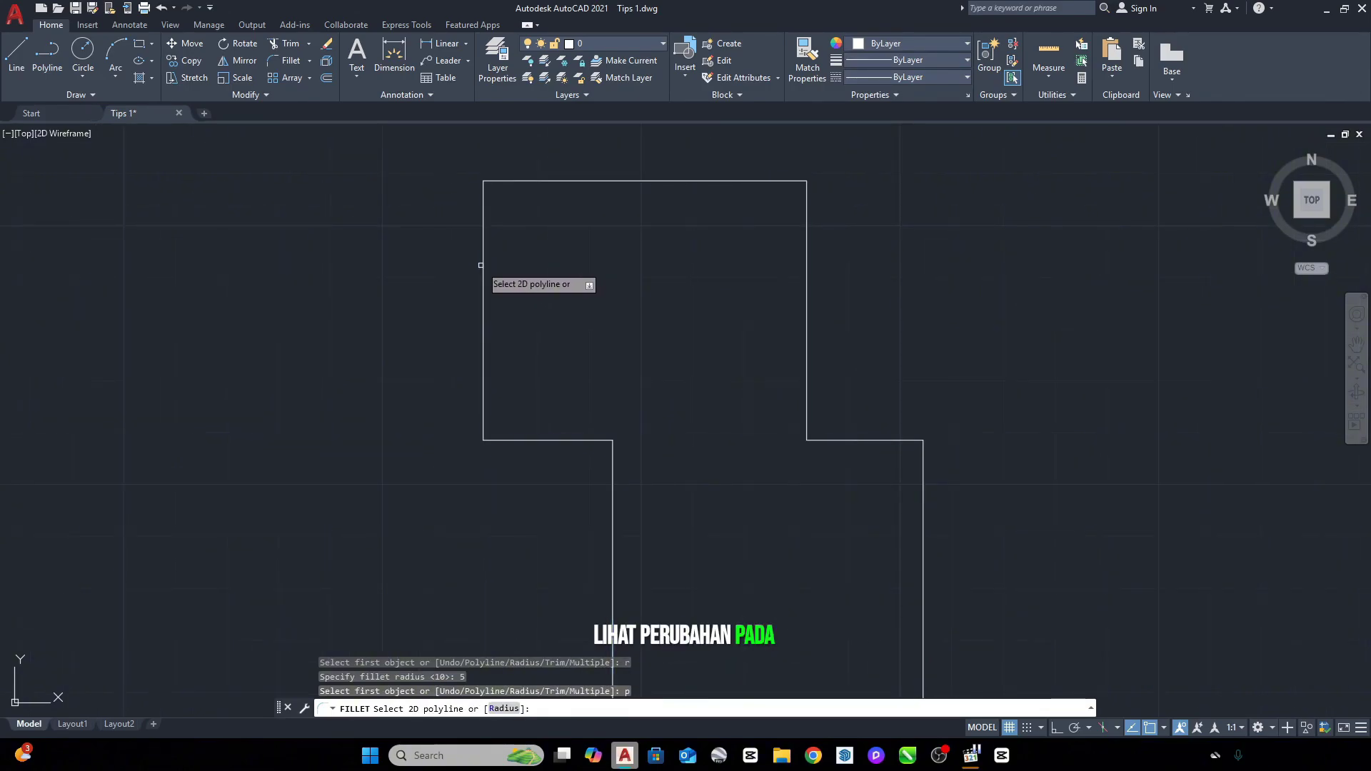
scroll(485, 268, "down", 2)
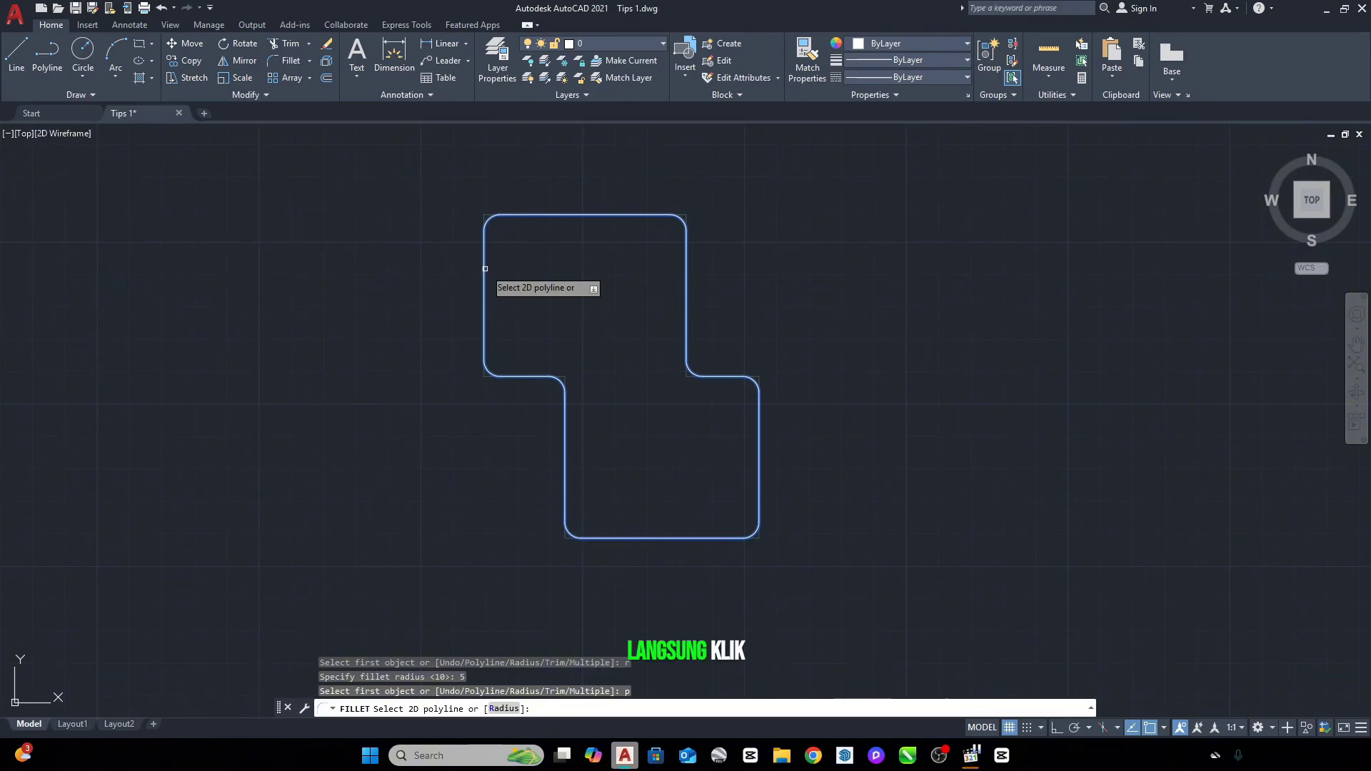
left_click(485, 269)
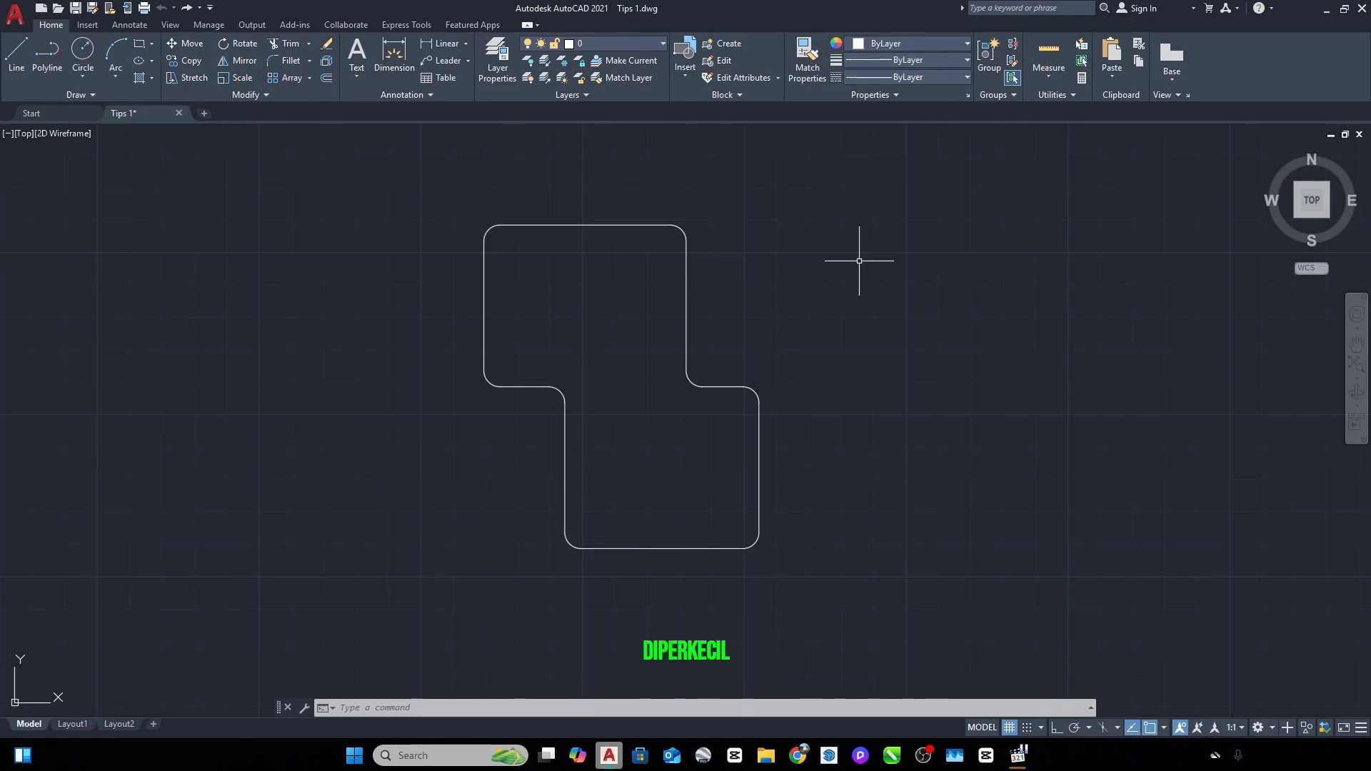
Step: Hatch the inside of the empty rectangle with the ANSI32 pattern, leaving the Associative option off
scroll(860, 261, "down", 4)
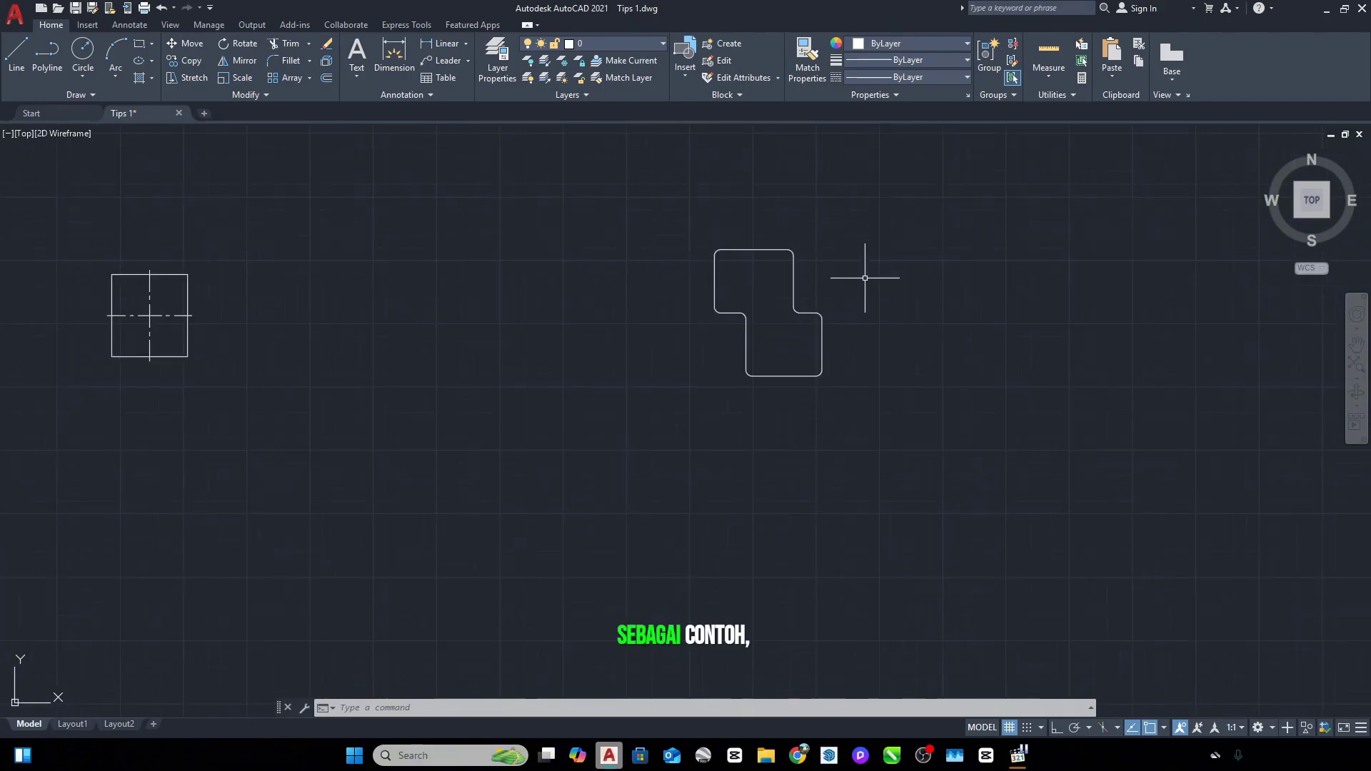
scroll(918, 317, "down", 2)
middle_click_drag(918, 317, 557, 361)
scroll(876, 365, "up", 2)
middle_click_drag(941, 371, 826, 364)
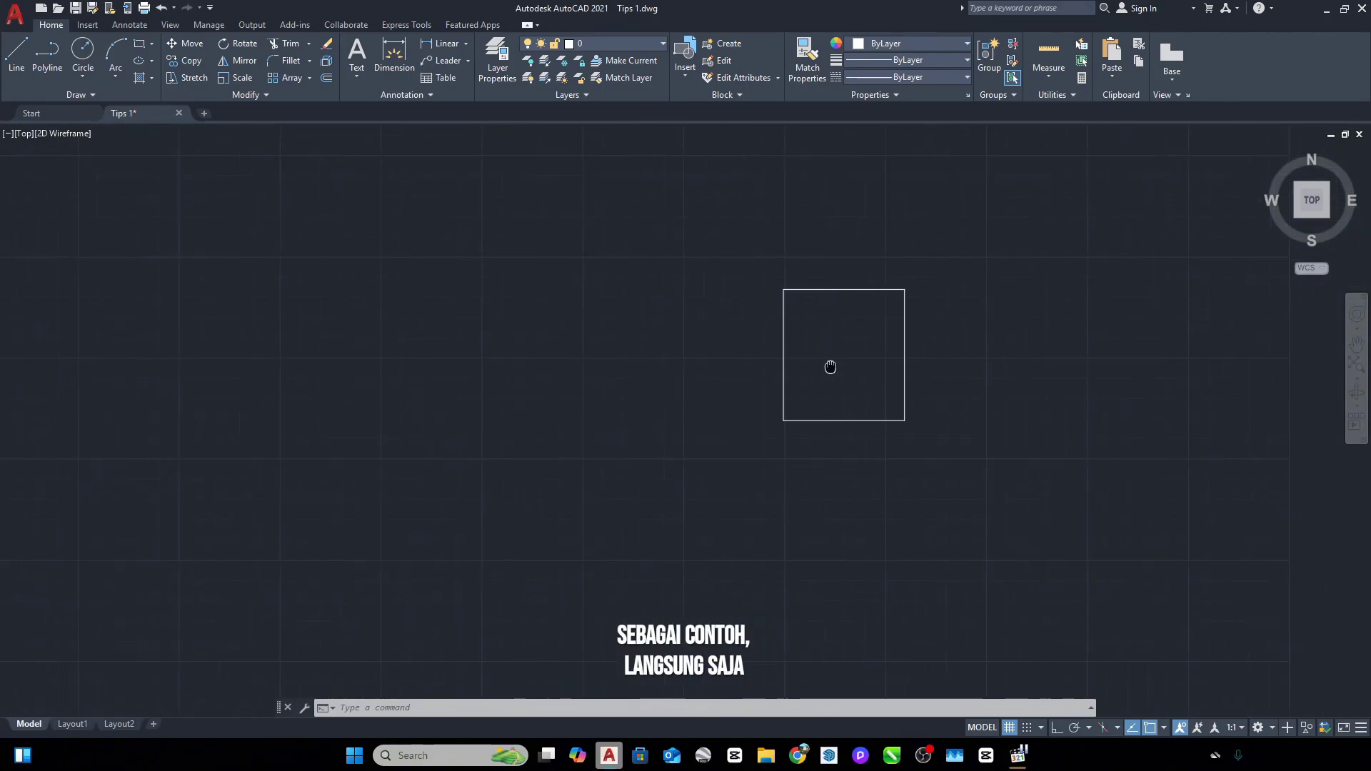
scroll(827, 364, "up", 3)
middle_click_drag(732, 362, 739, 392)
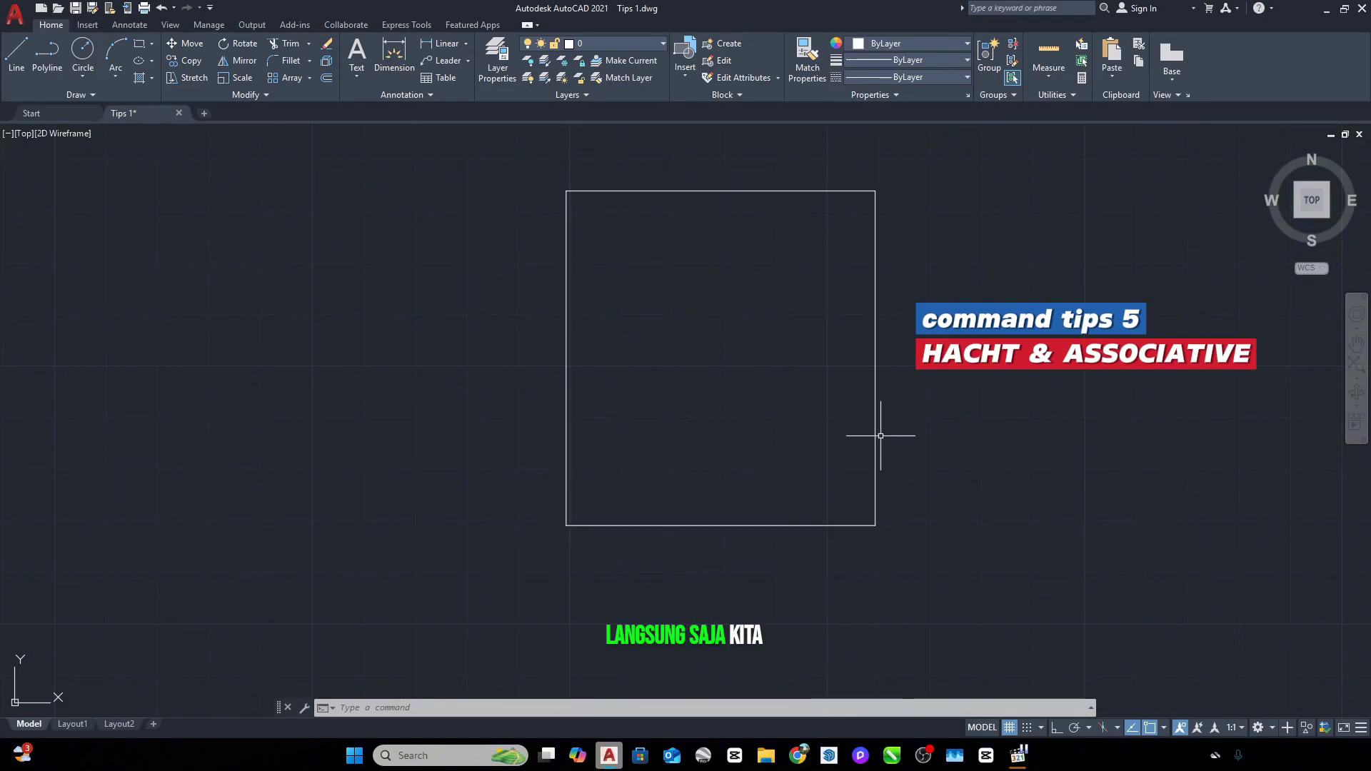
type("h")
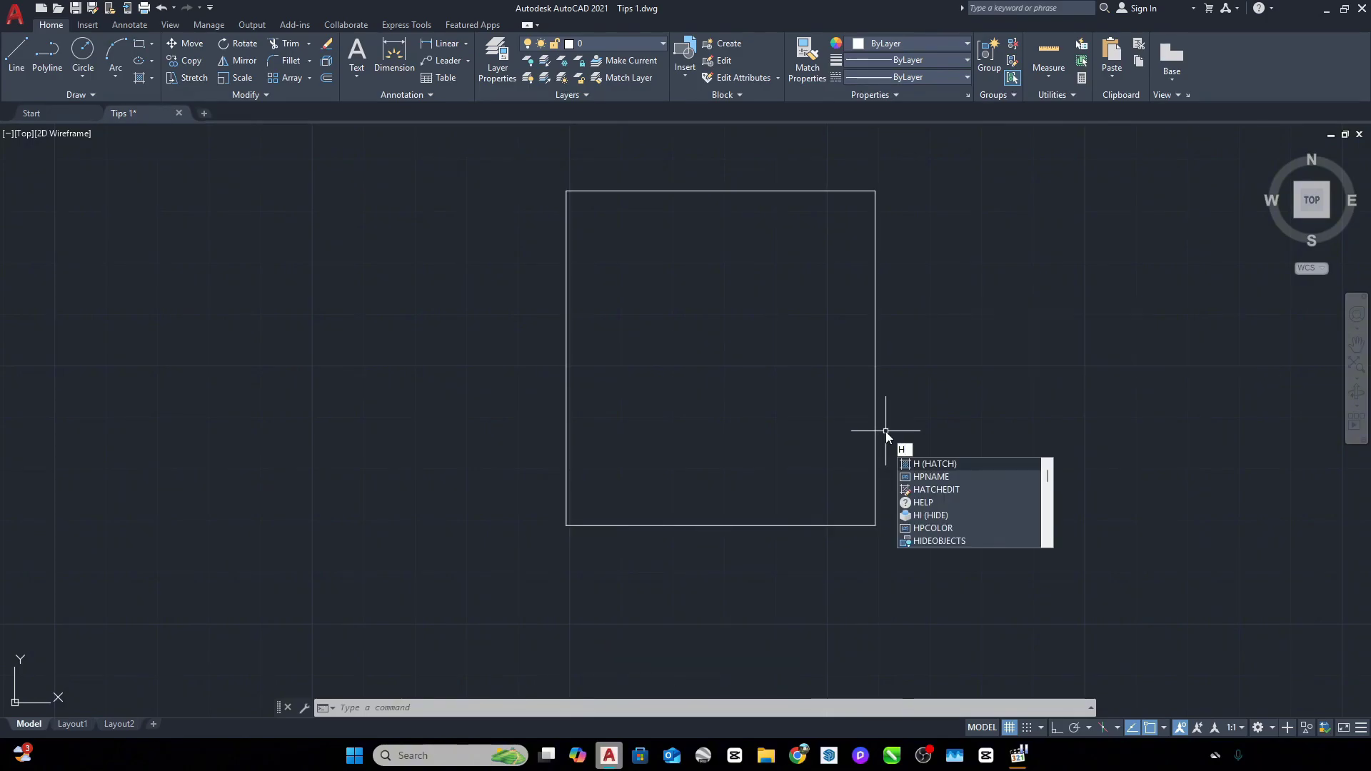
key("Return")
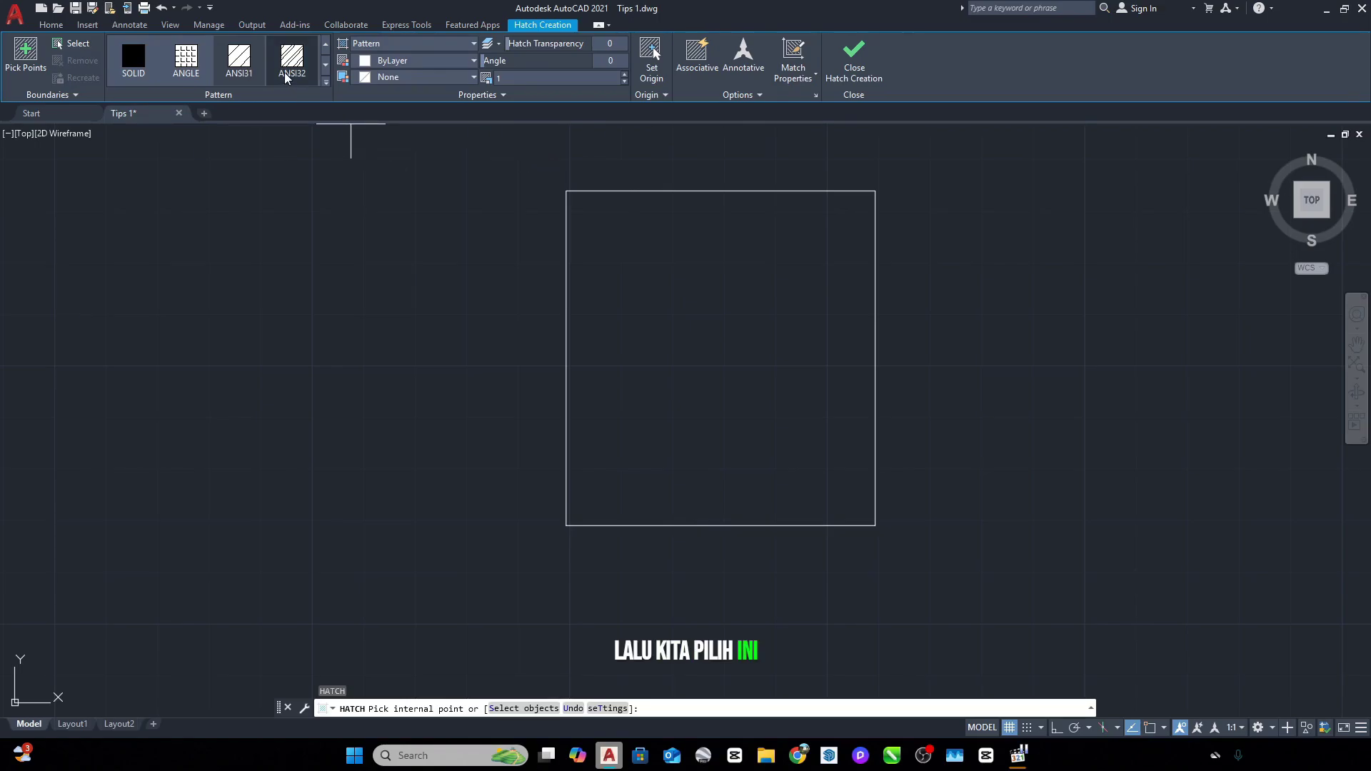
left_click(286, 75)
left_click(643, 279)
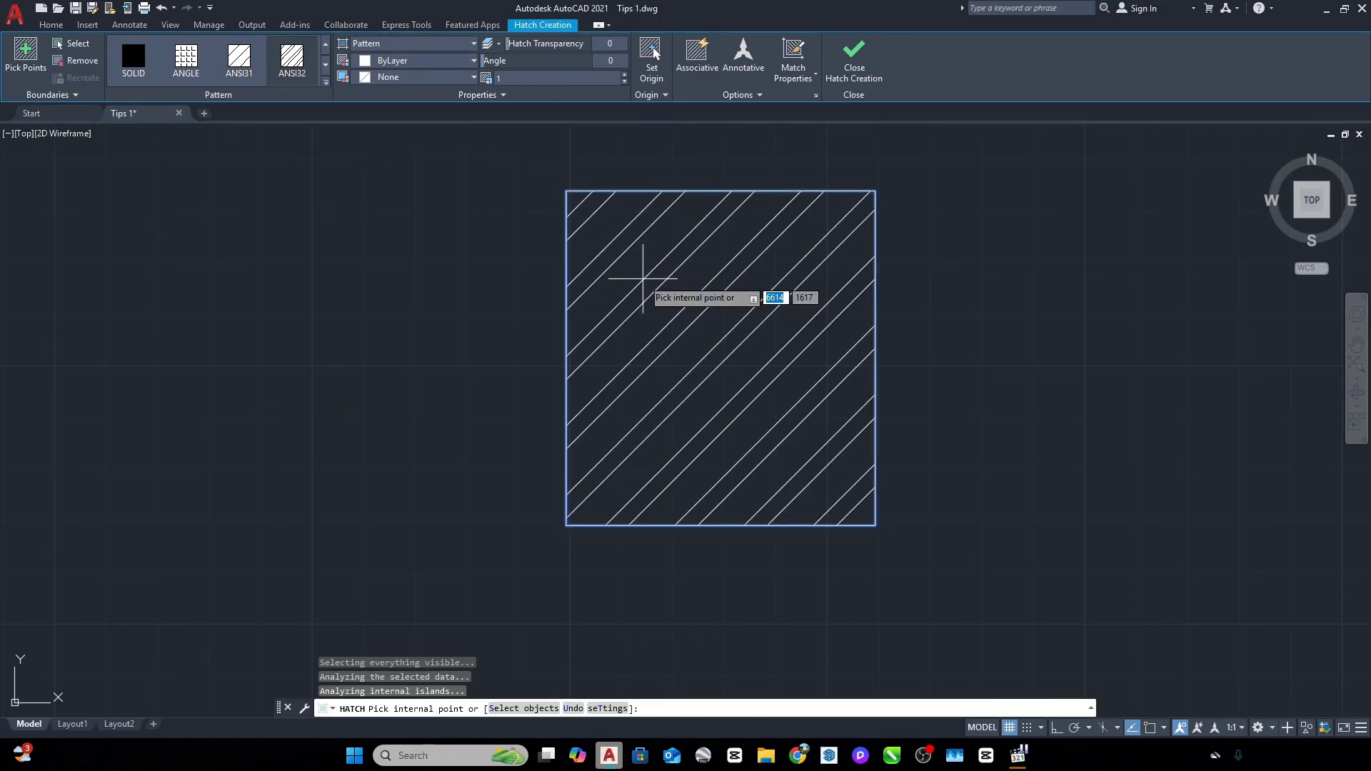
key("Escape")
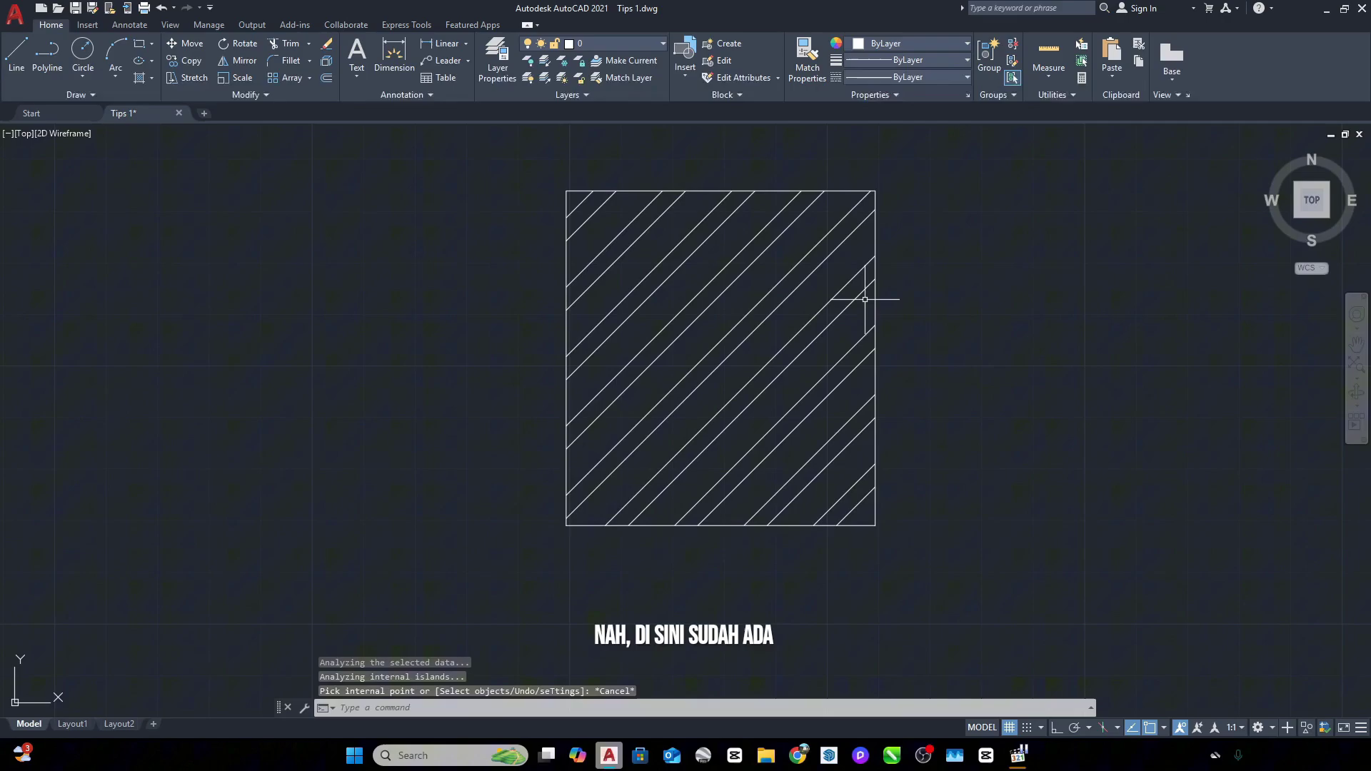
Step: Stretch the hatched rectangle's right edge outward horizontally by about 31 units with ortho on
left_click(833, 281)
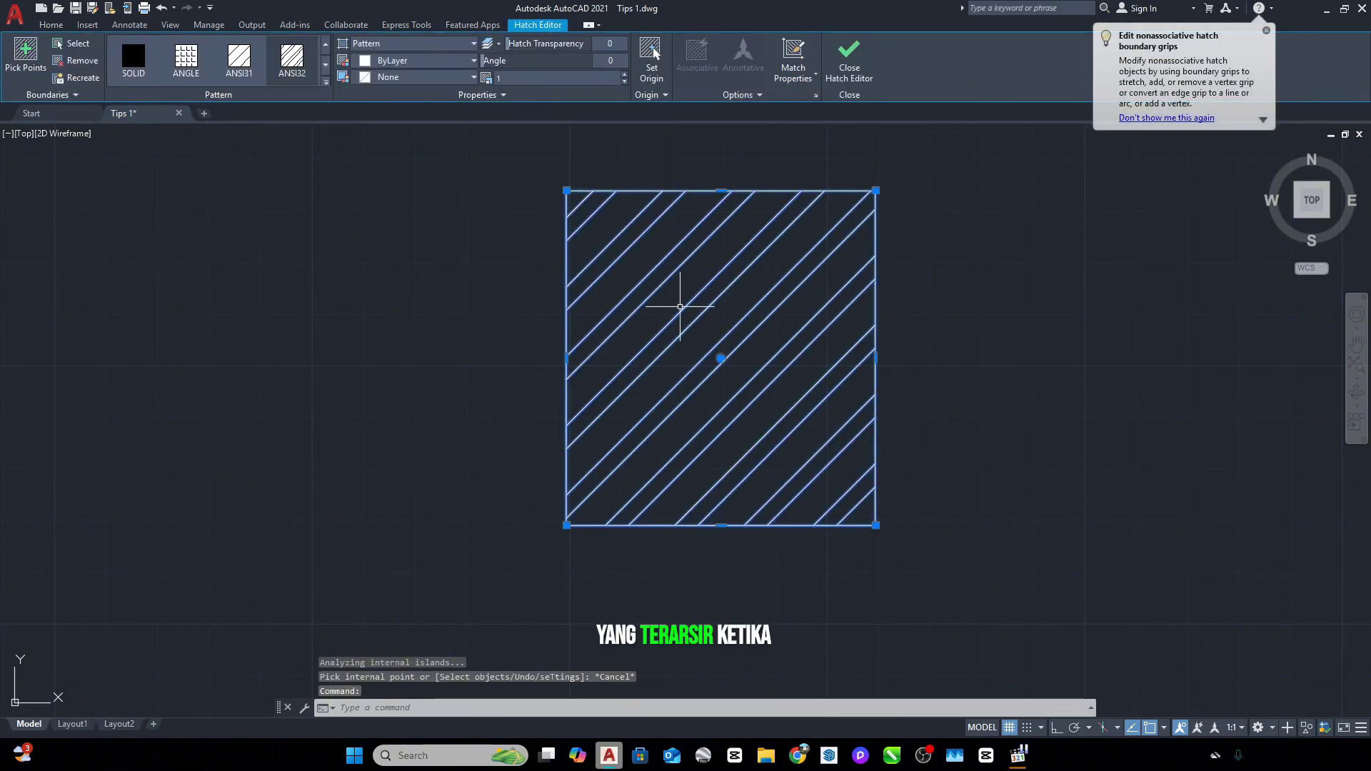
key("Escape")
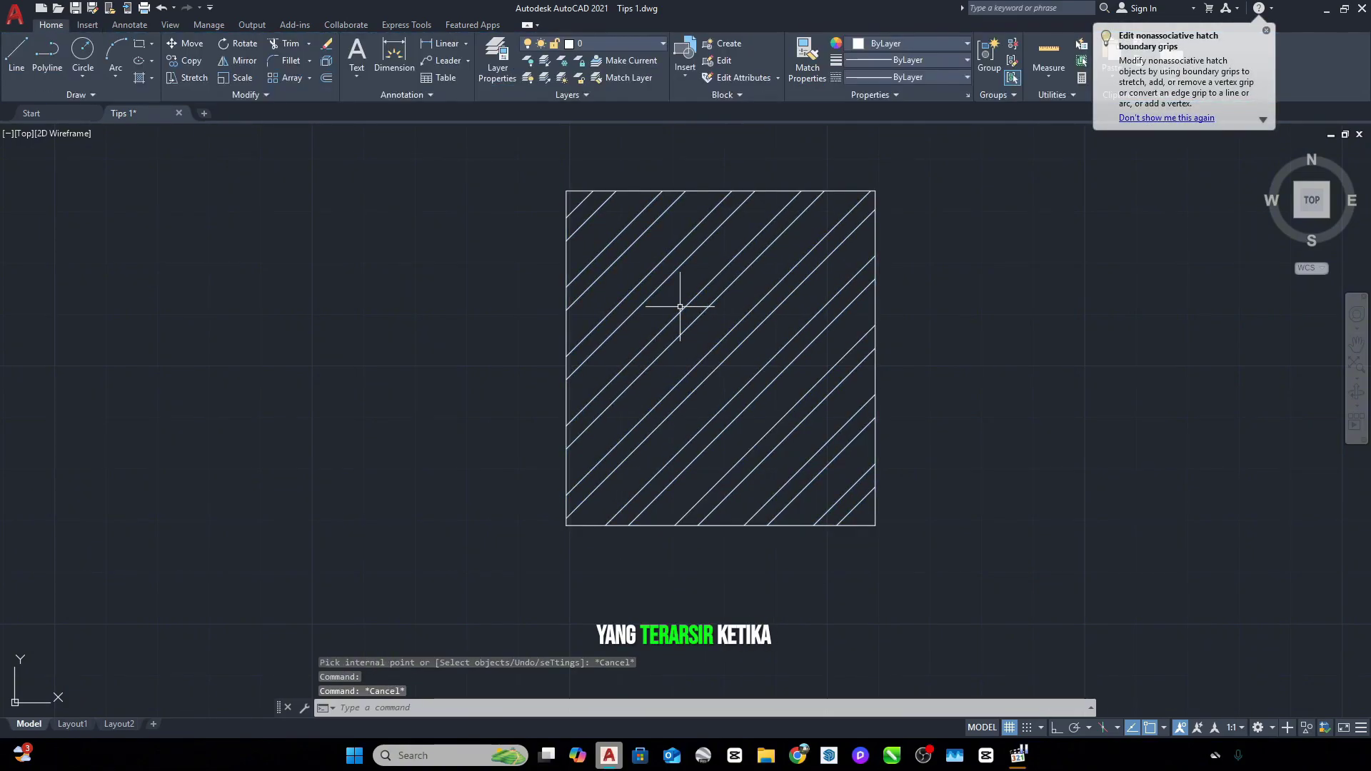
left_click(874, 312)
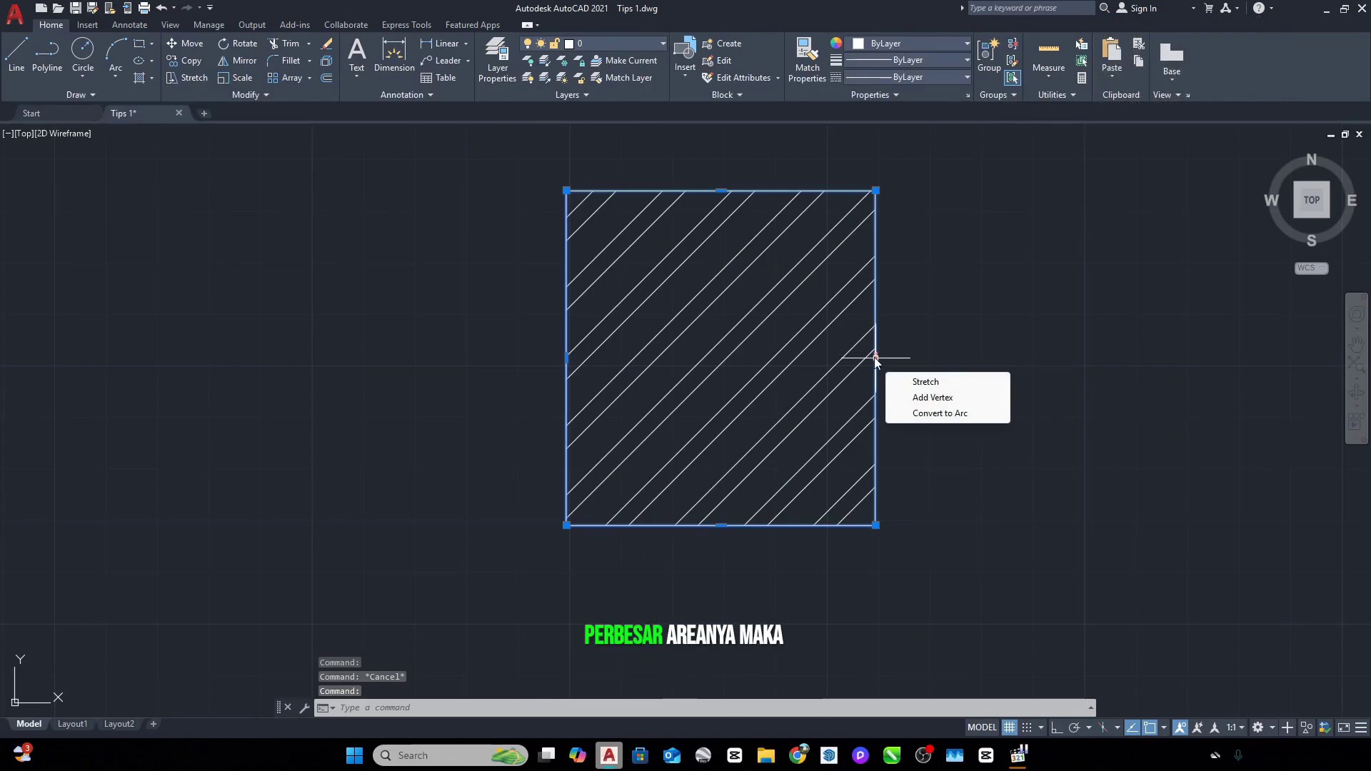
left_click(876, 358)
key("F8")
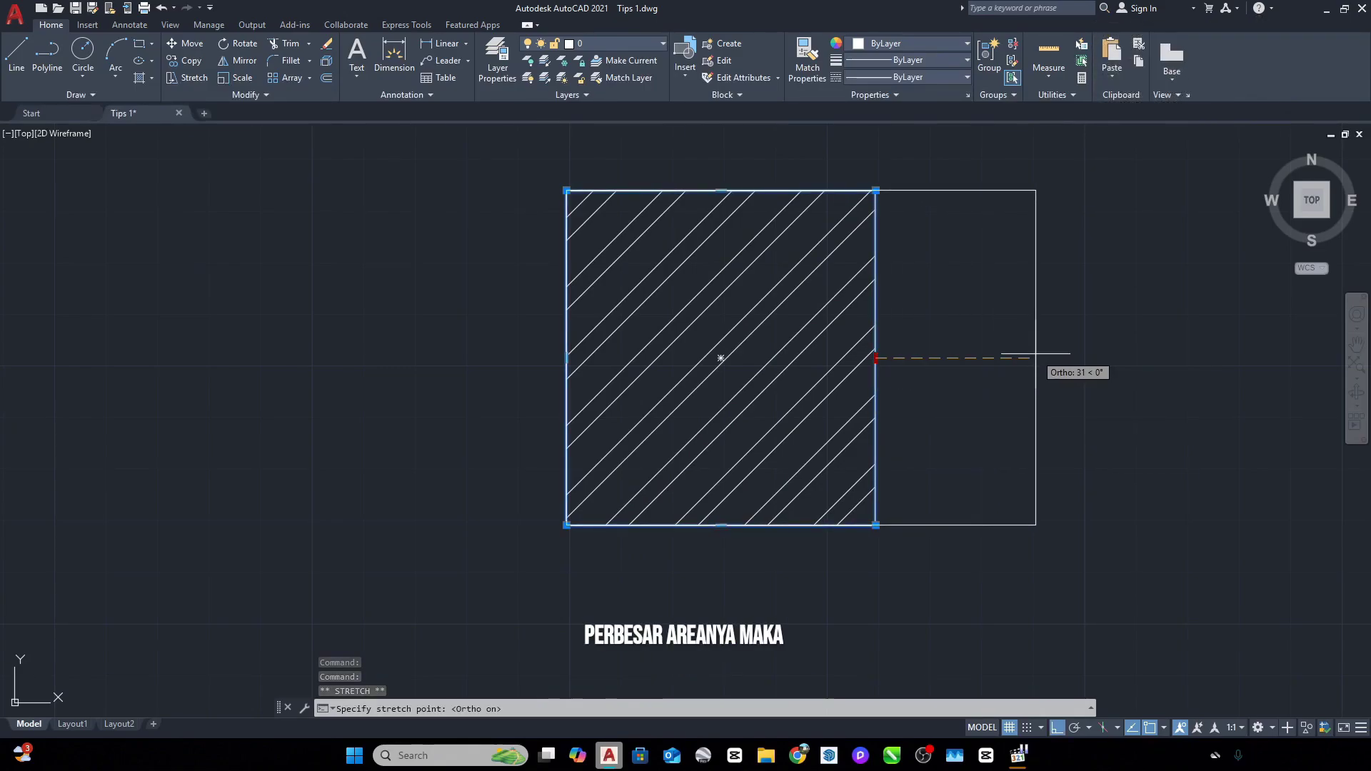
left_click(1036, 354)
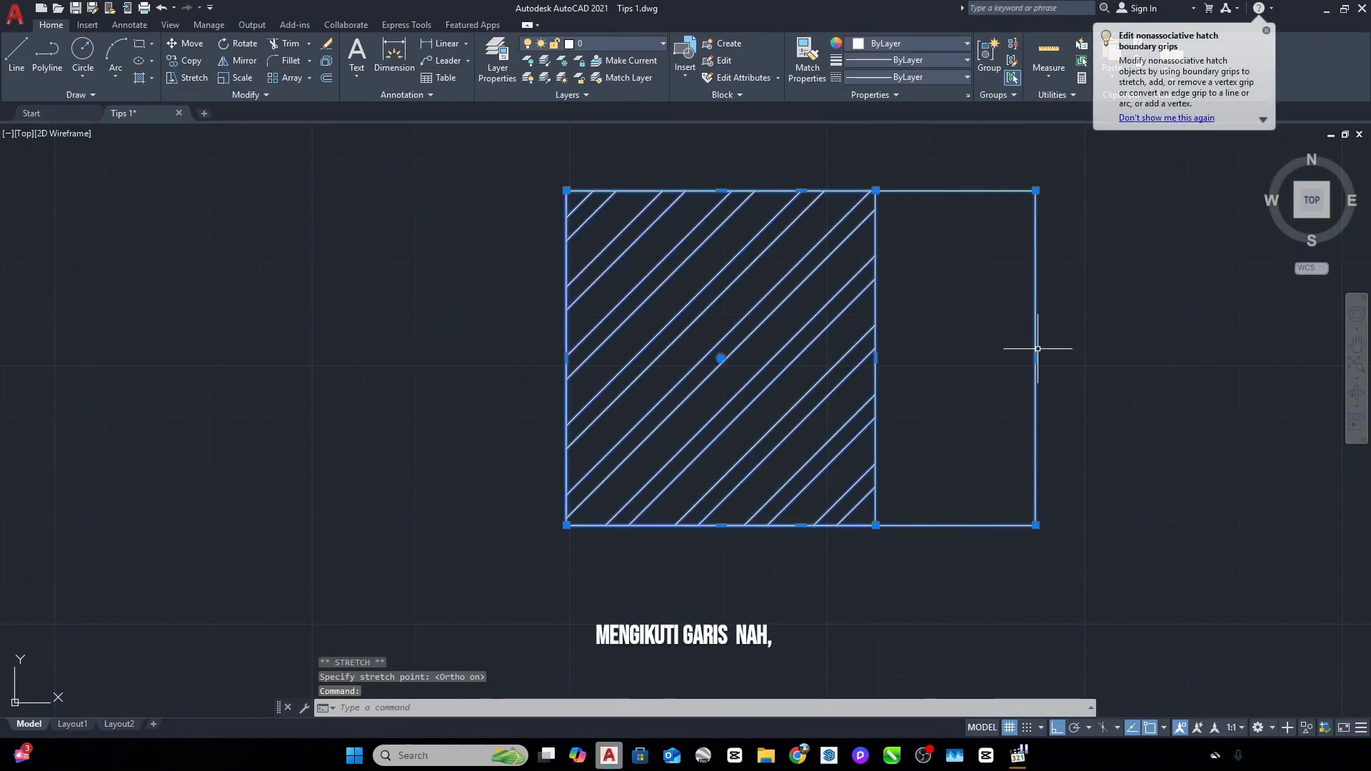
key("Escape")
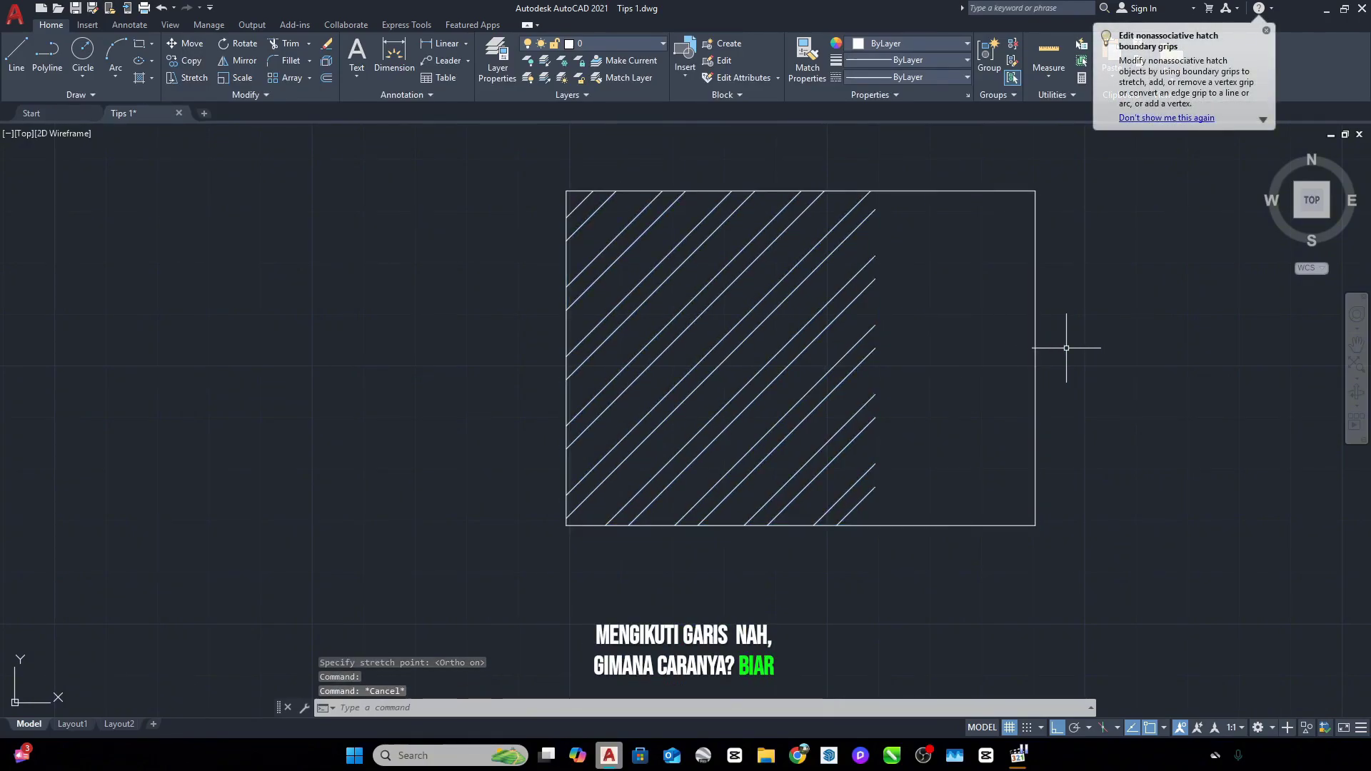
Step: Undo the right-edge stretch and the non-associative hatch
left_click(867, 343)
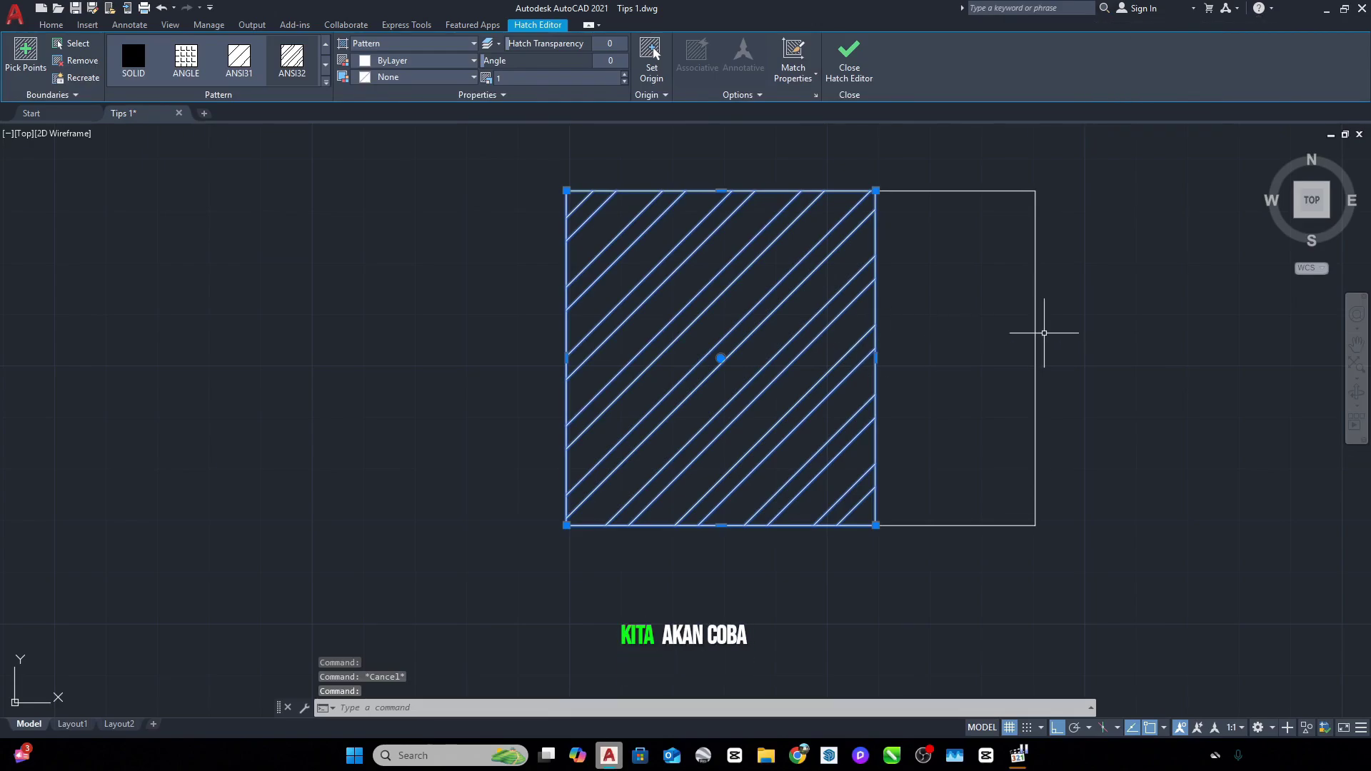
key("ctrl+z")
key("ctrl+z")
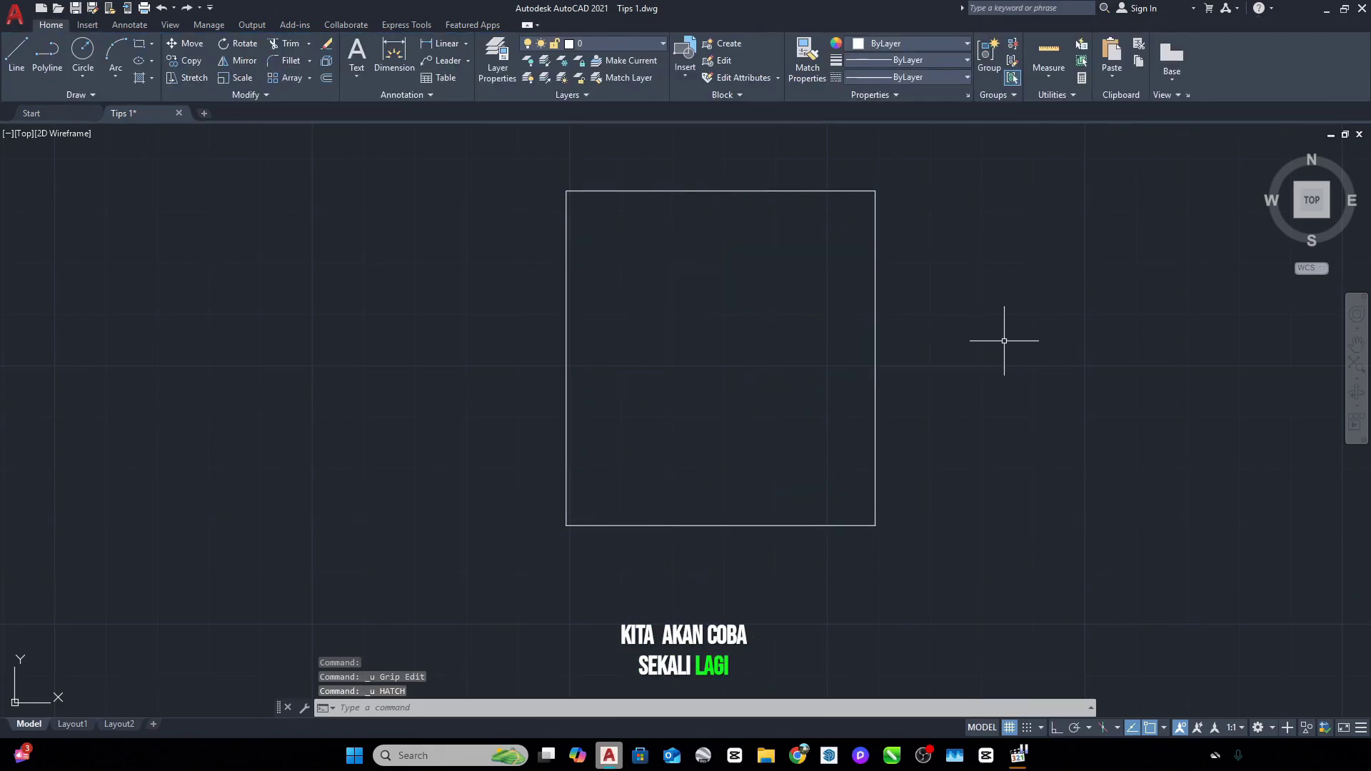
Step: Hatch the inside of the rectangle with the ANSI31 pattern and the Associative option turned on
type("H")
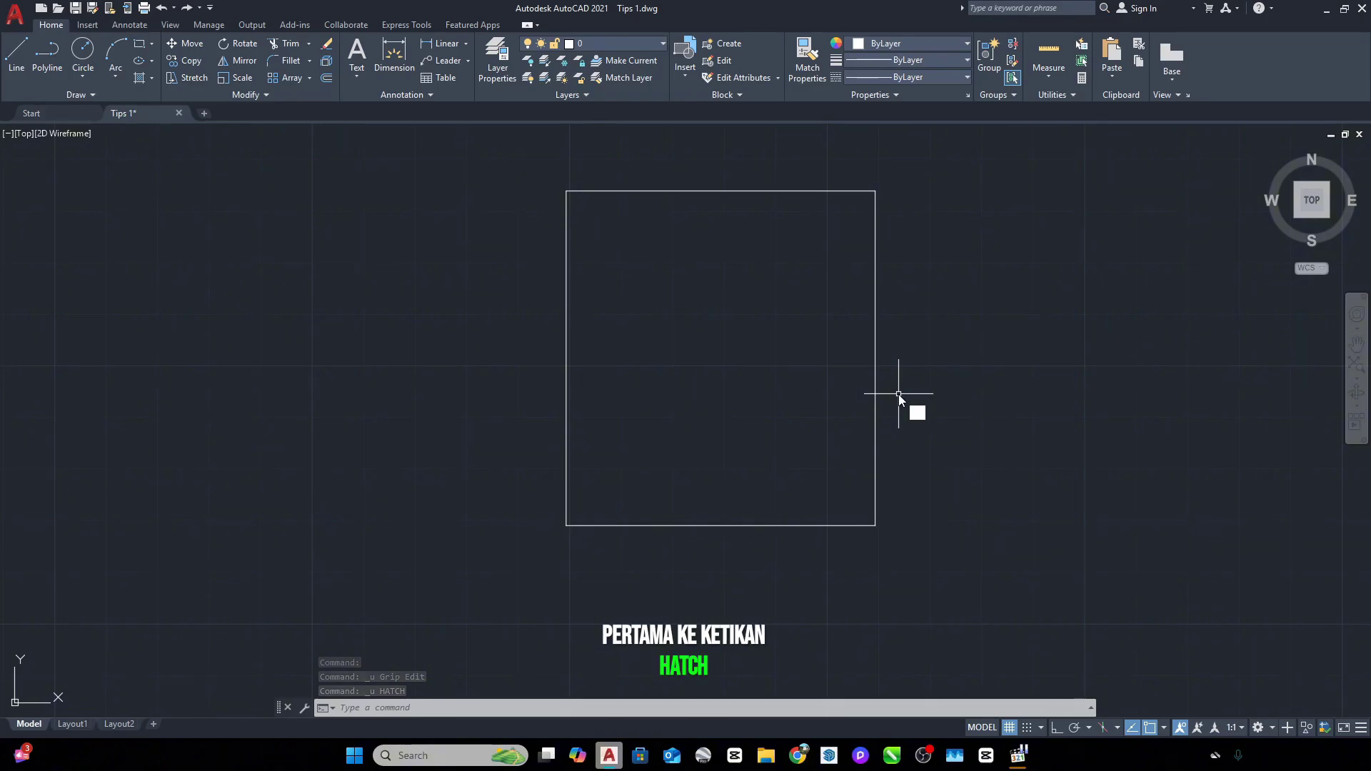
key("Return")
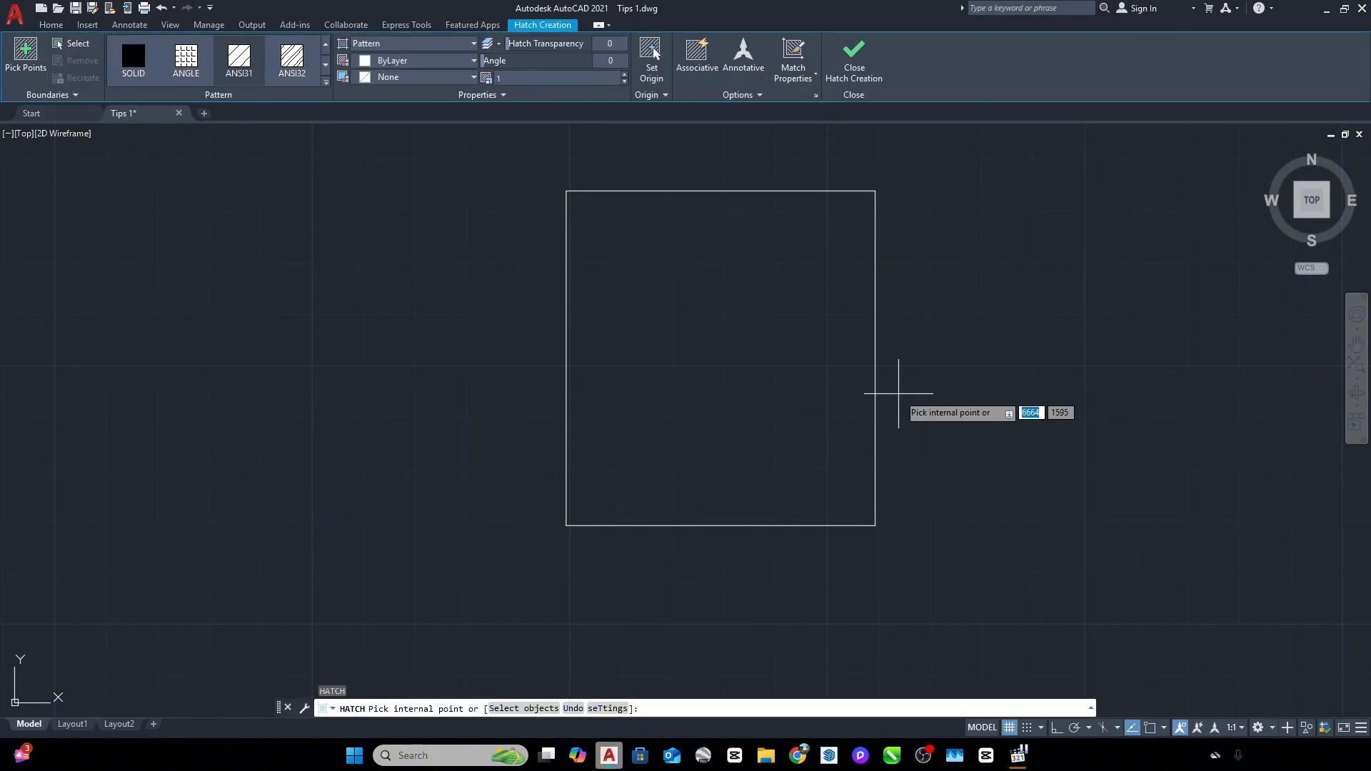
left_click(238, 68)
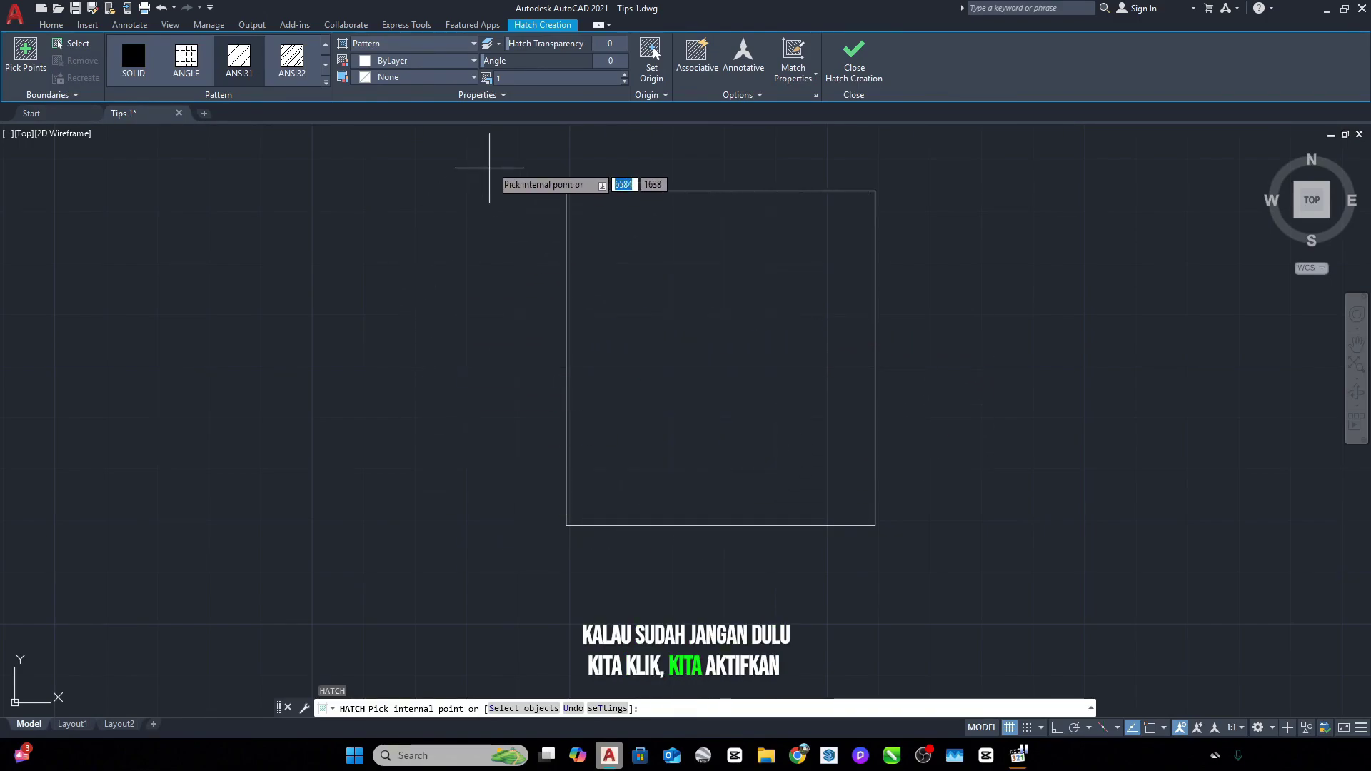
left_click(695, 77)
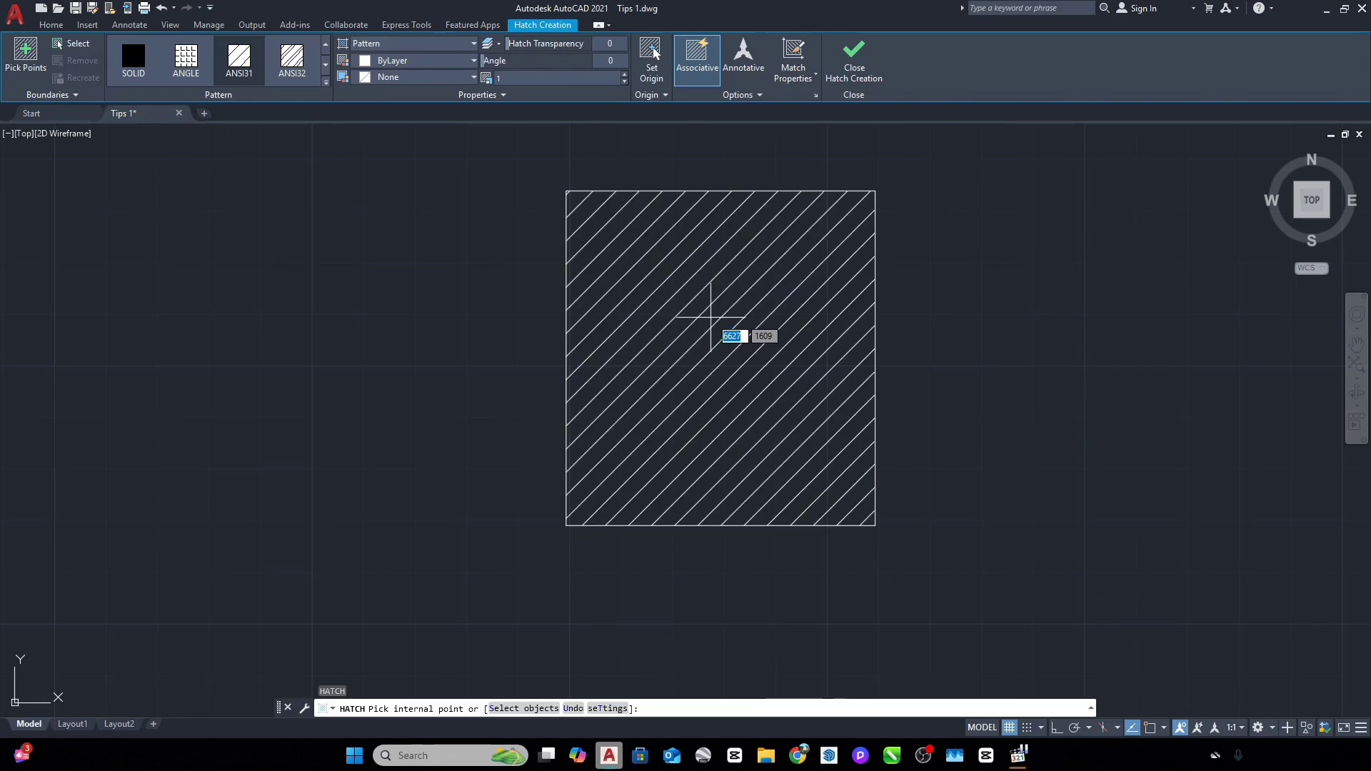
left_click(711, 317)
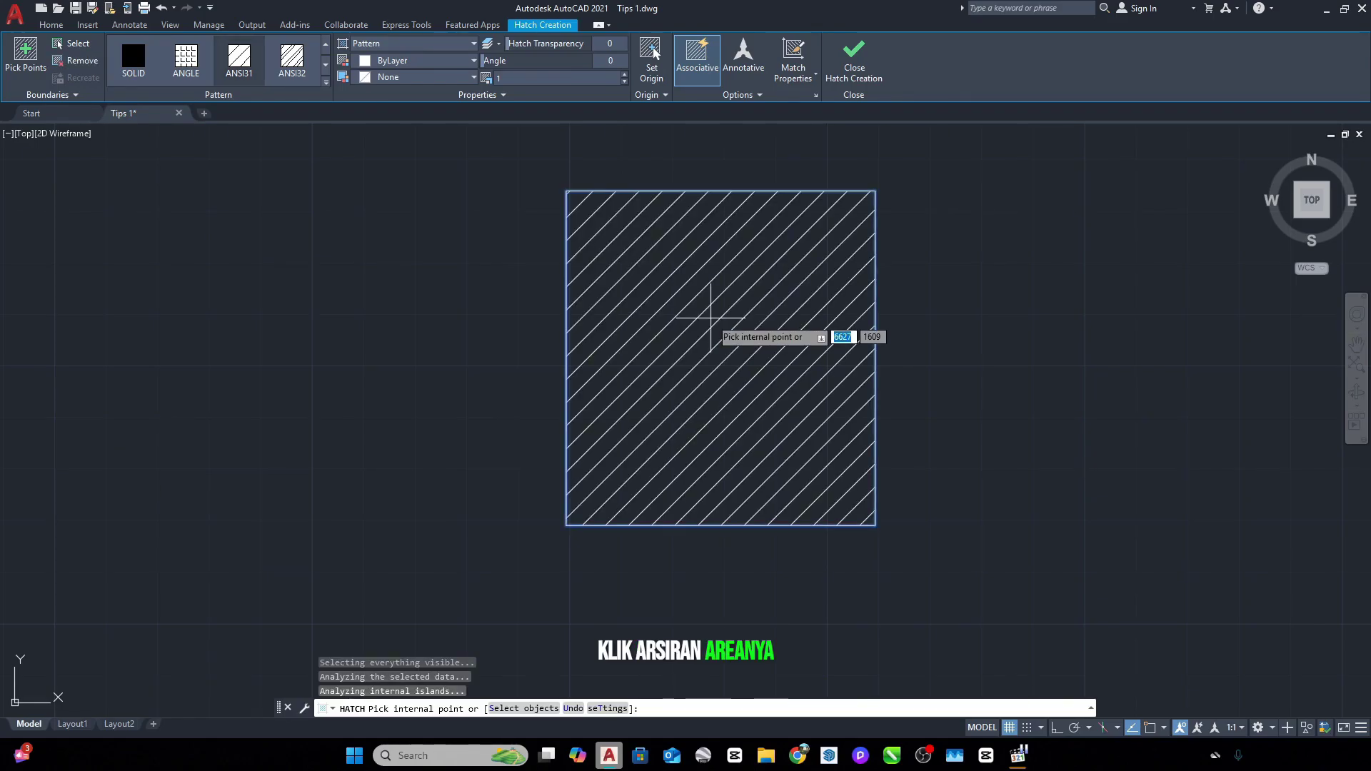
key("Escape")
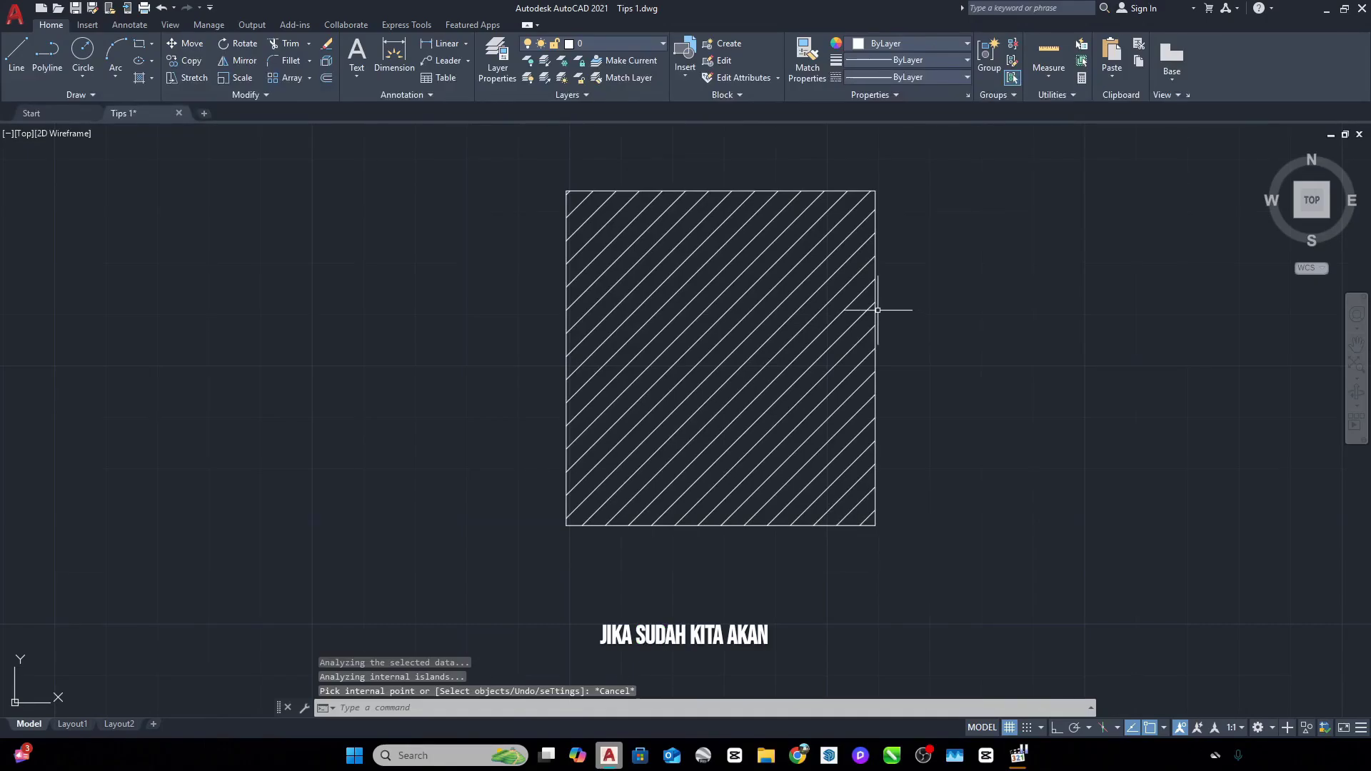
Step: Stretch the right edge of the associatively hatched rectangle outward horizontally by about 25 units with ortho on
left_click(876, 310)
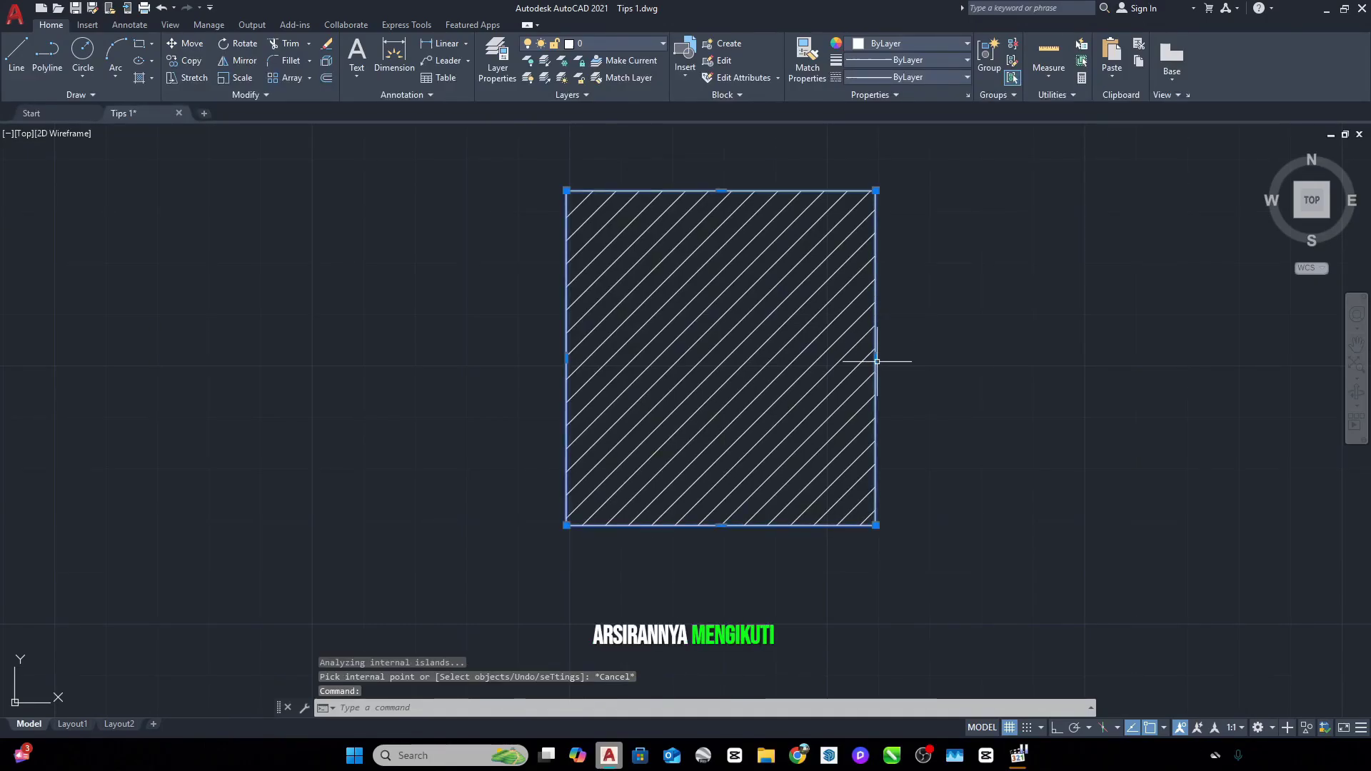
mouse_move(876, 358)
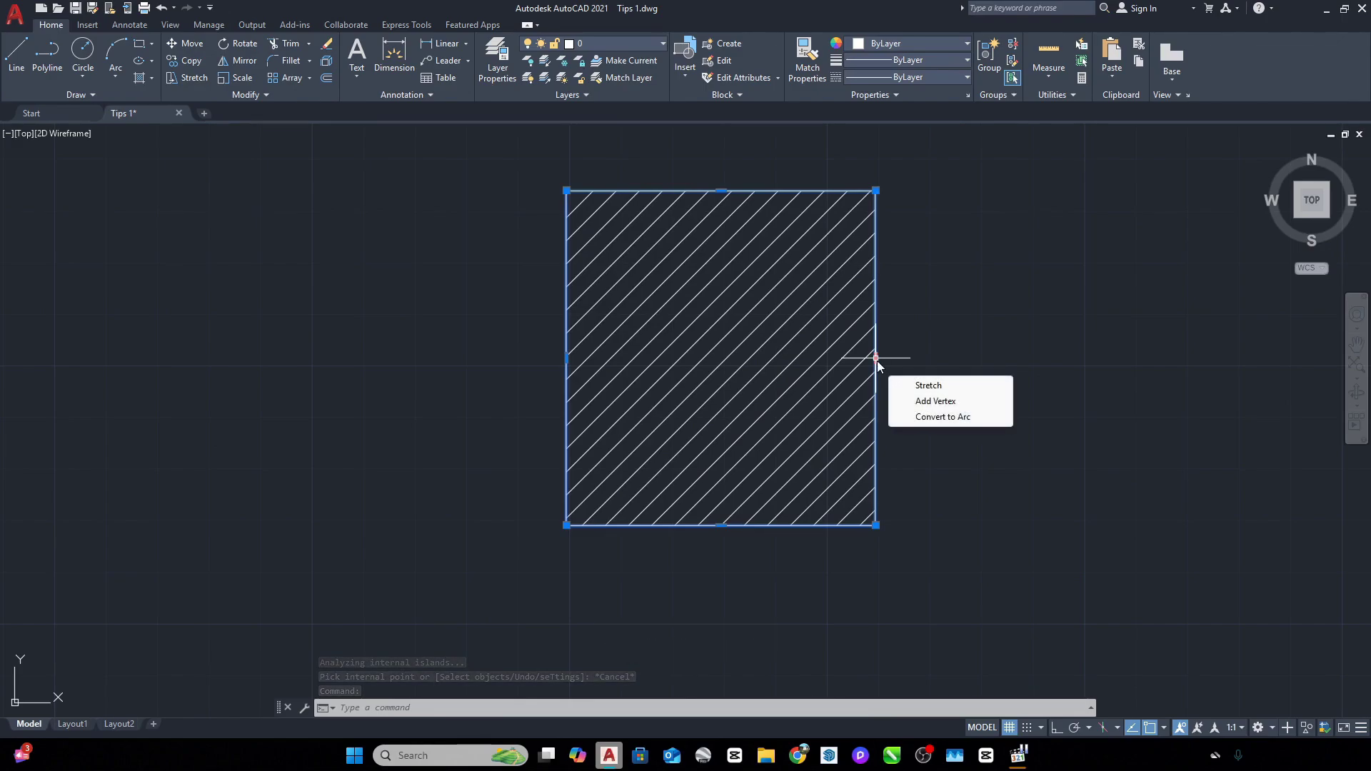
left_click(876, 358)
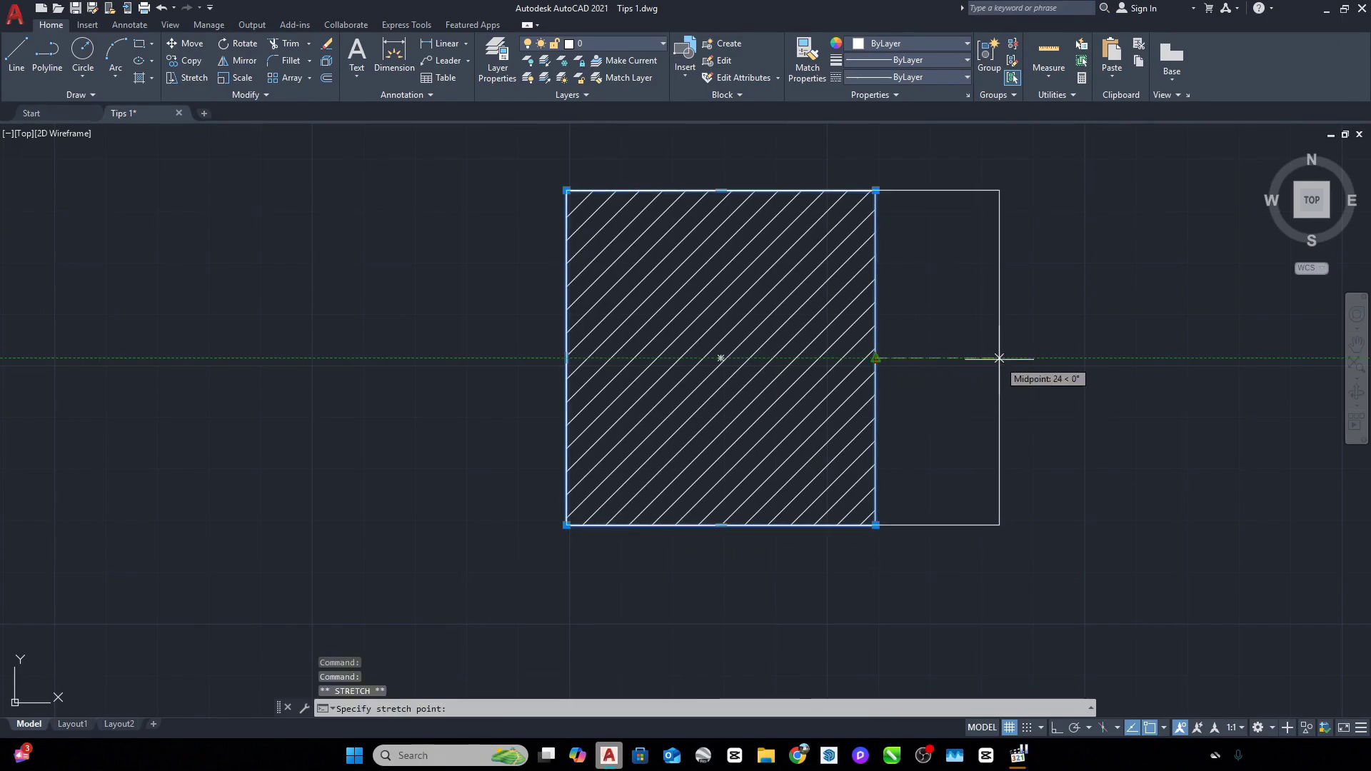
key("F8")
left_click(1006, 358)
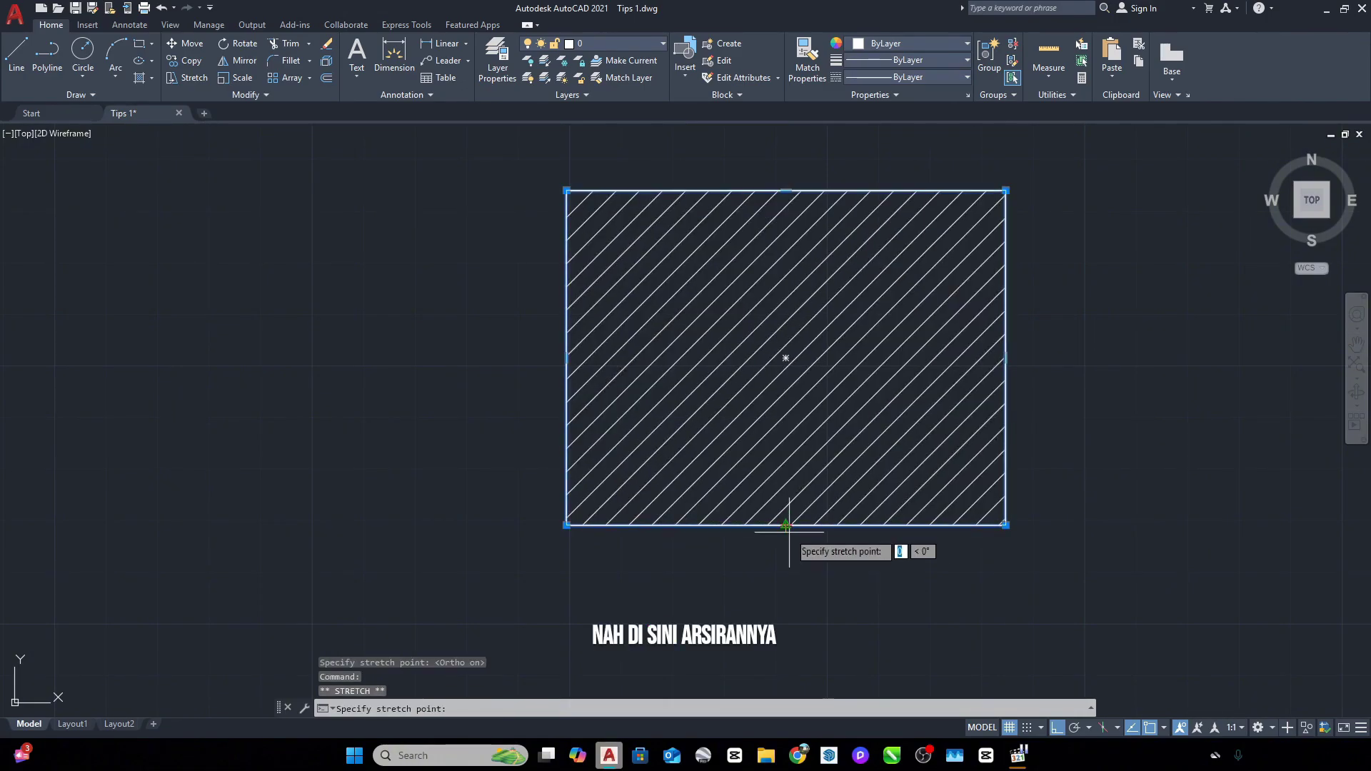
Step: Stretch the hatched rectangle's bottom edge downward and its left edge outward
left_click(785, 611)
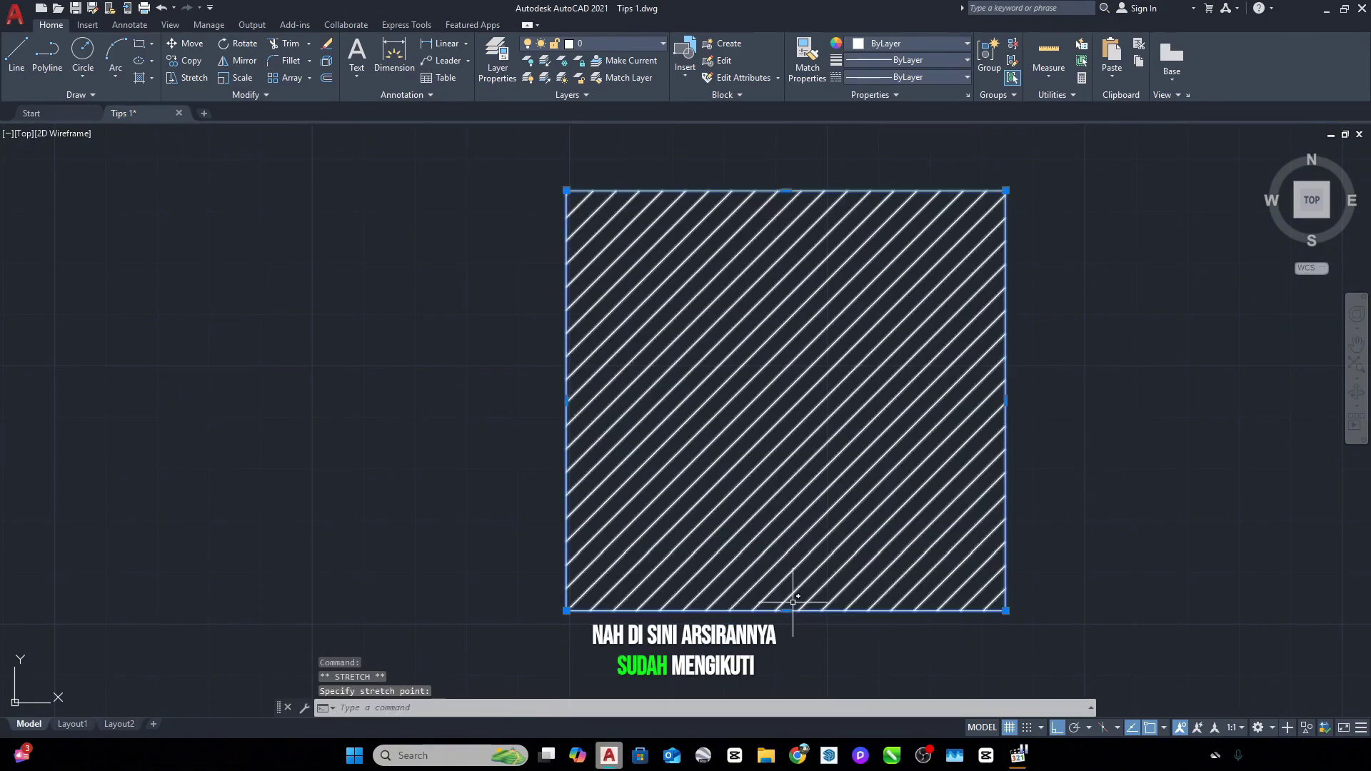
left_click(566, 400)
left_click(467, 400)
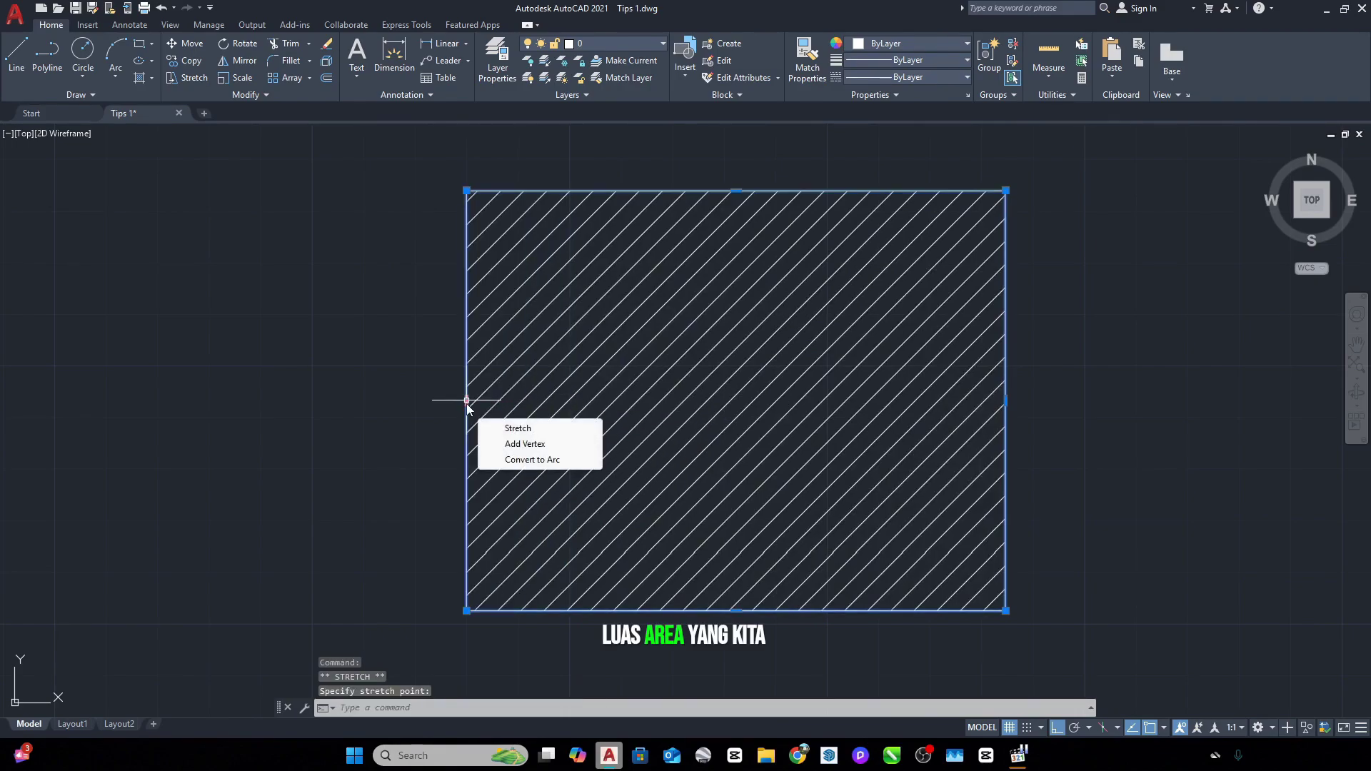
type("h")
key("Return")
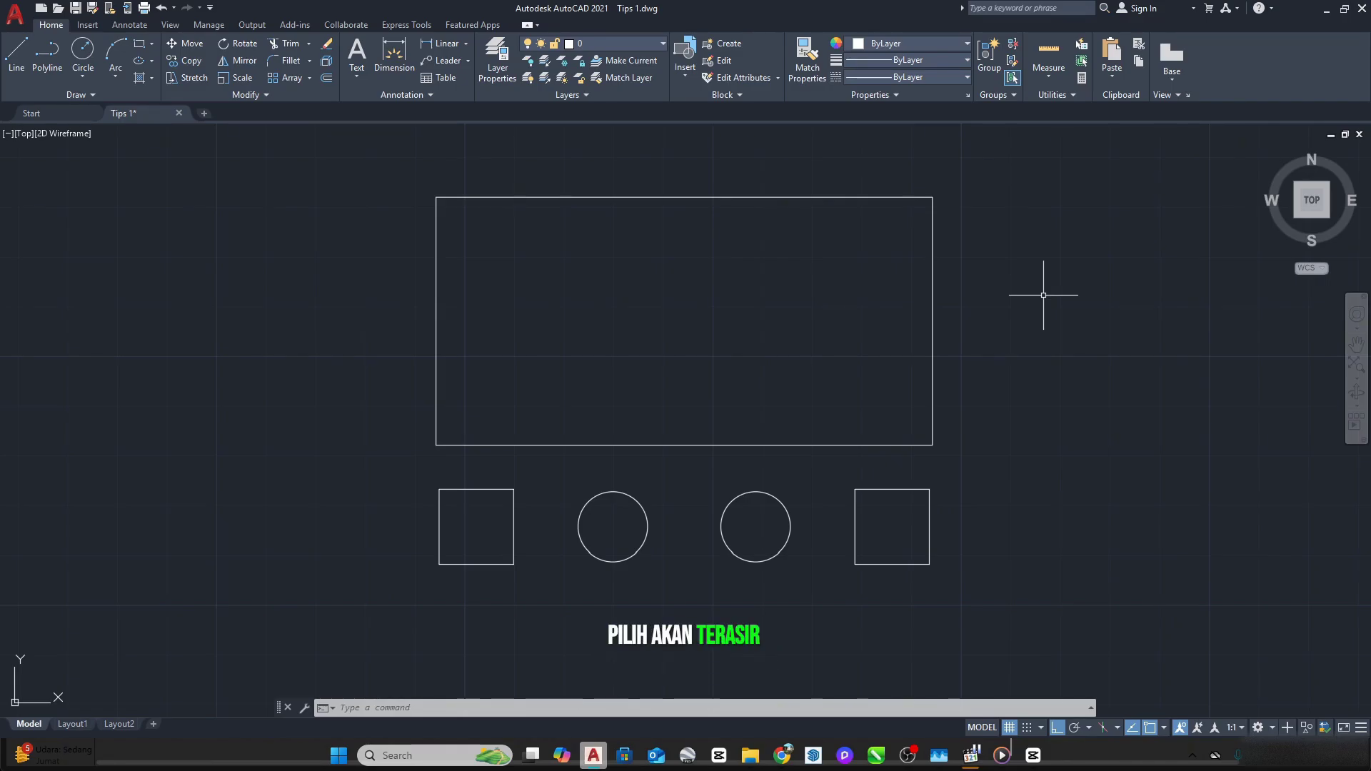
Step: Hatch the large rectangle, the two squares and the two circles together in one operation with the ANGLE pattern
left_click(1068, 152)
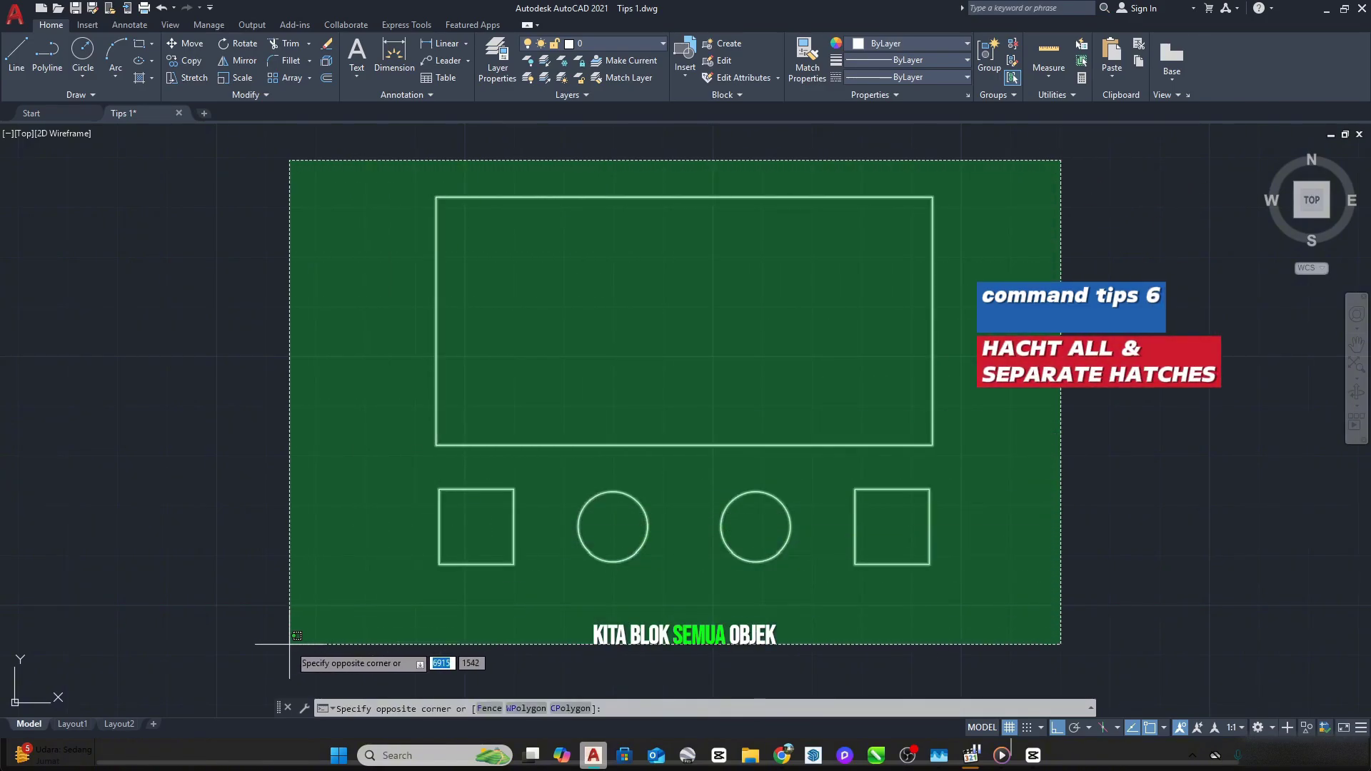
left_click(289, 643)
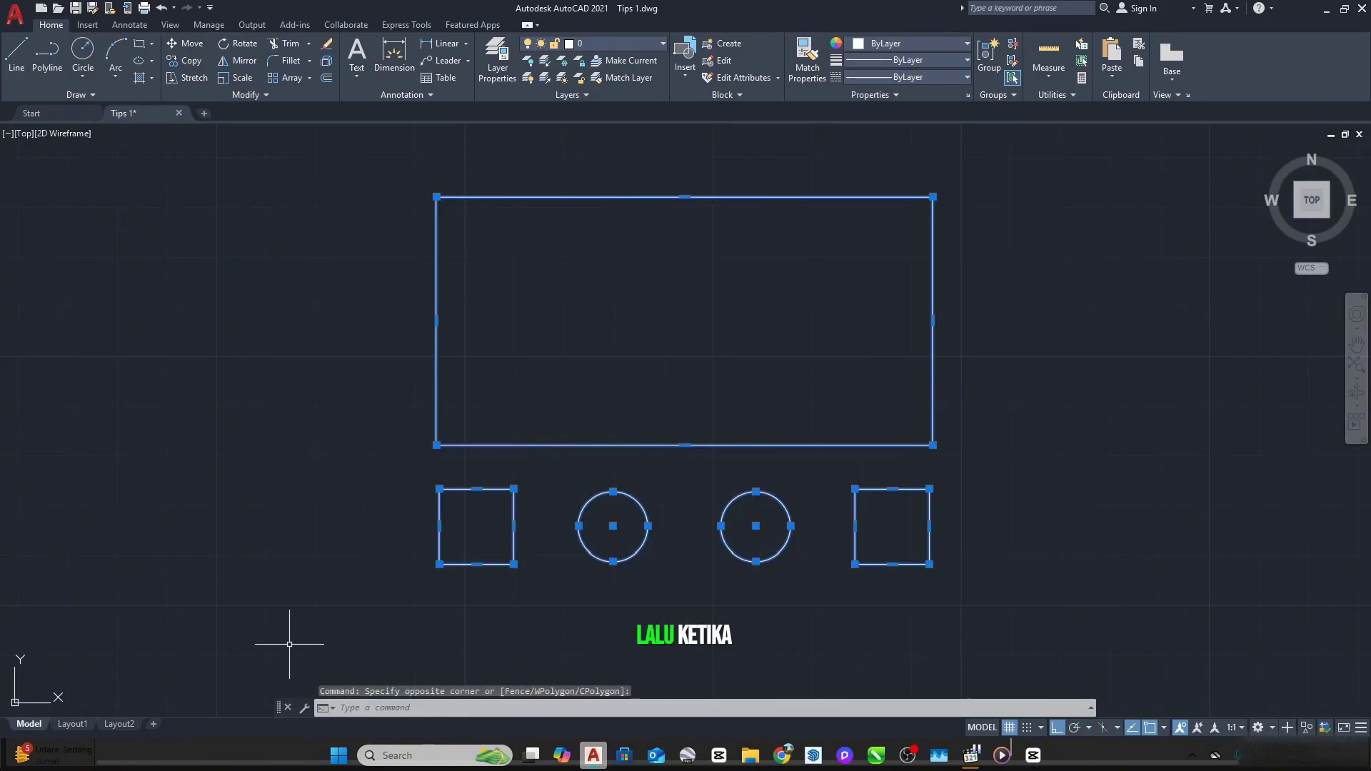
type("H")
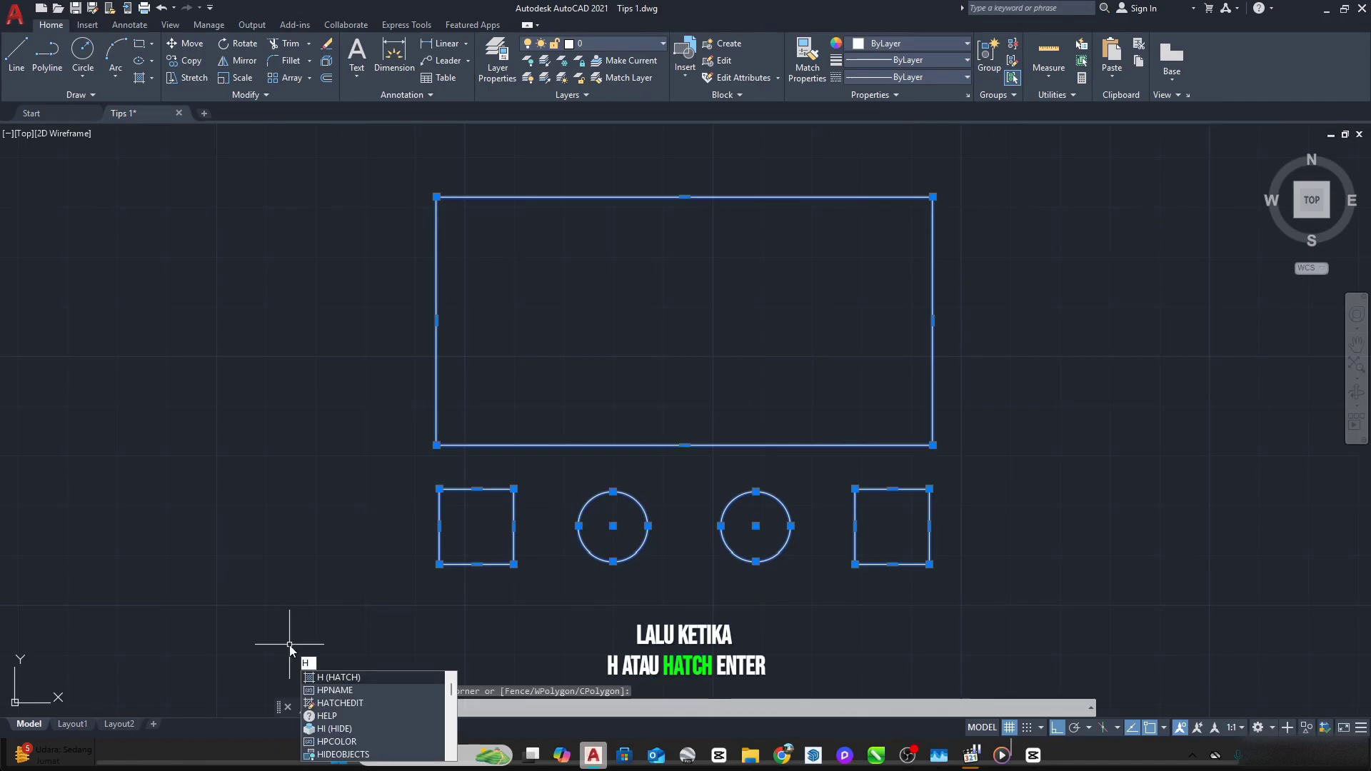
key("Return")
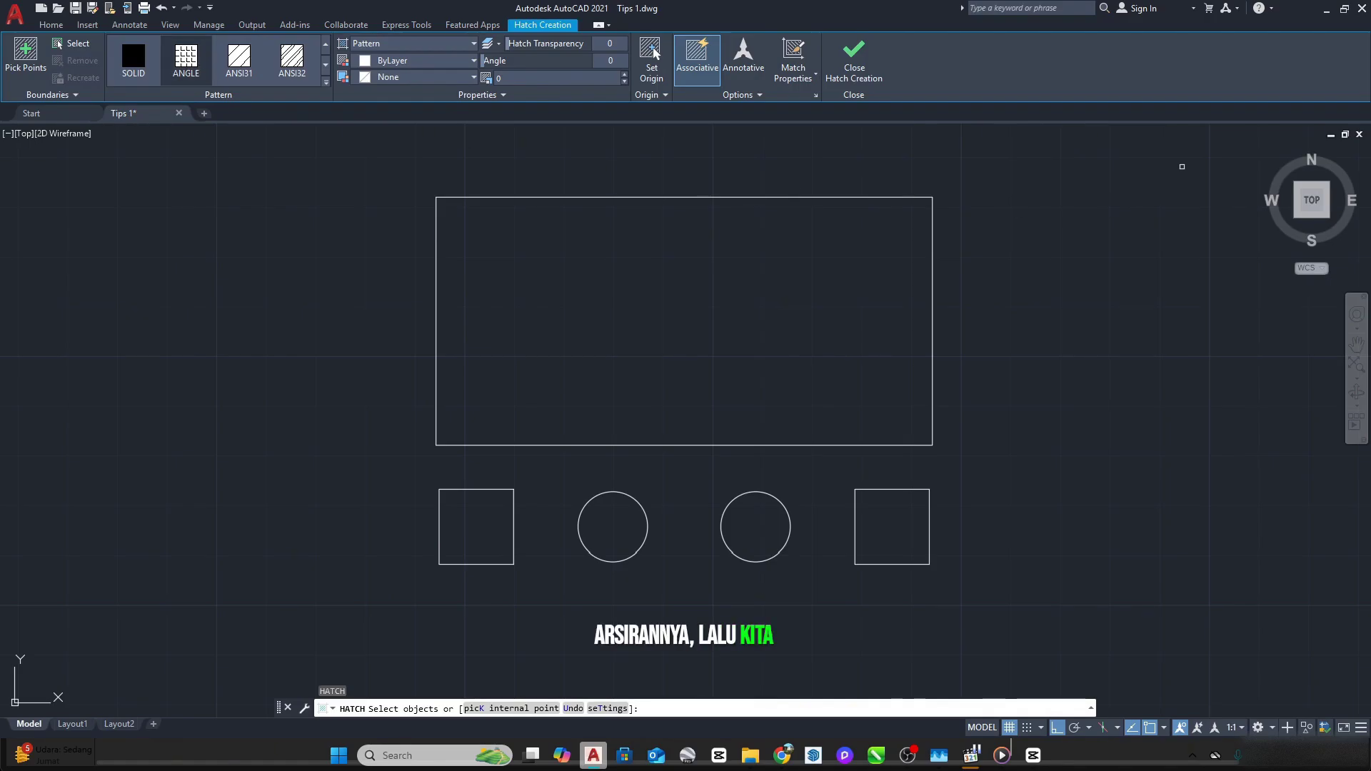
left_click(1182, 167)
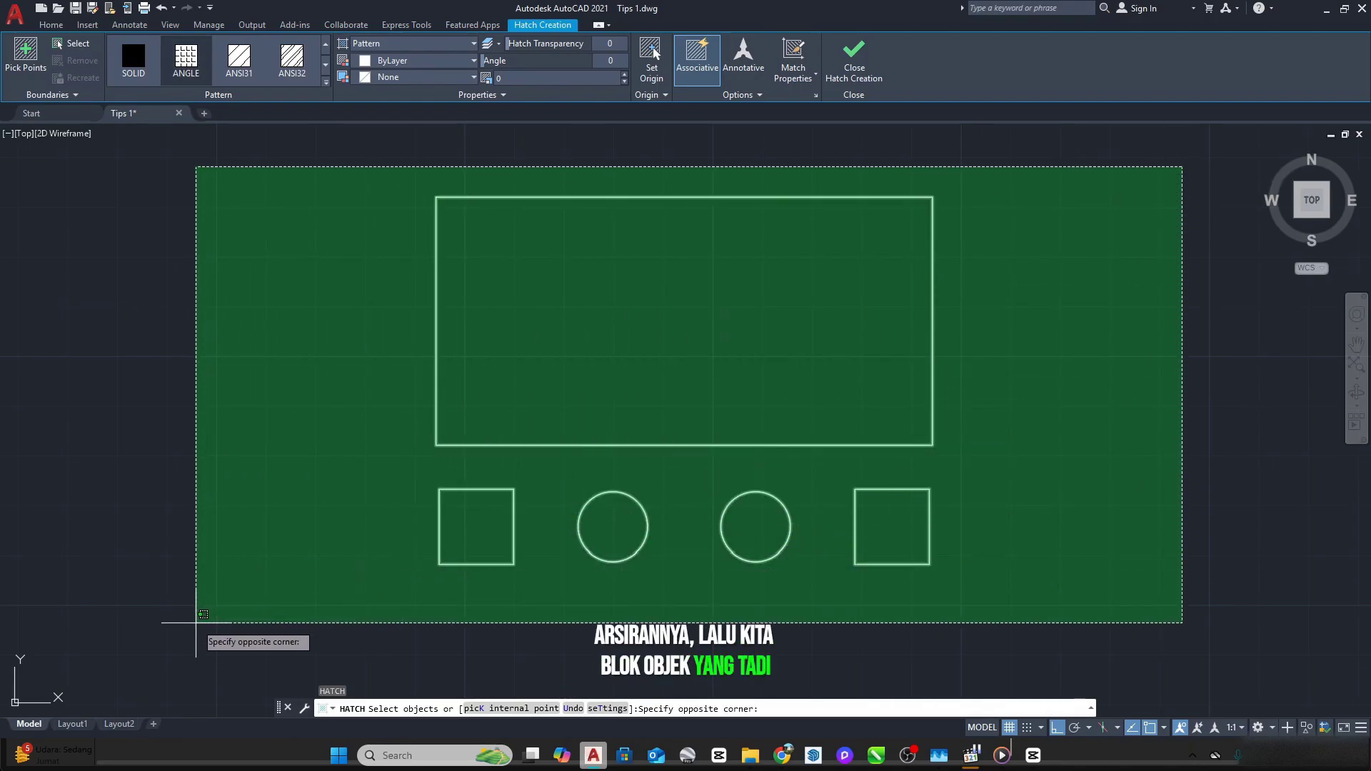
left_click(195, 622)
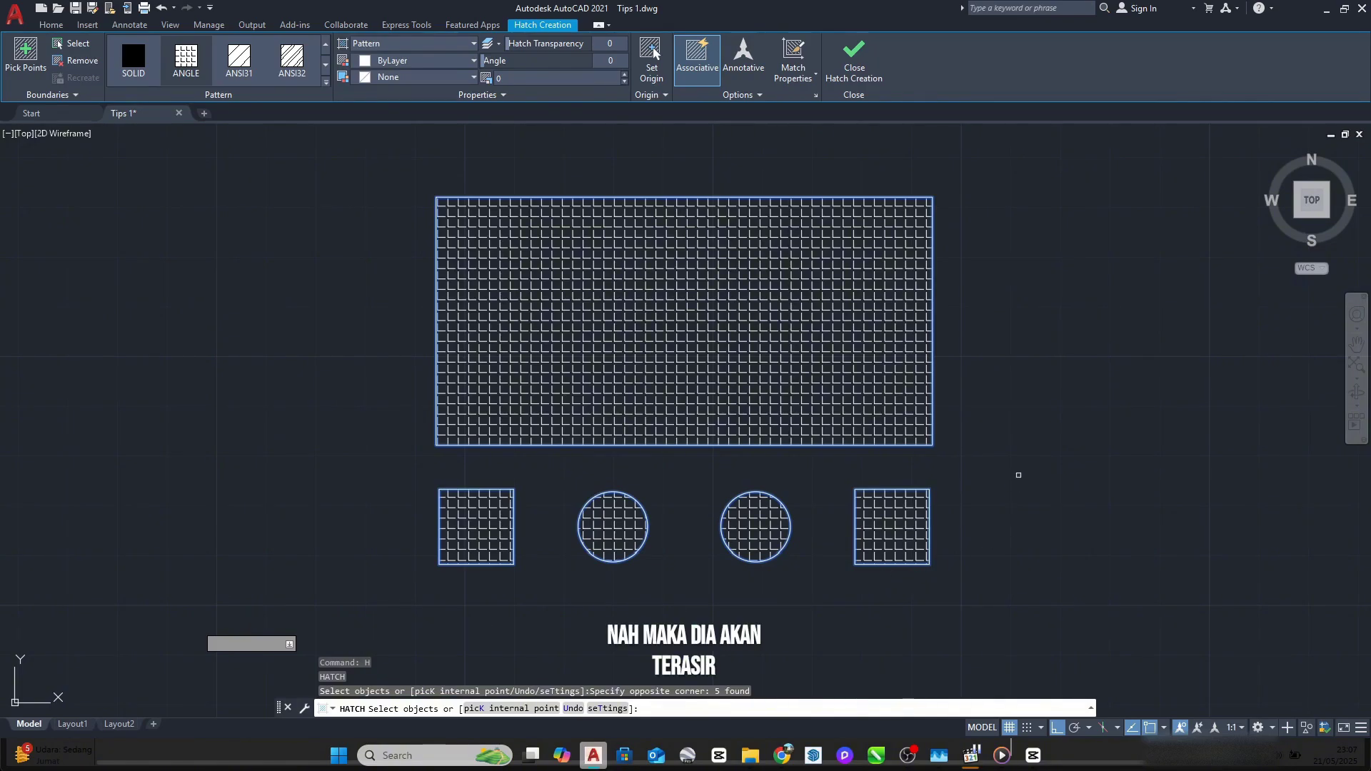
key("Escape")
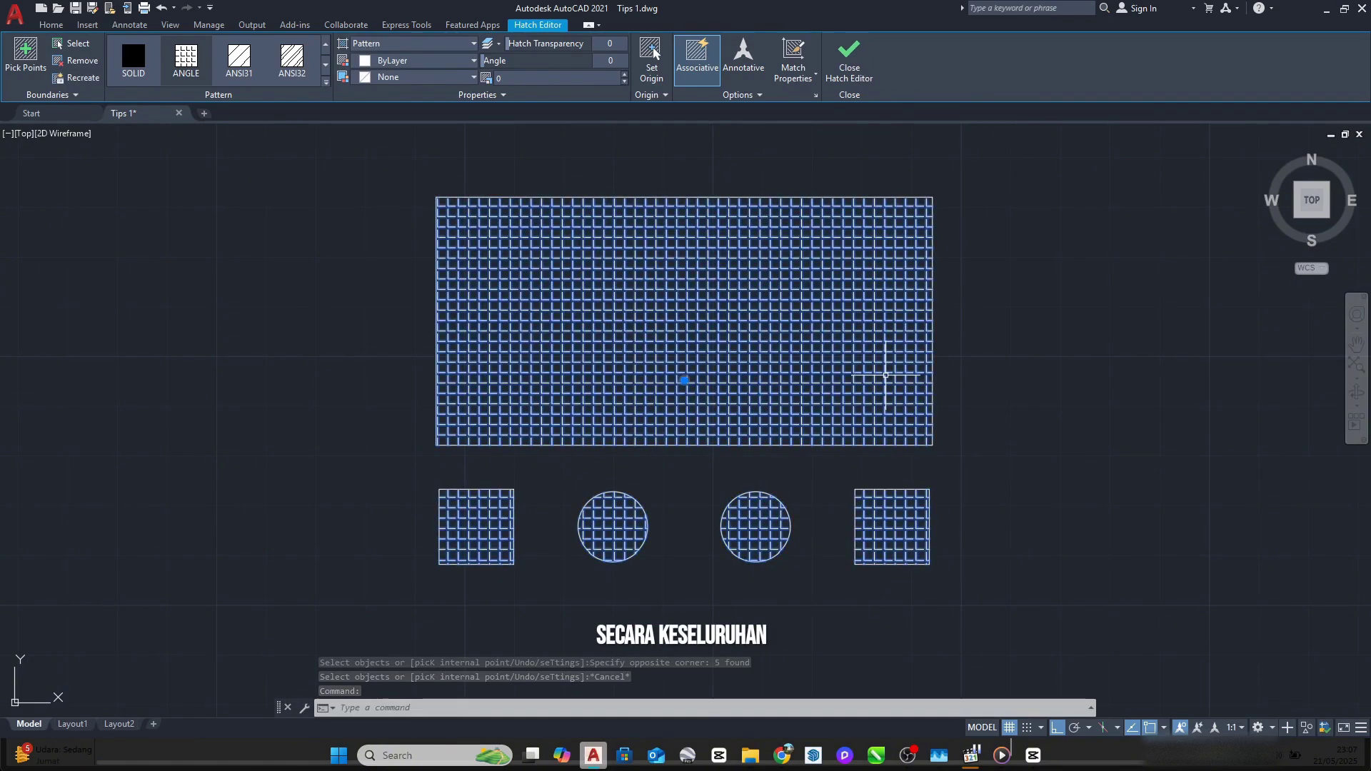
key("Escape")
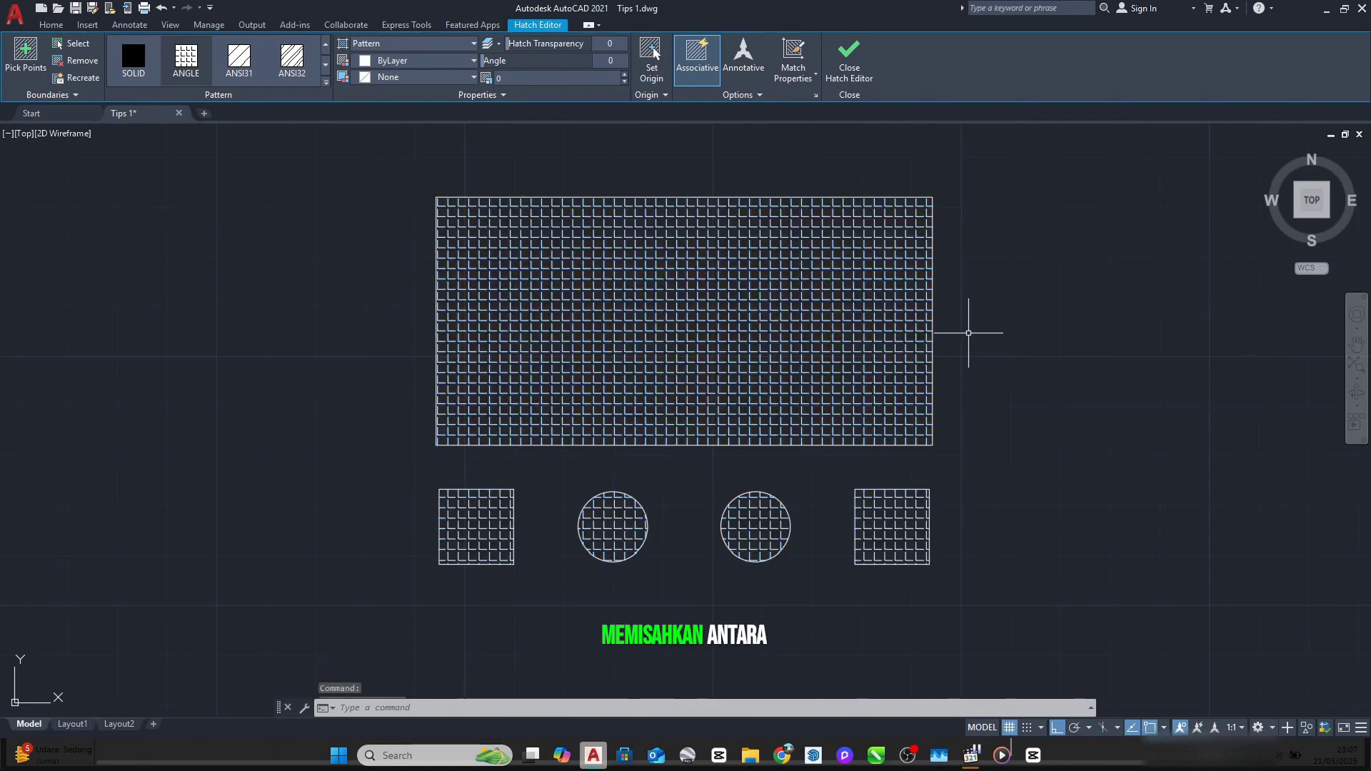
Step: Split the combined hatch into individual hatches with the Separate Hatches option
left_click(792, 279)
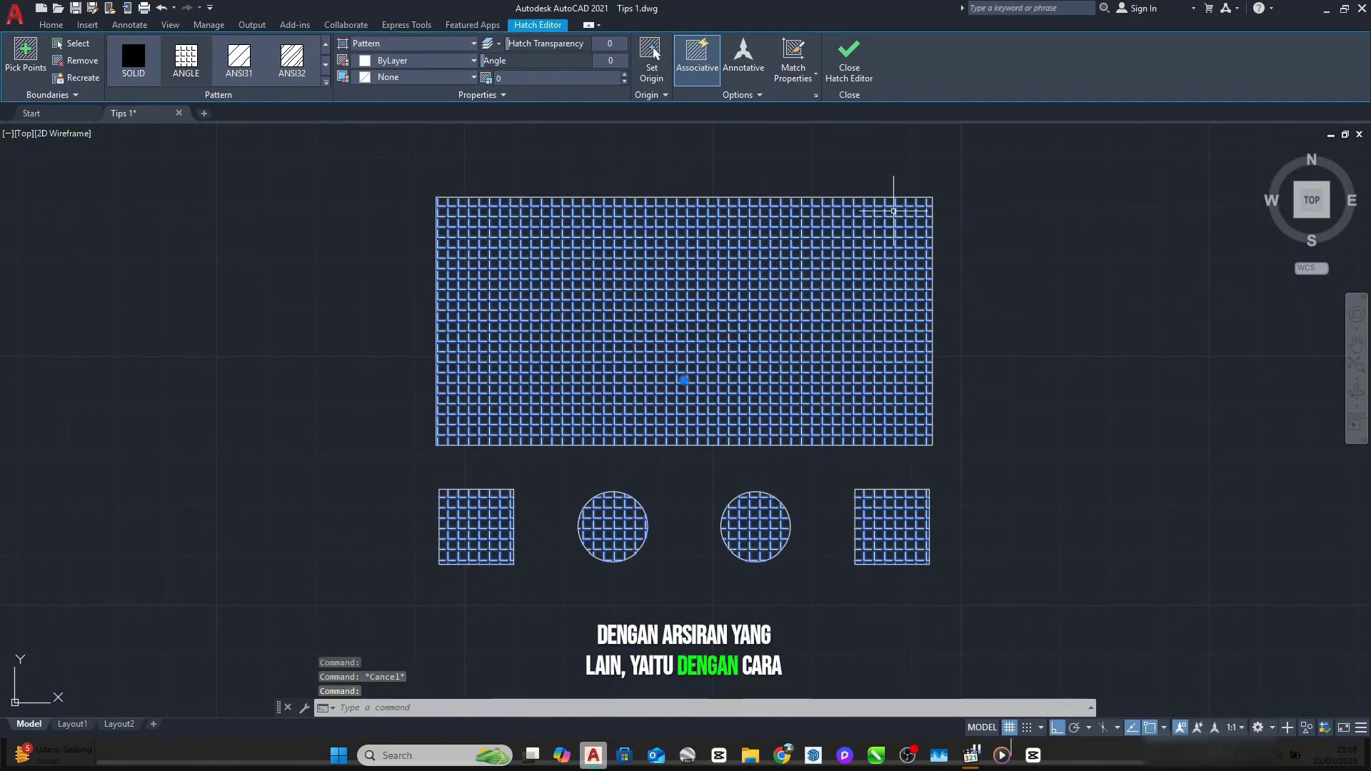
left_click(762, 96)
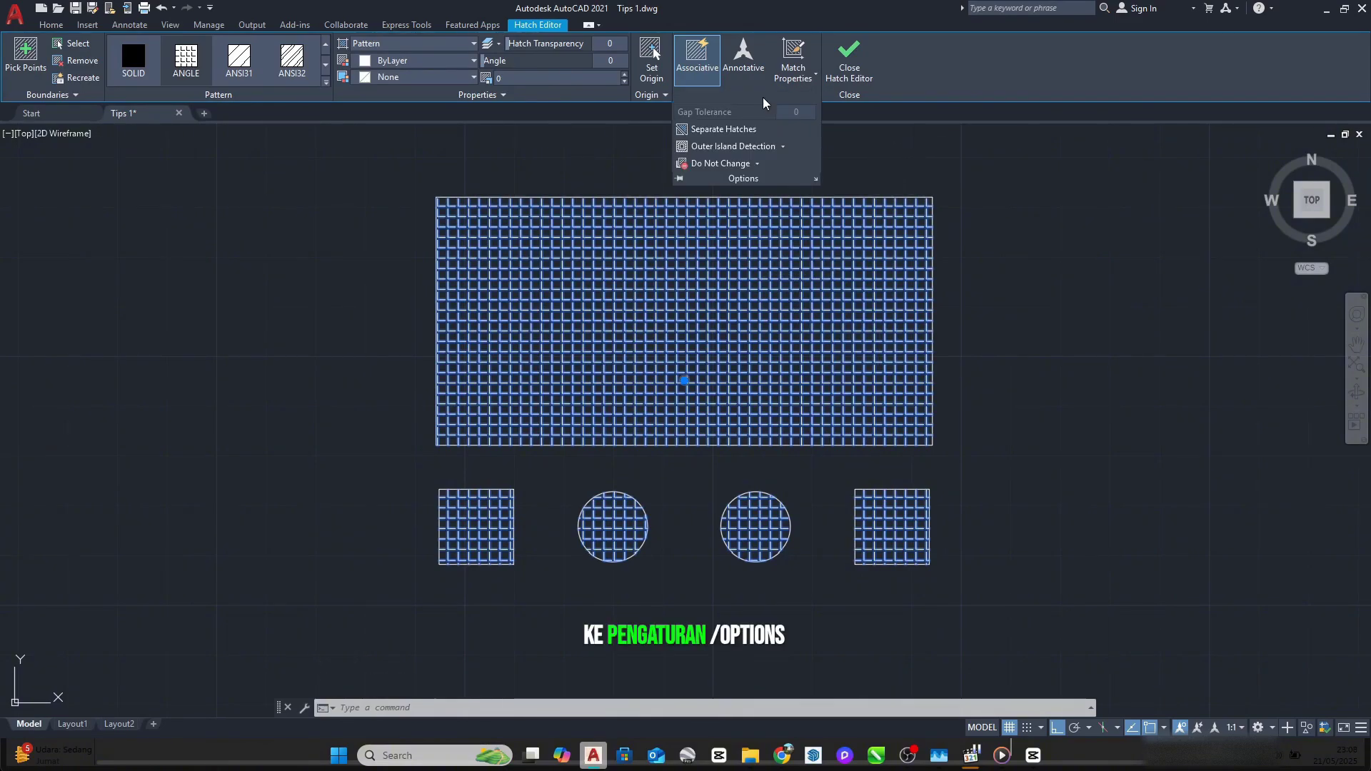
left_click(720, 131)
key("Escape")
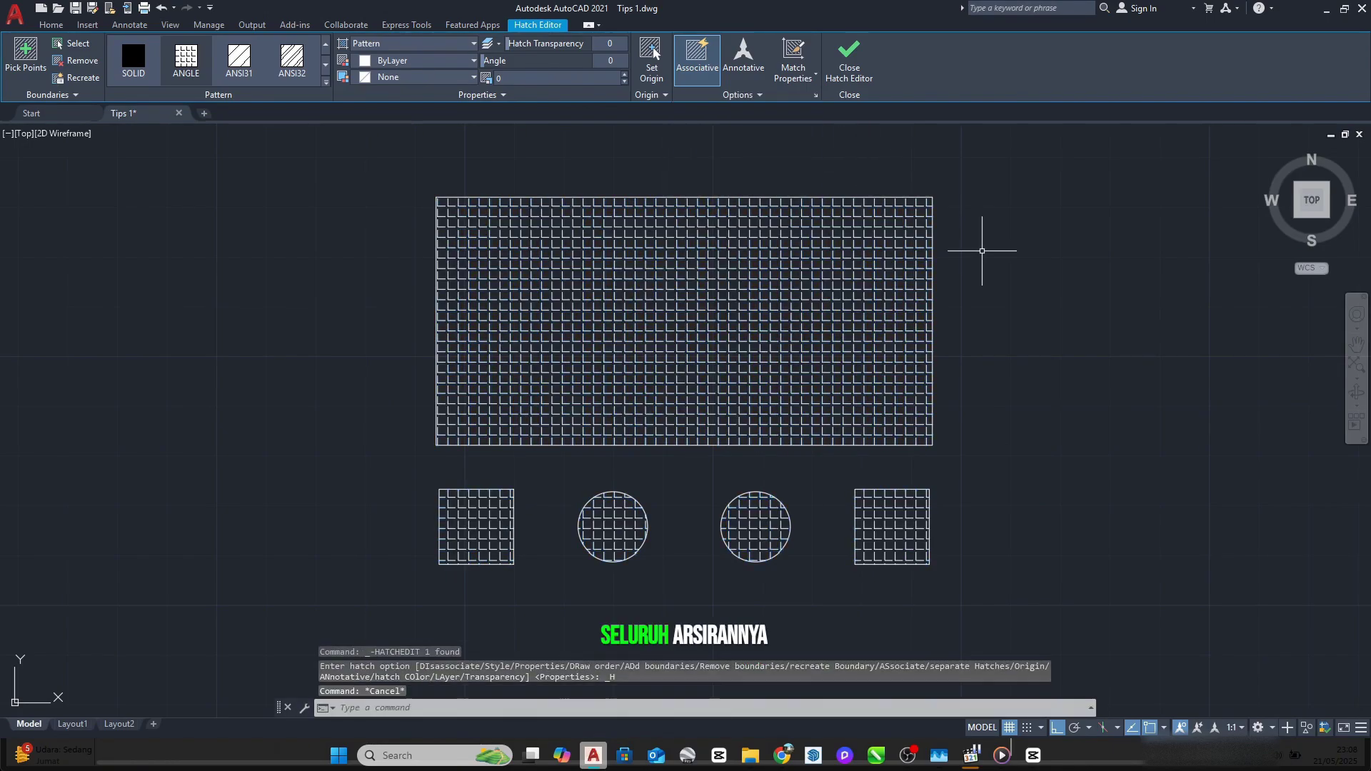
Step: Select the hatches of the rectangle, both squares and both circles one by one to check that they are separate
left_click(872, 307)
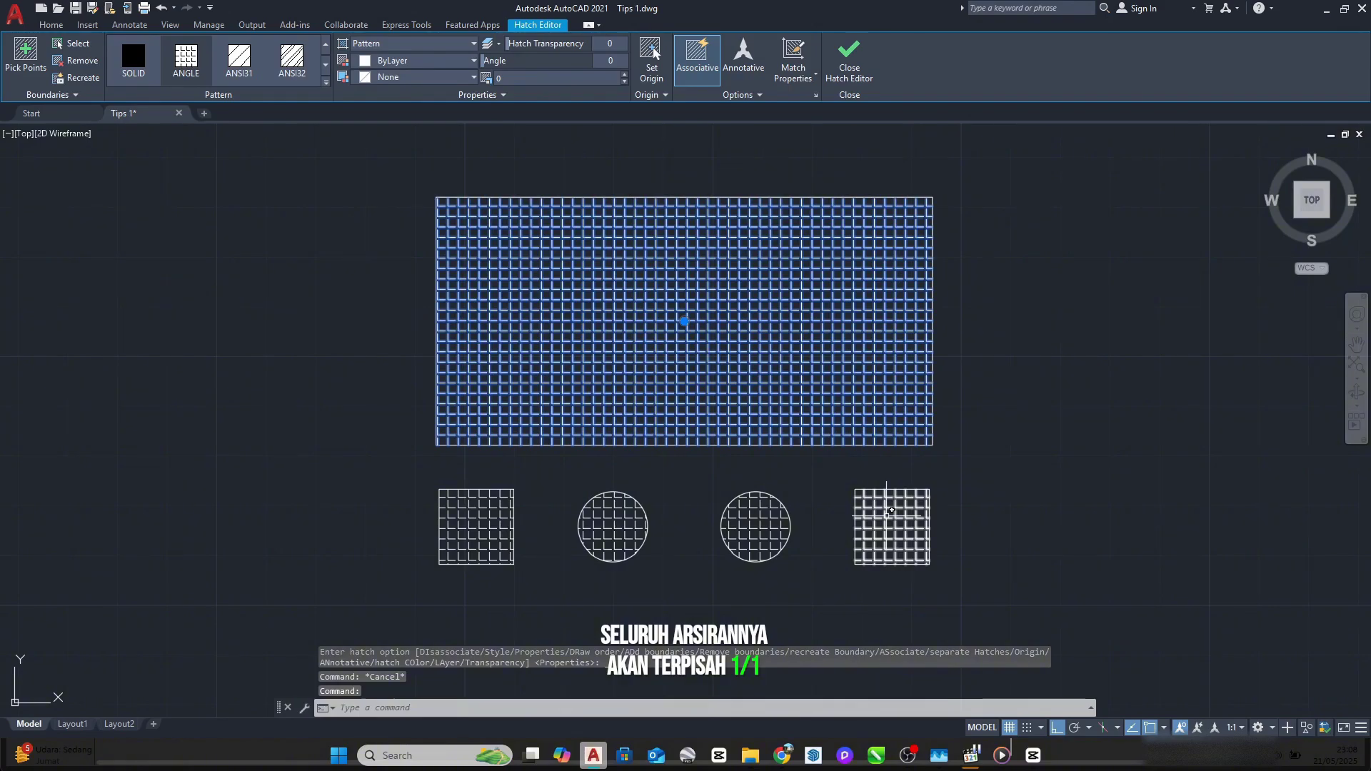
left_click(891, 512)
left_click(753, 528)
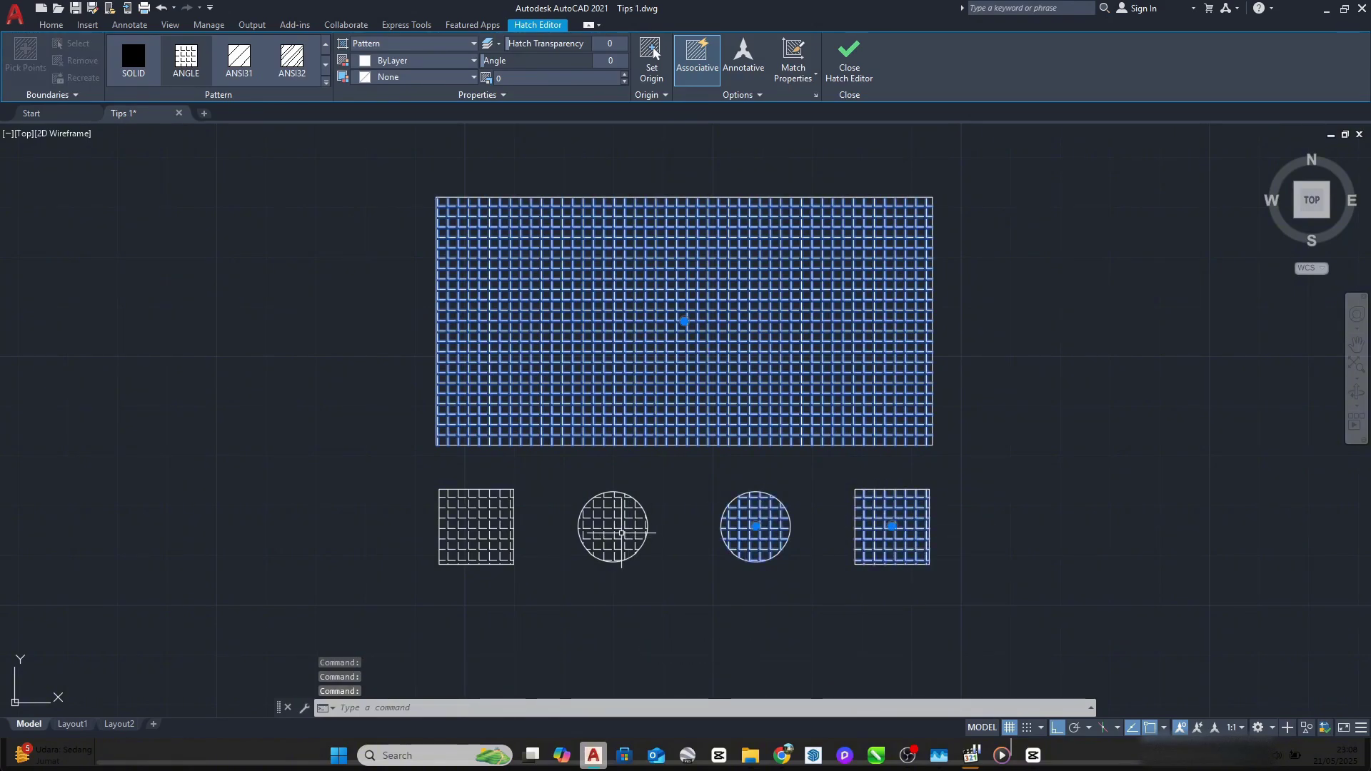
left_click(622, 533)
left_click(508, 525)
key("Escape")
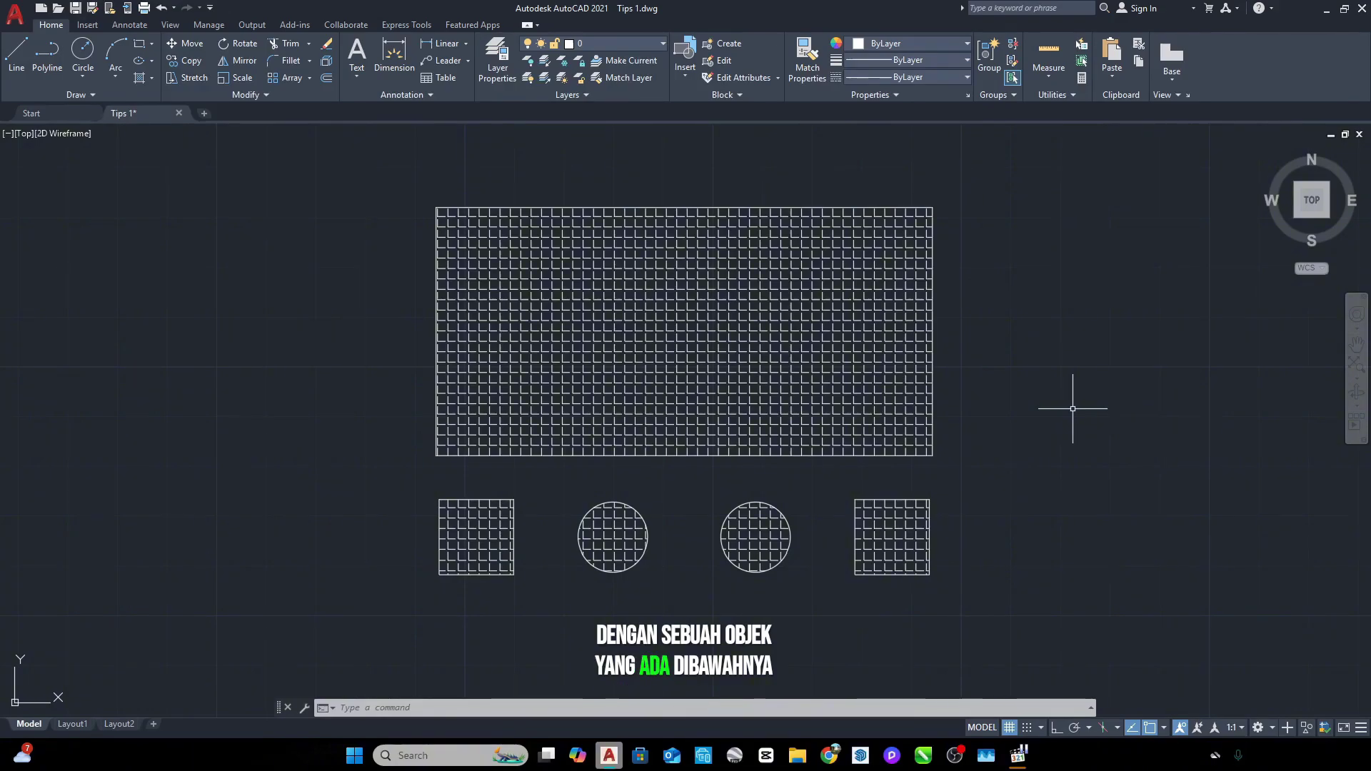
Step: Draw a nearly square rectangle about 24 units high in the empty space to the right of the large hatched rectangle
type("REC")
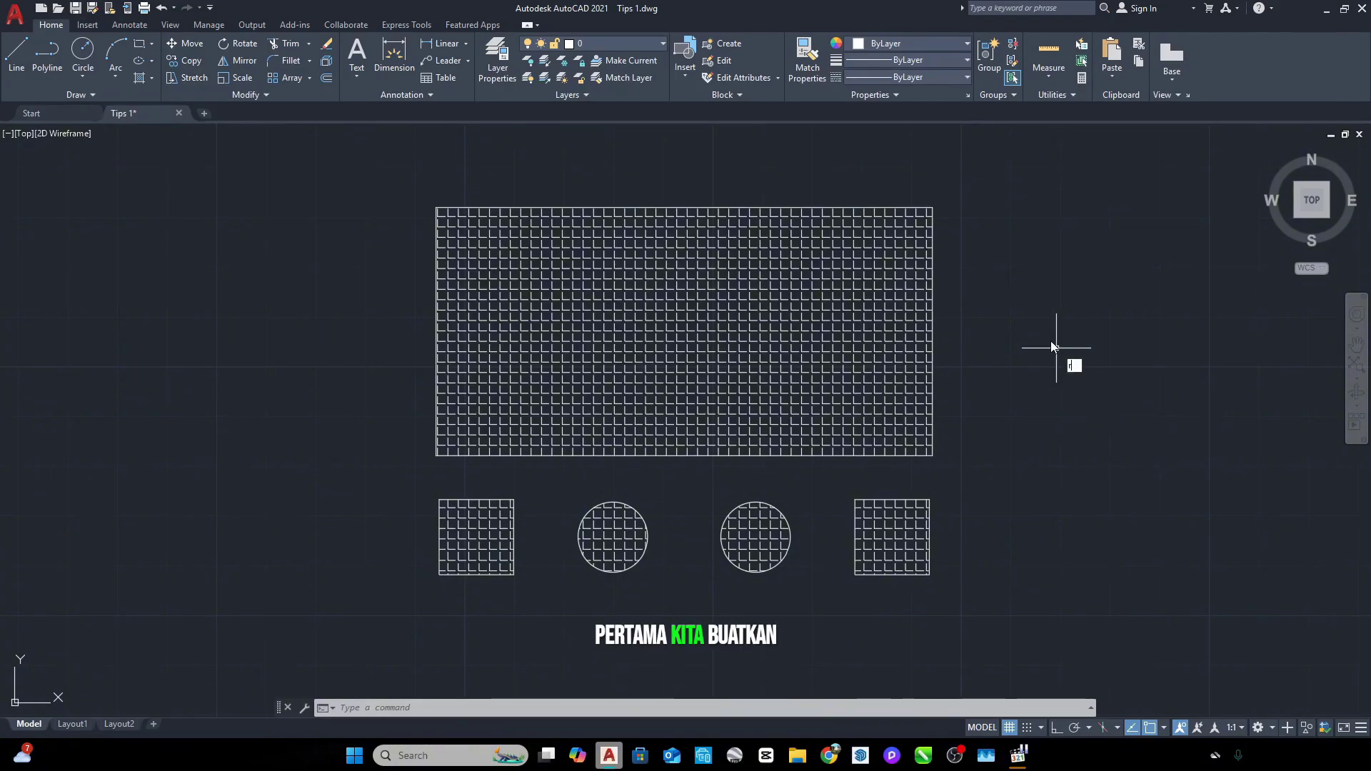
key("Return")
left_click(1009, 294)
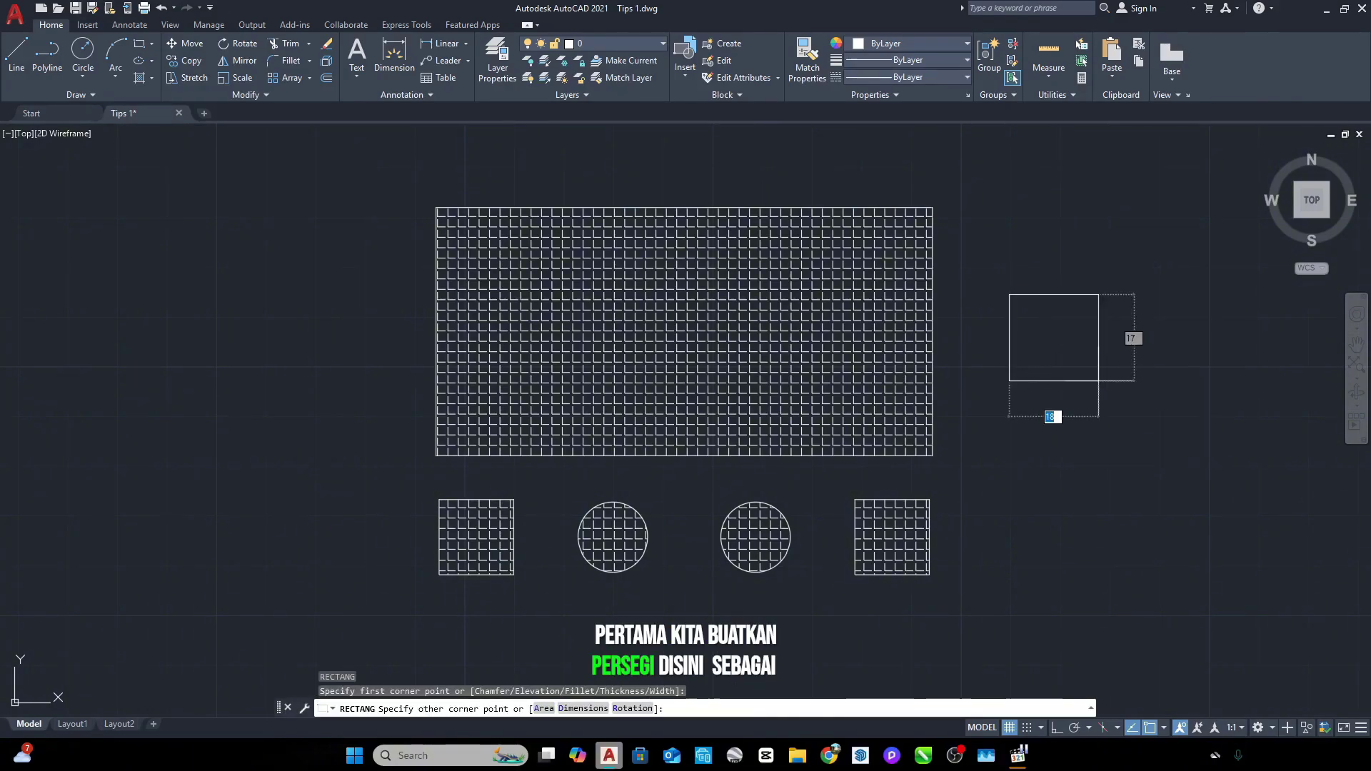
left_click(1132, 415)
left_click(1131, 386)
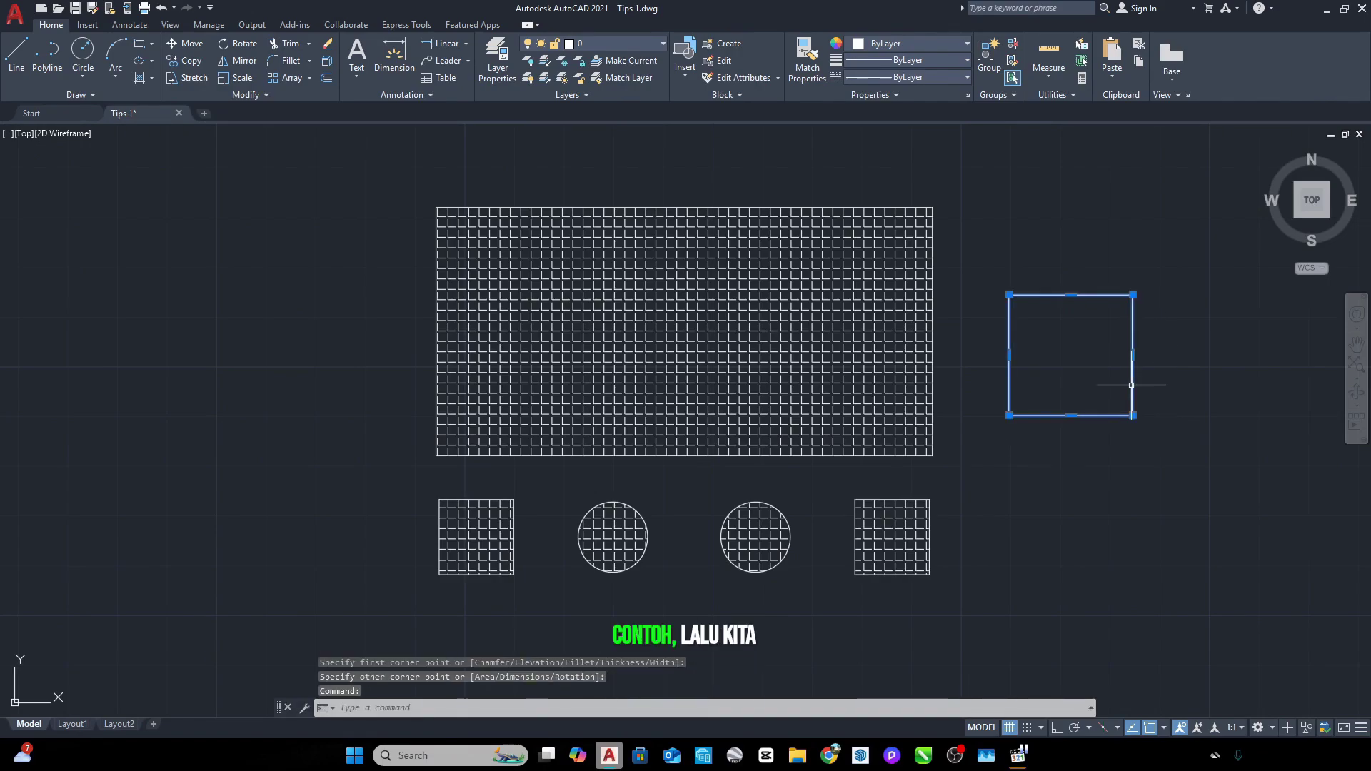
key("Escape")
Step: Create a wipeout over the new square by tracing its four corners
type("WIPEOUT")
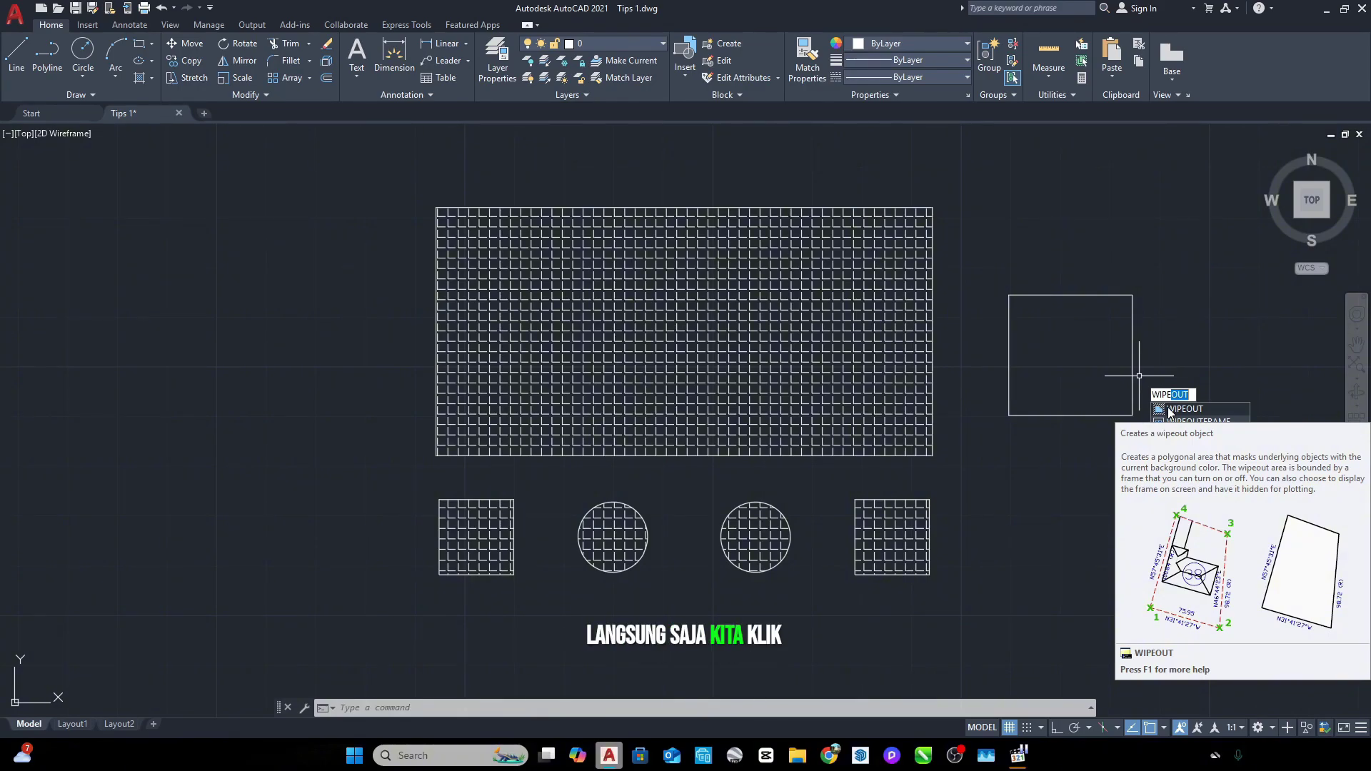
left_click(1170, 410)
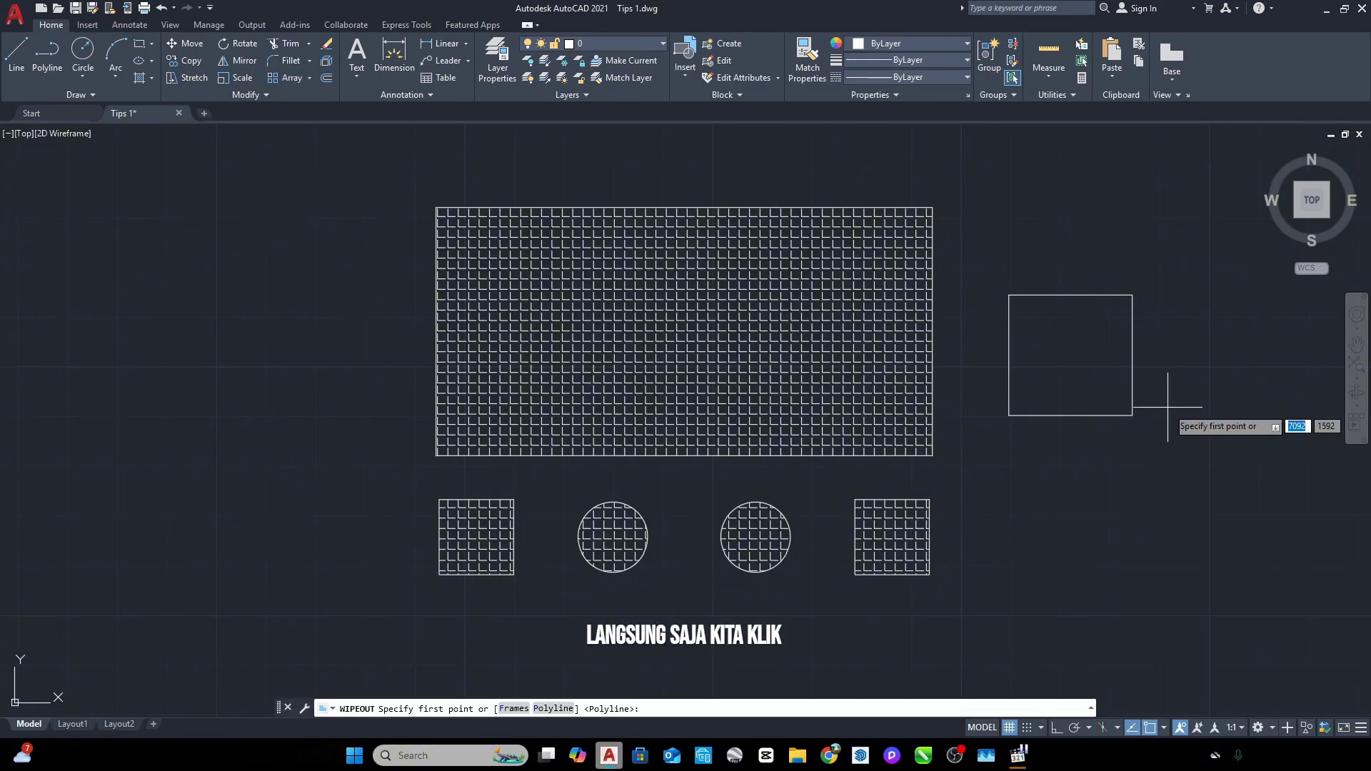
left_click(1009, 295)
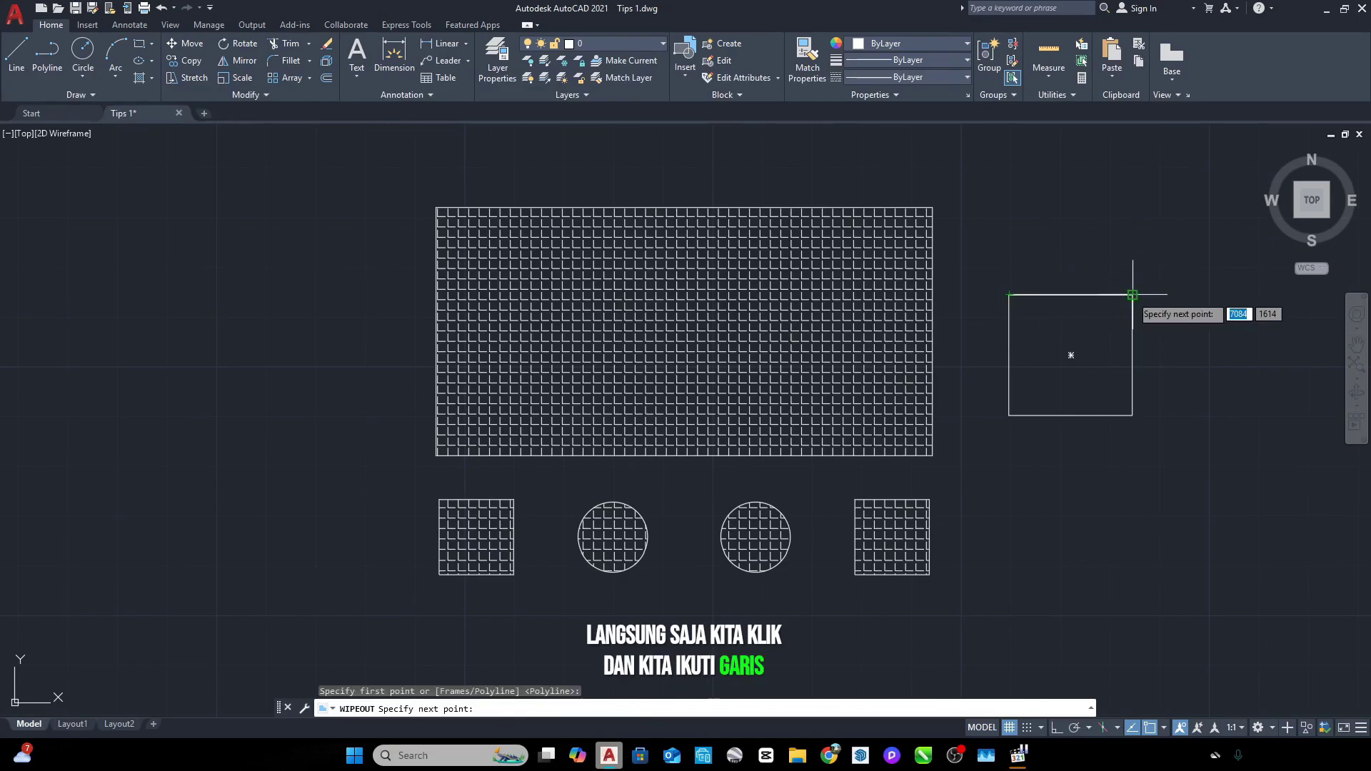
left_click(1133, 415)
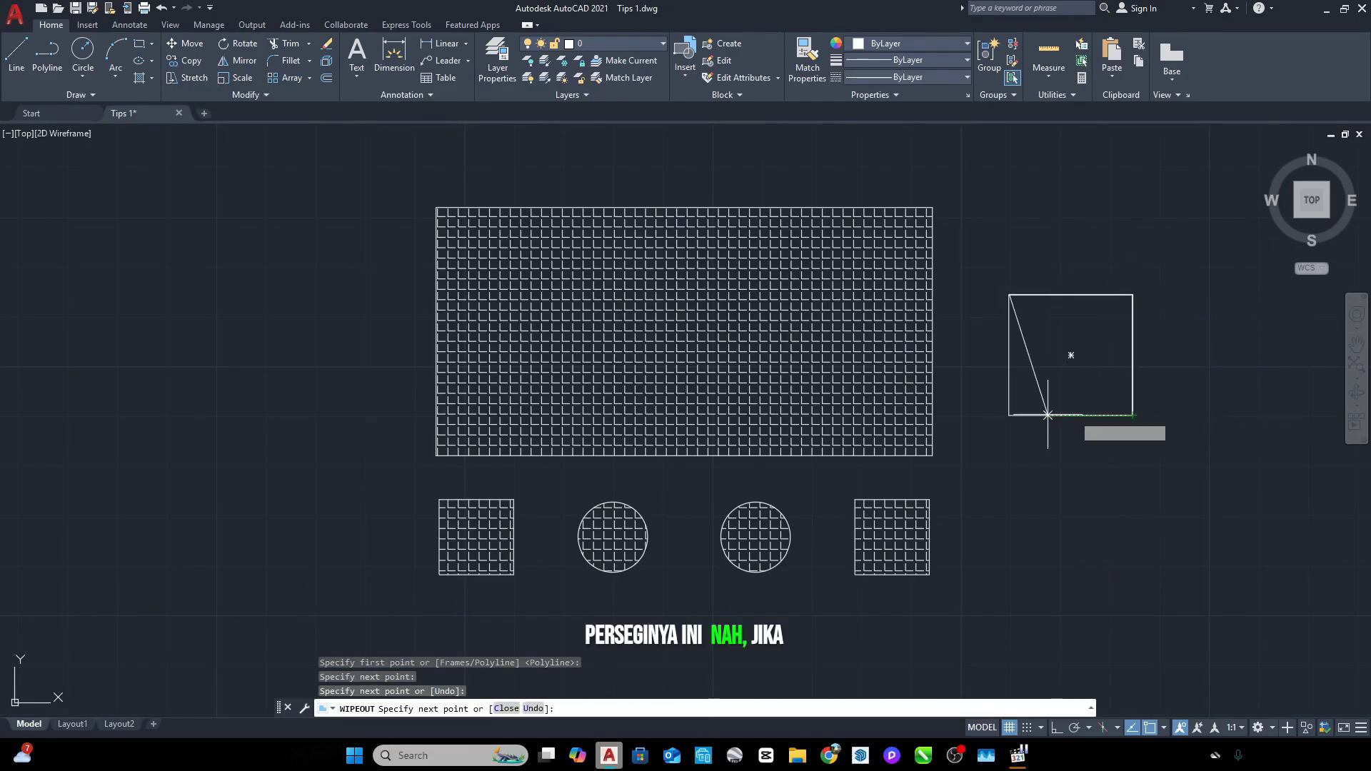
left_click(1009, 415)
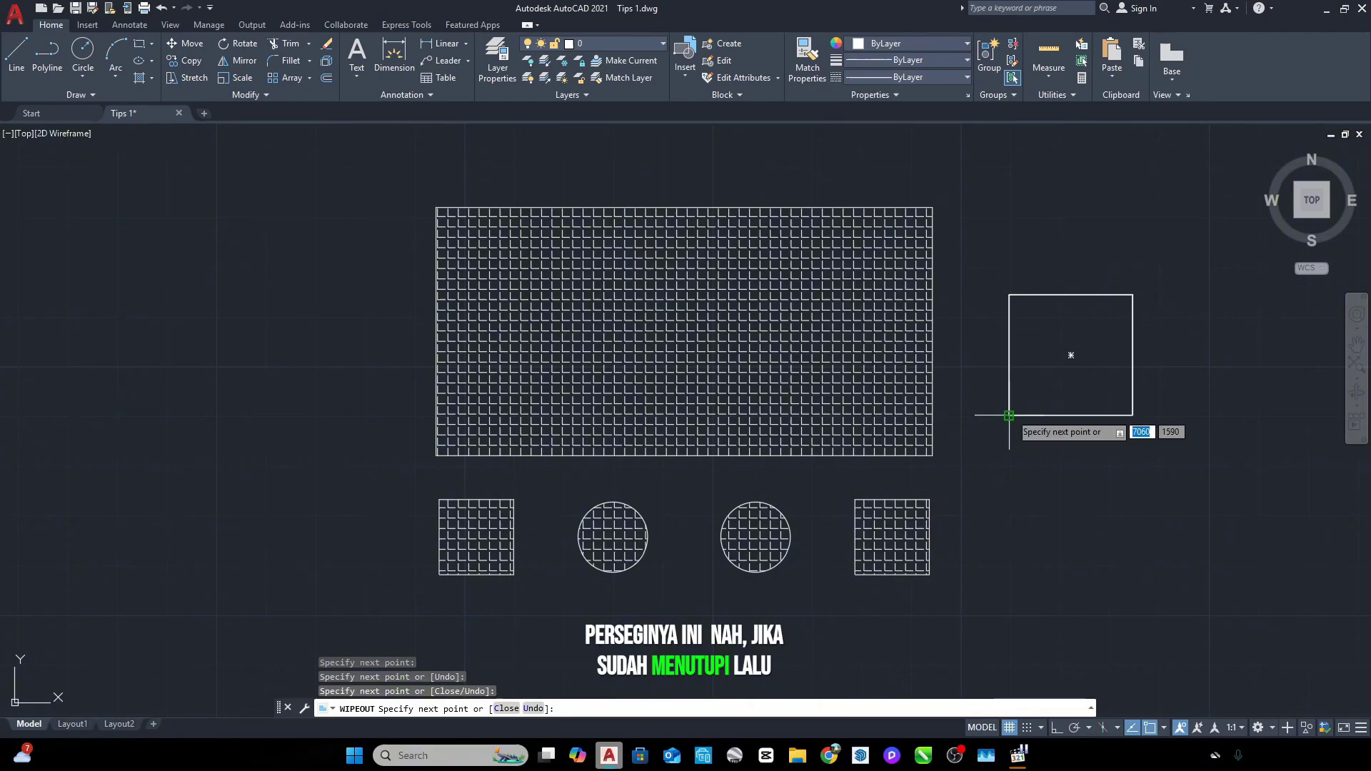
key("Return")
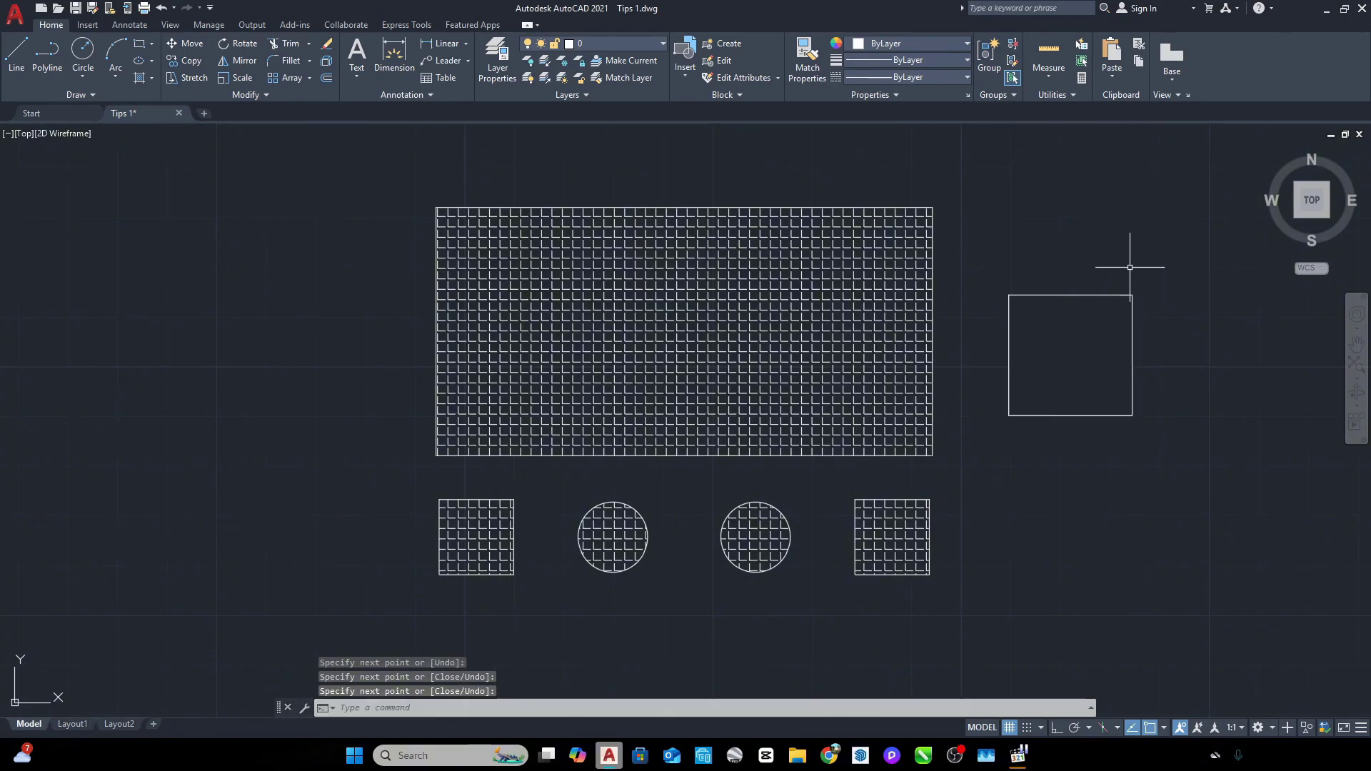
Step: Move the square together with its wipeout onto the right half of the large hatched rectangle
left_click(1188, 243)
left_click(973, 439)
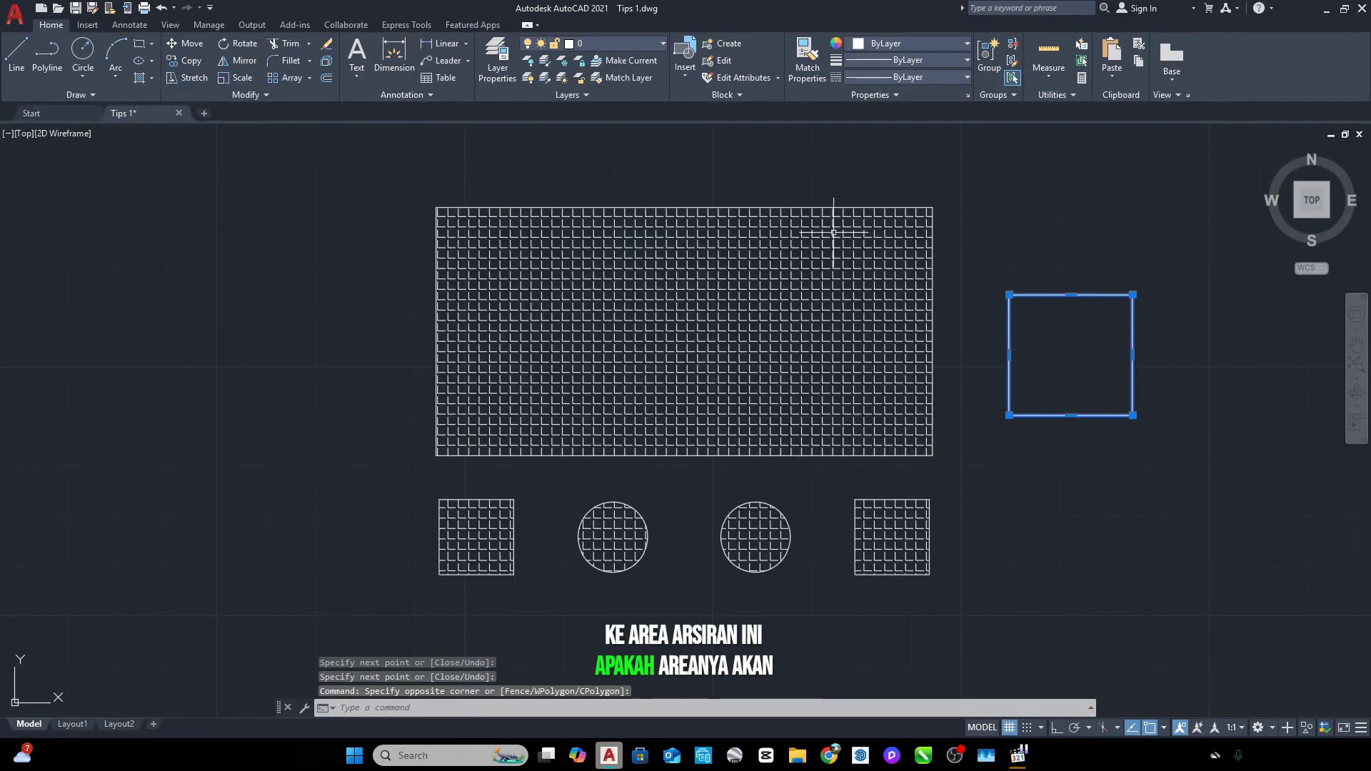
type("M")
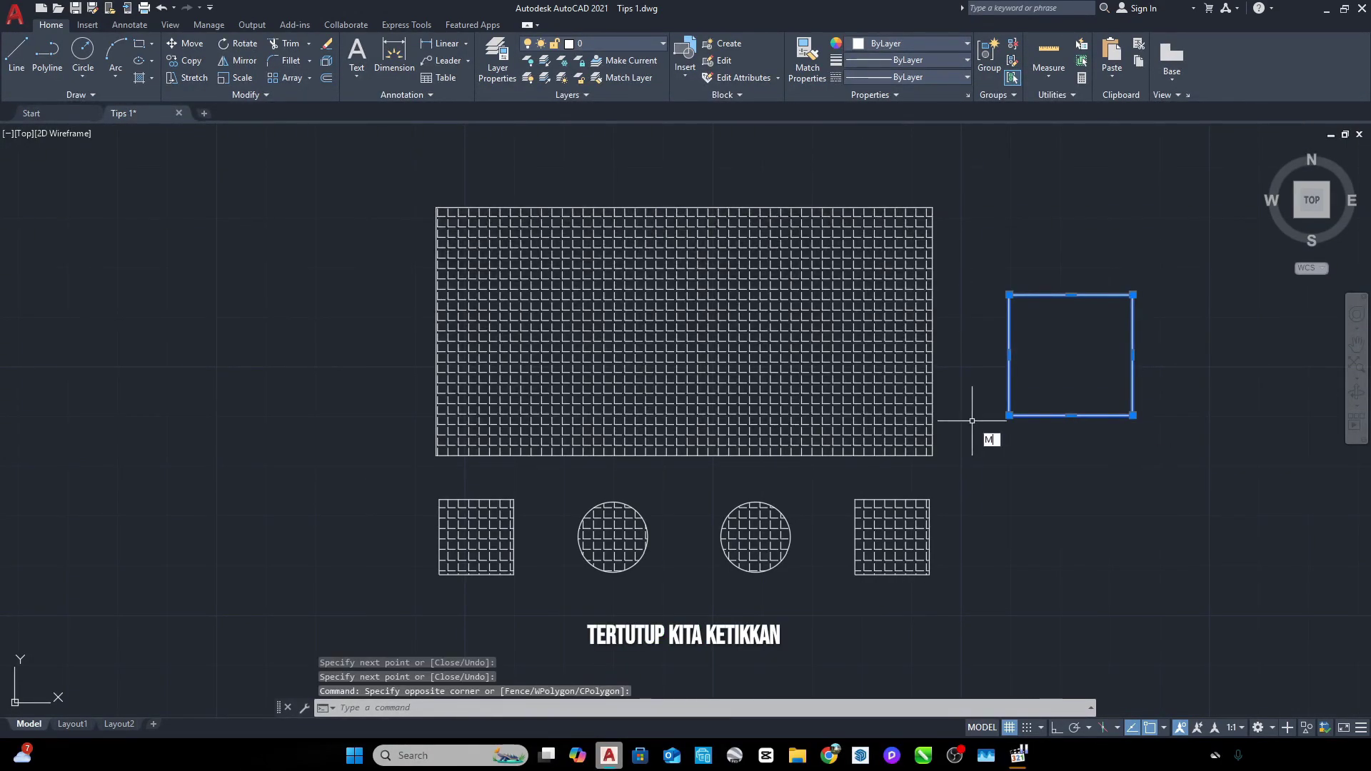
key("Return")
left_click(1064, 369)
left_click(809, 364)
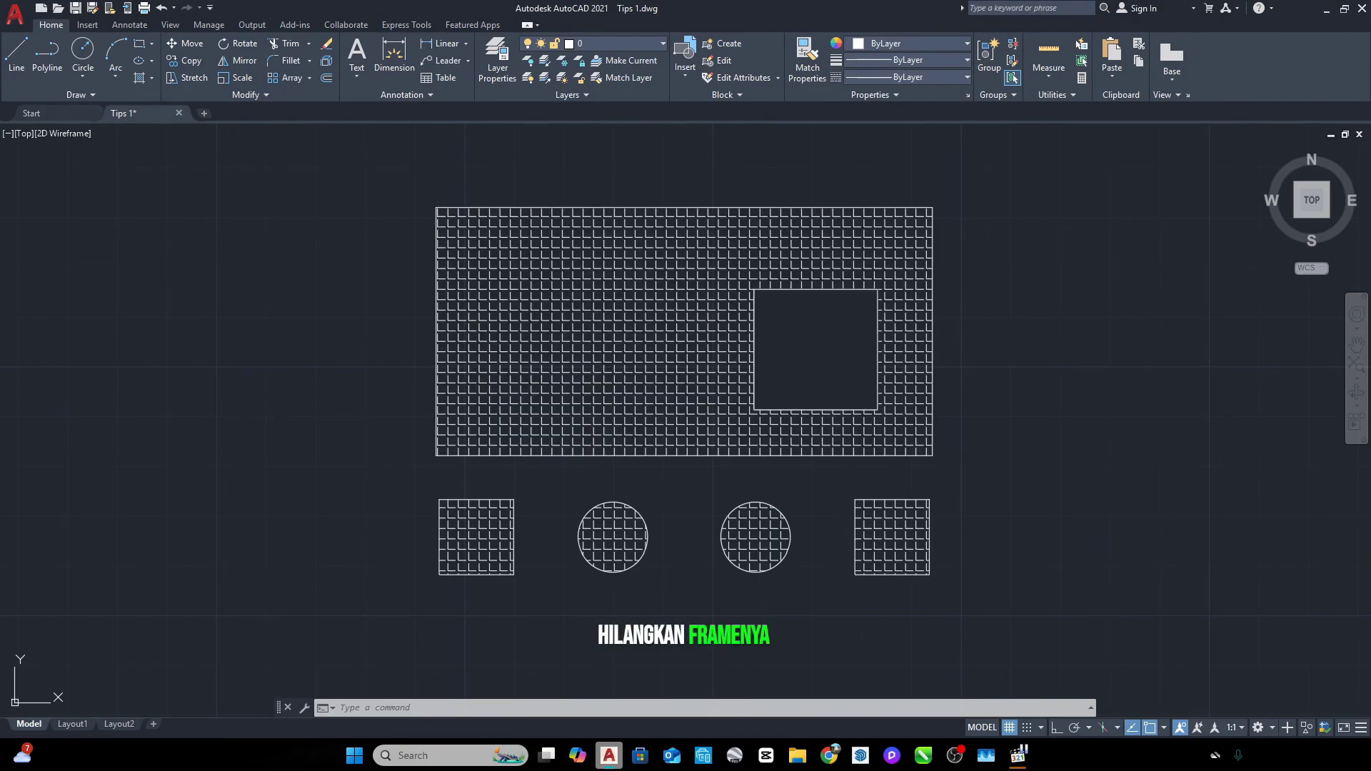
Step: Hide the wipeout's frame by setting WIPEOUTFRAME to 0
left_click(877, 328)
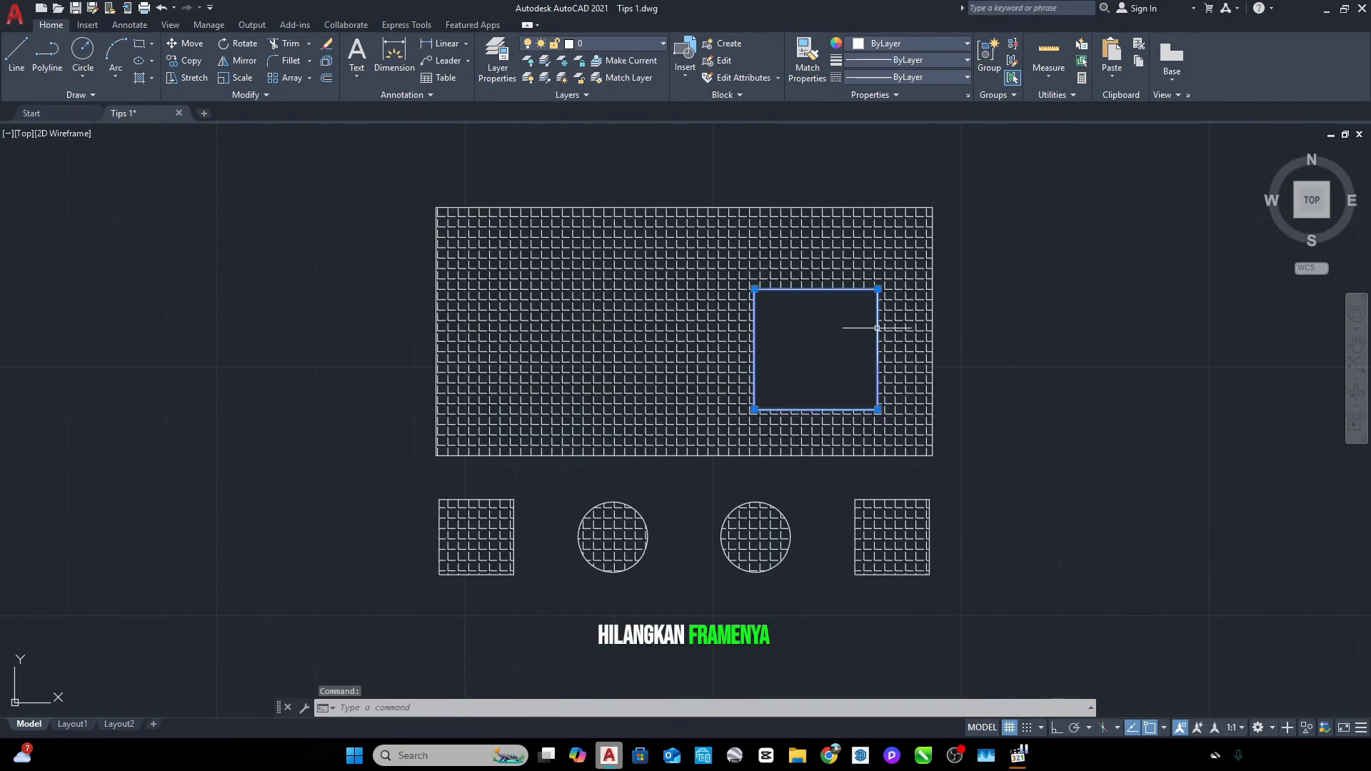
type("WIPEOUT")
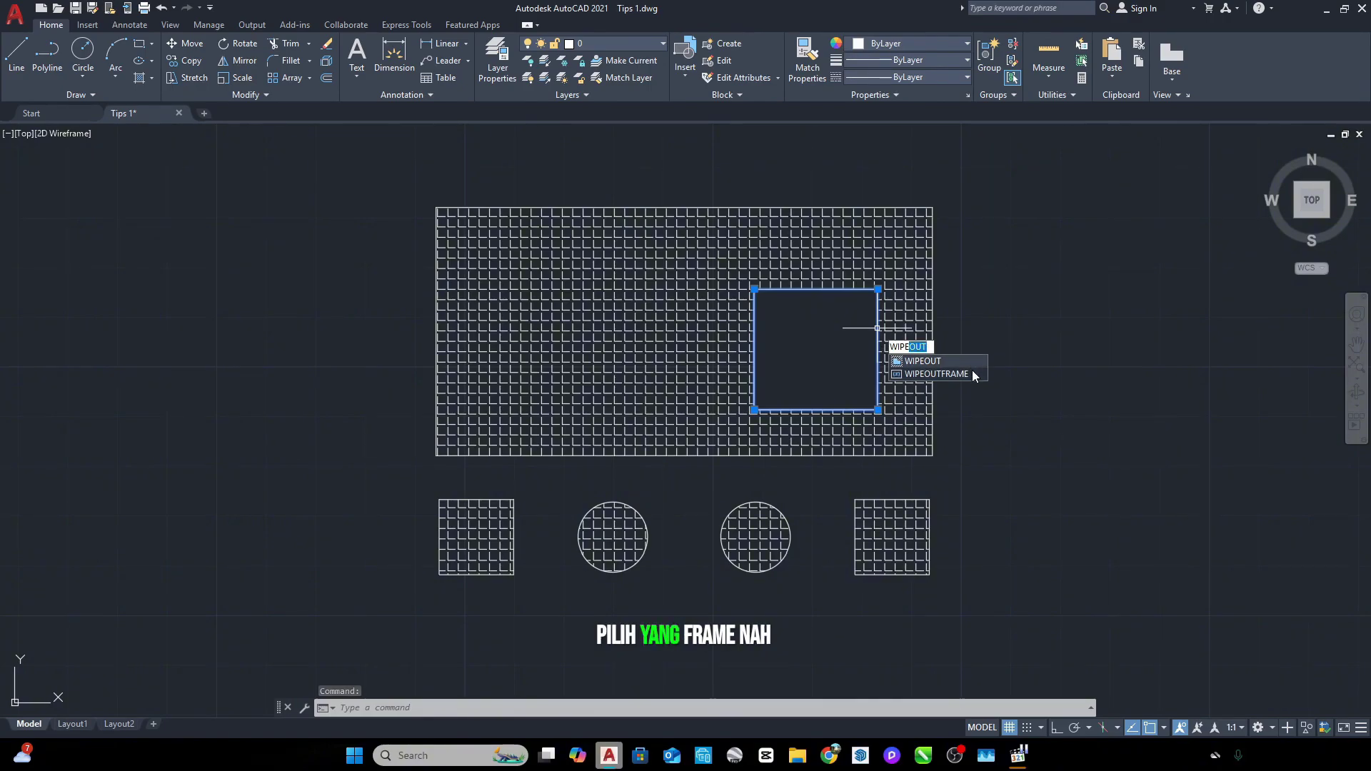
left_click(936, 374)
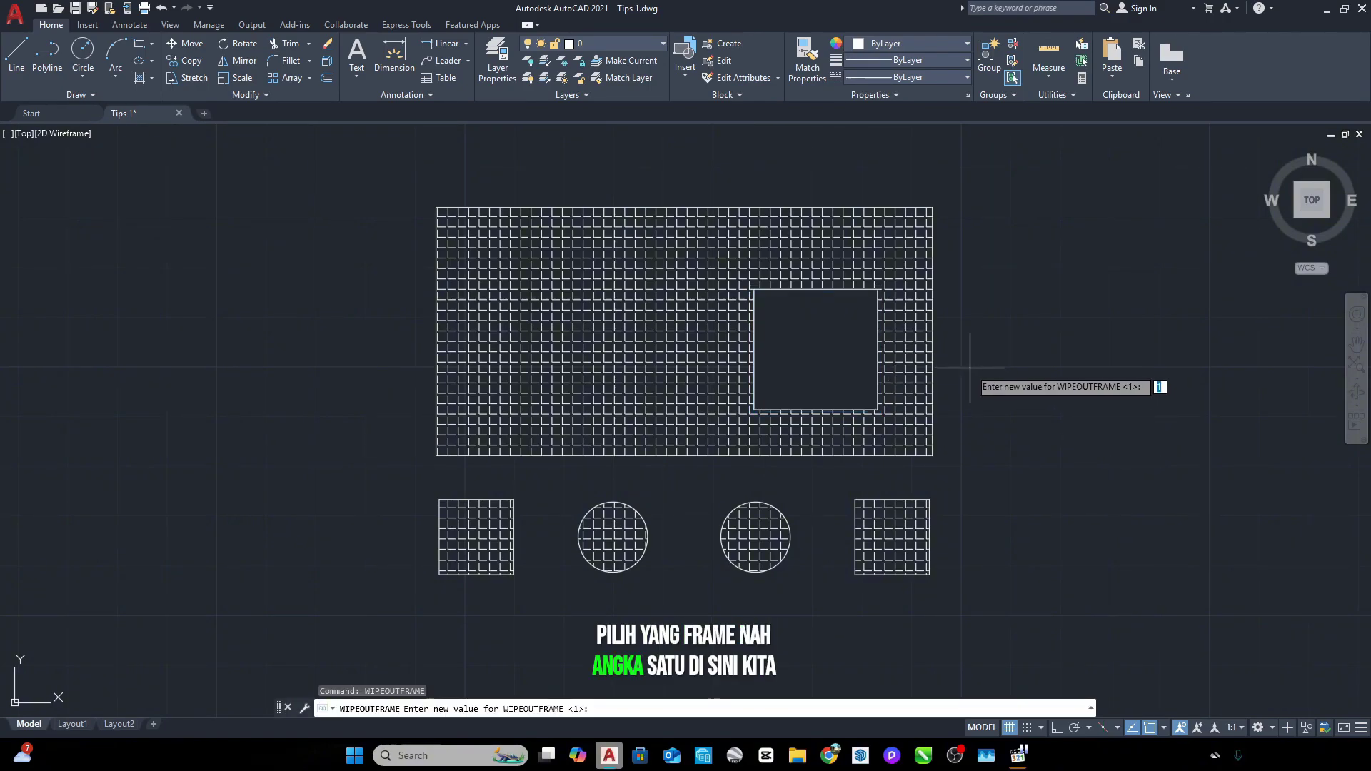
type("0")
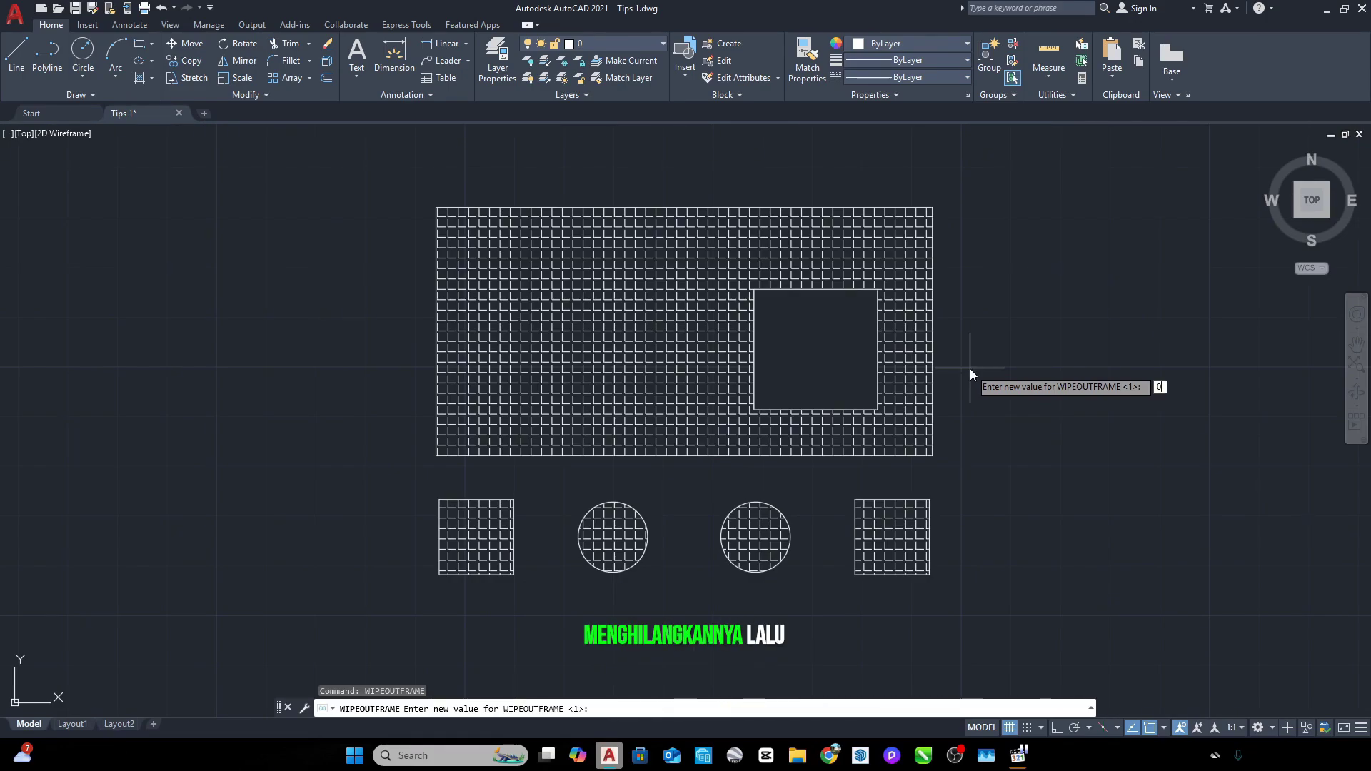
key("Return")
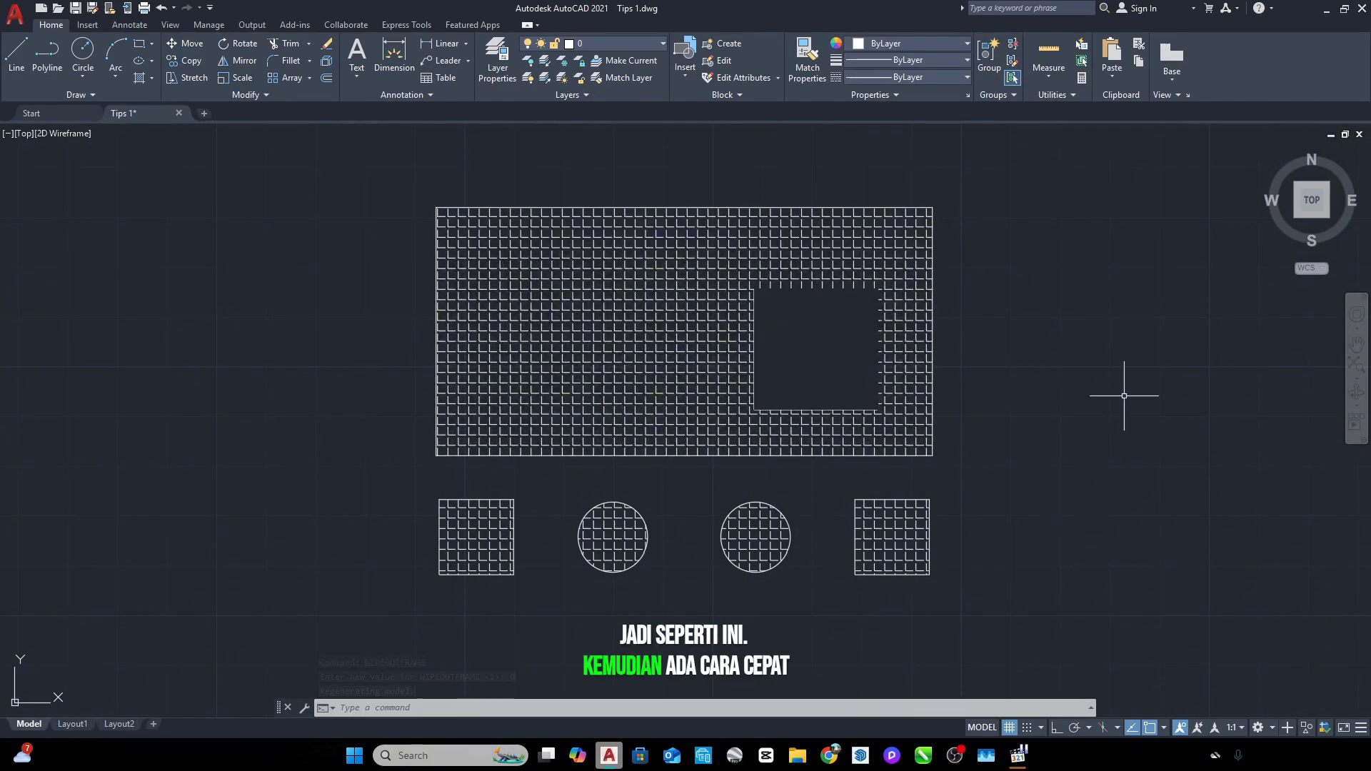
Step: Undo the wipeout frame change and the square's move onto the hatch
key("ctrl+z")
key("ctrl+z")
key("ctrl+z")
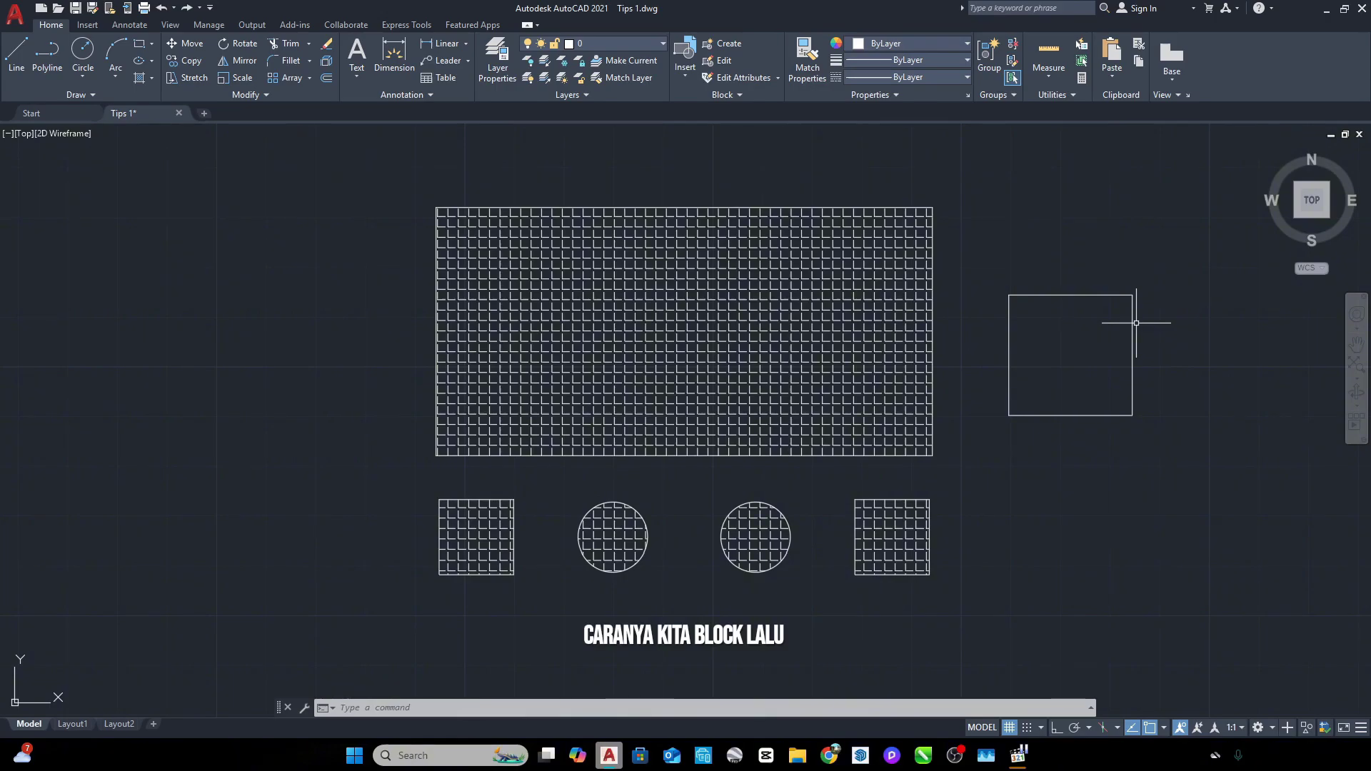
Step: Convert the standalone square polyline beside the large hatch into a wipeout, erasing the source polyline
left_click_drag(1179, 261, 996, 463)
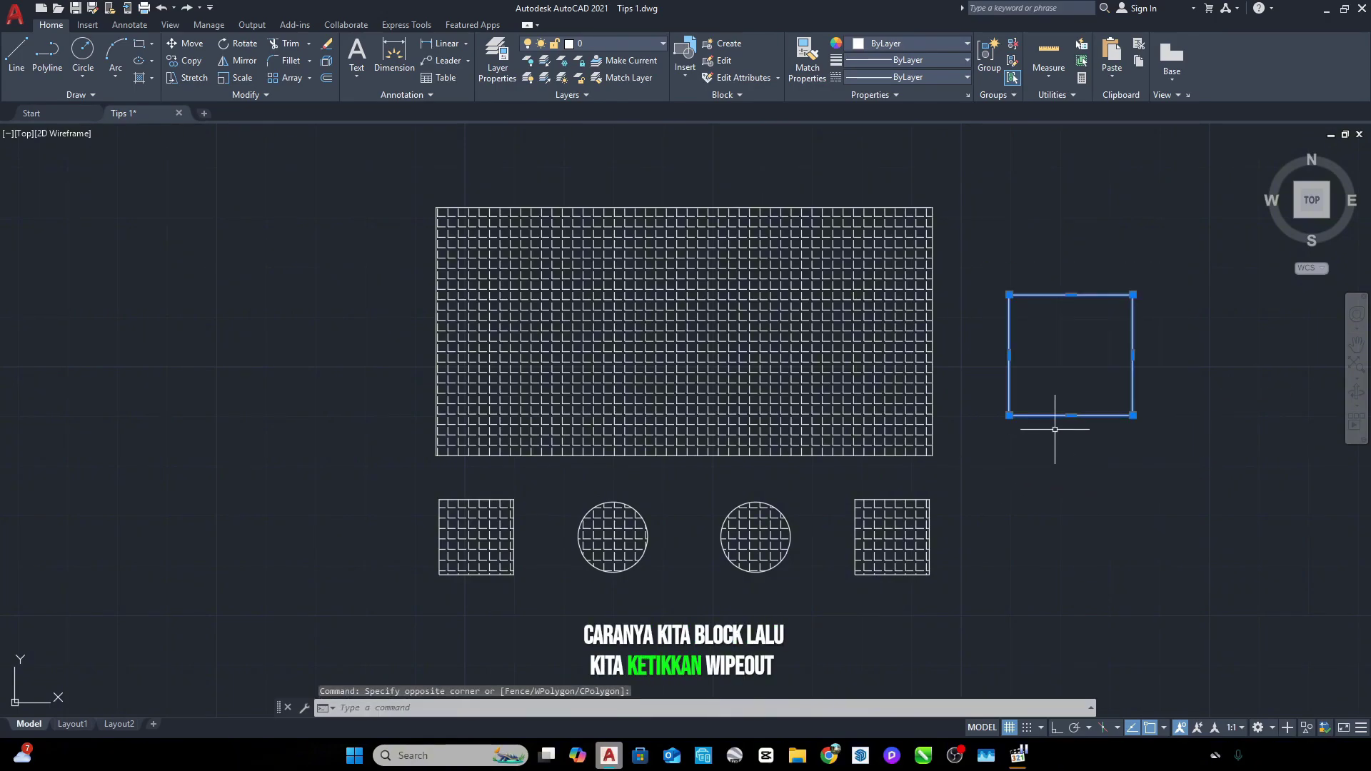
type("WIP")
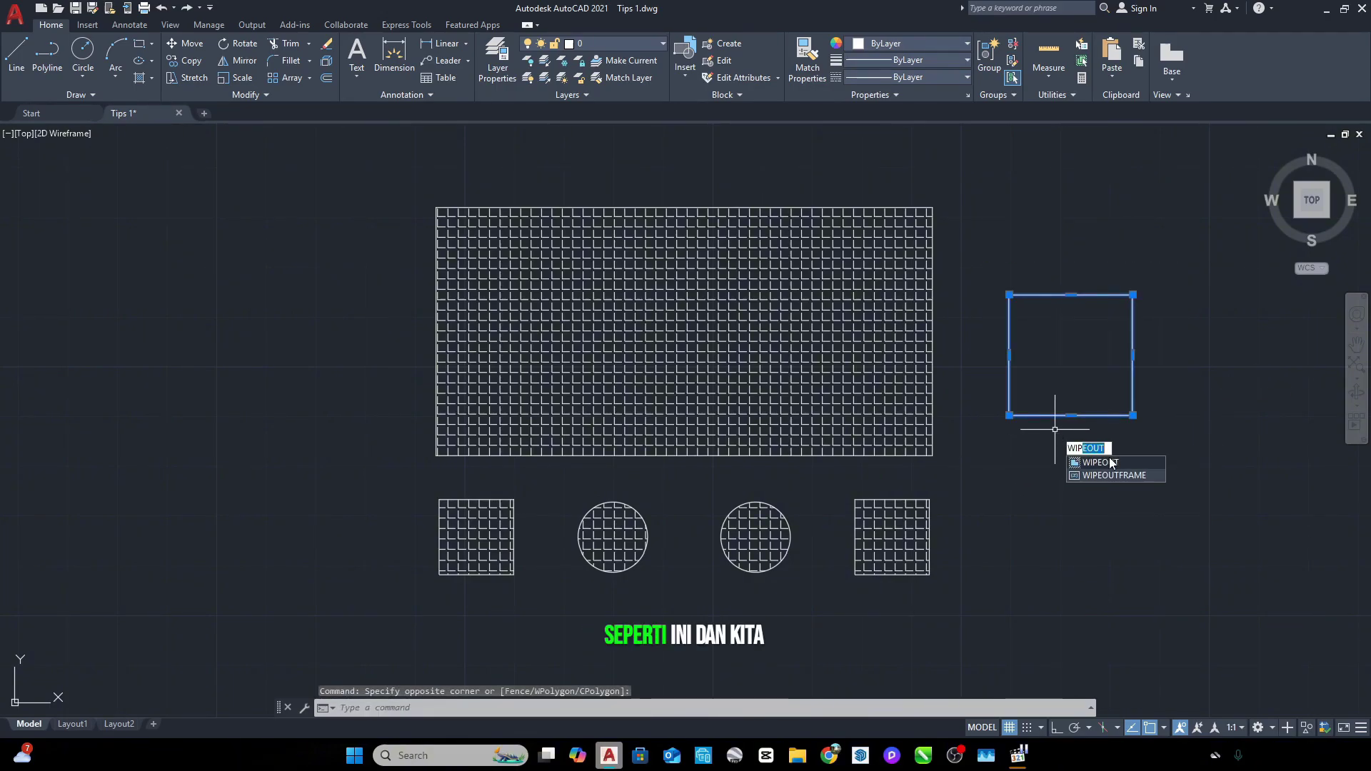
left_click(1111, 463)
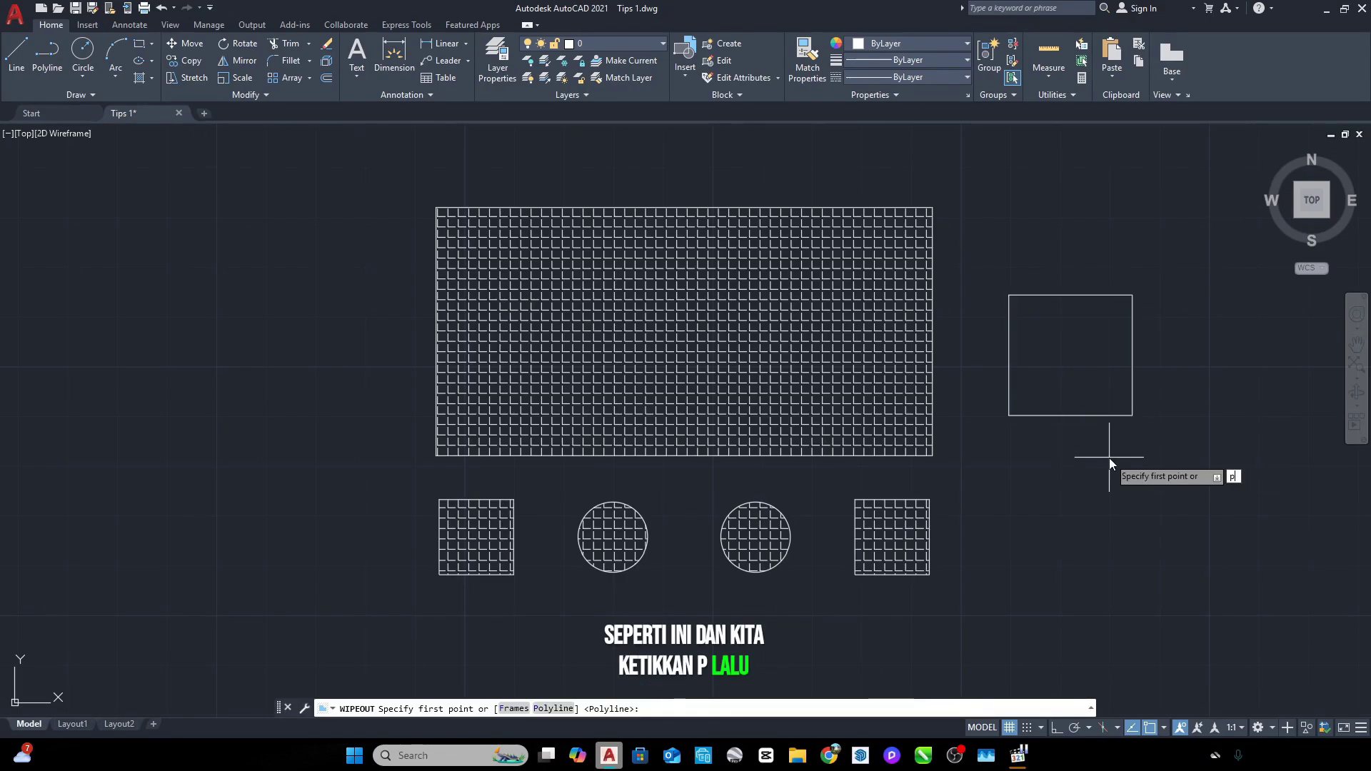
key("Return")
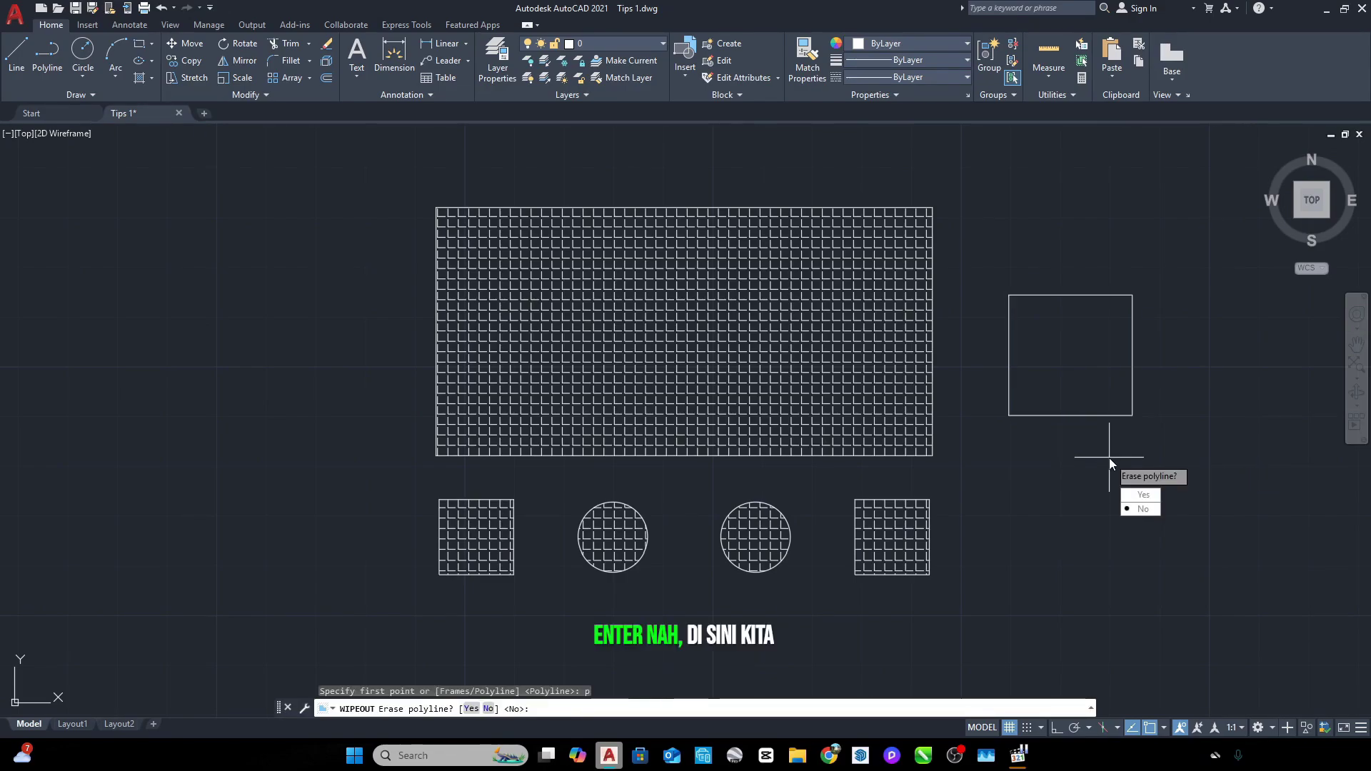
left_click(1145, 496)
Step: Move the square wipeout by its center onto the right half of the large hatched rectangle
left_click(1154, 270)
left_click(975, 464)
type("M")
key("Return")
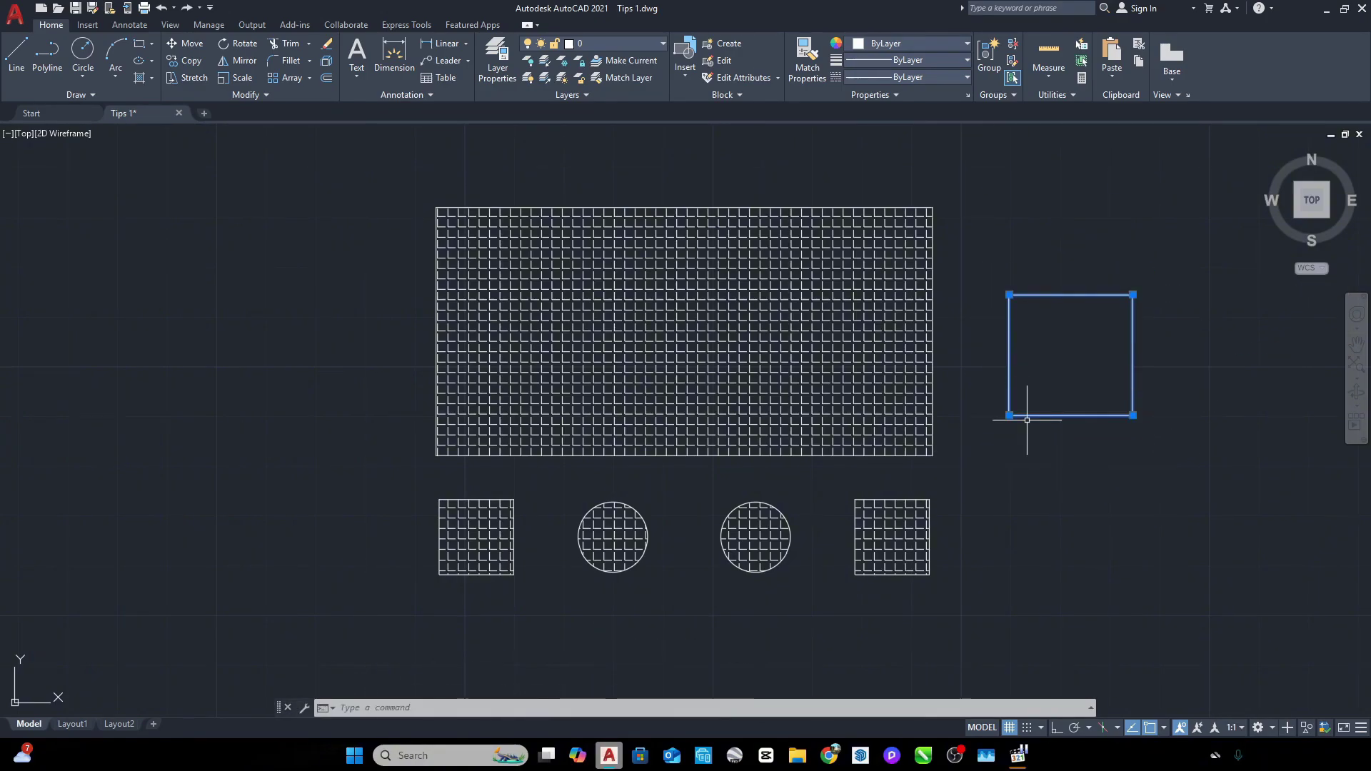
key("Return")
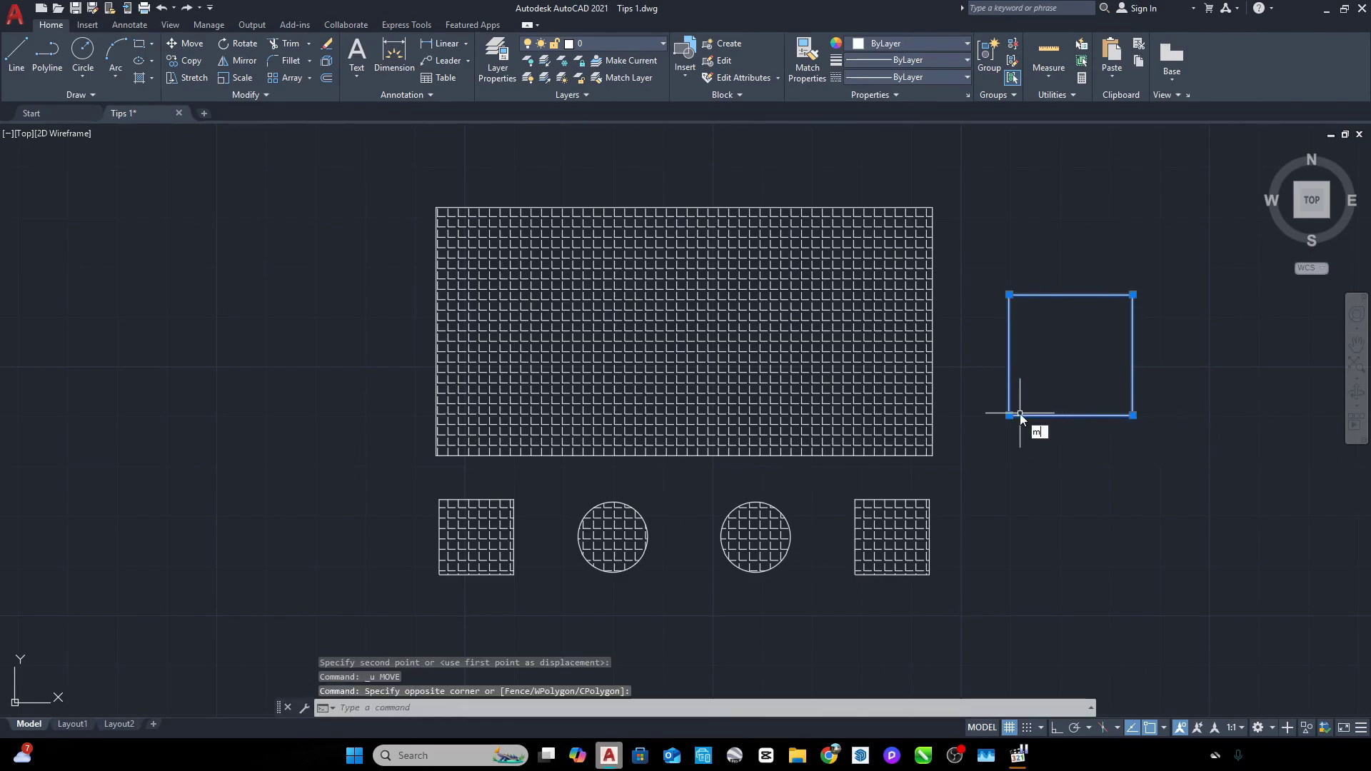
key("Return")
left_click(1071, 355)
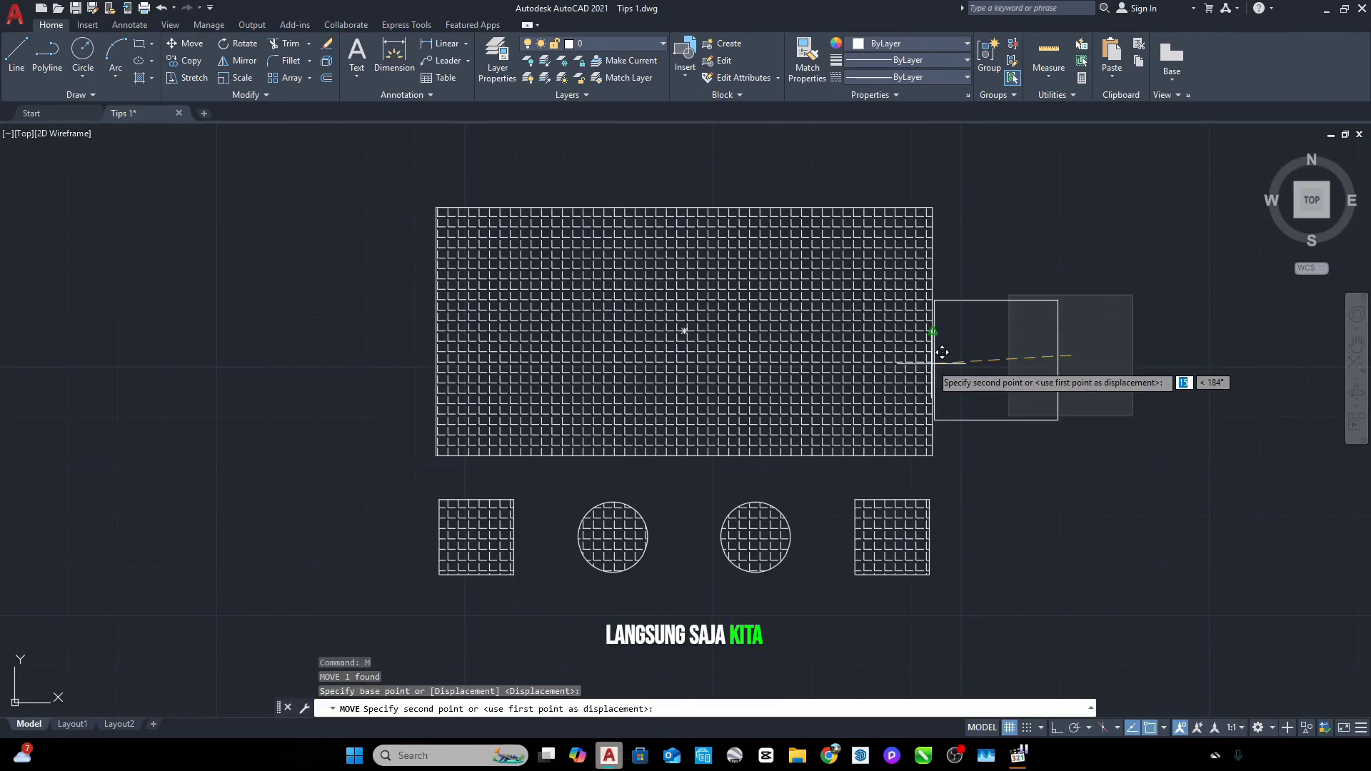
left_click(807, 353)
key("Escape")
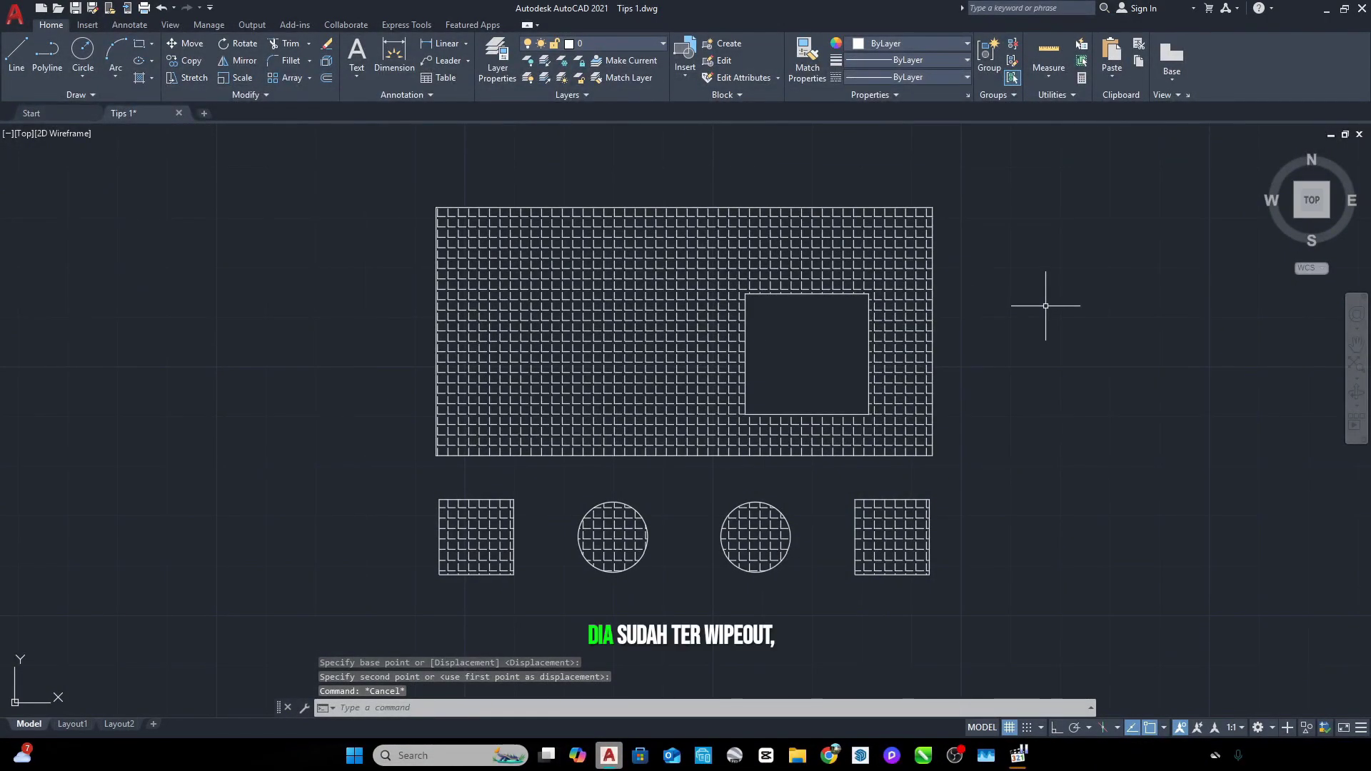
Step: Try hiding the wipeout's frame by setting WIPEOUTFRAME to 0, and undo the change
left_click(868, 334)
type("WIPEOUT")
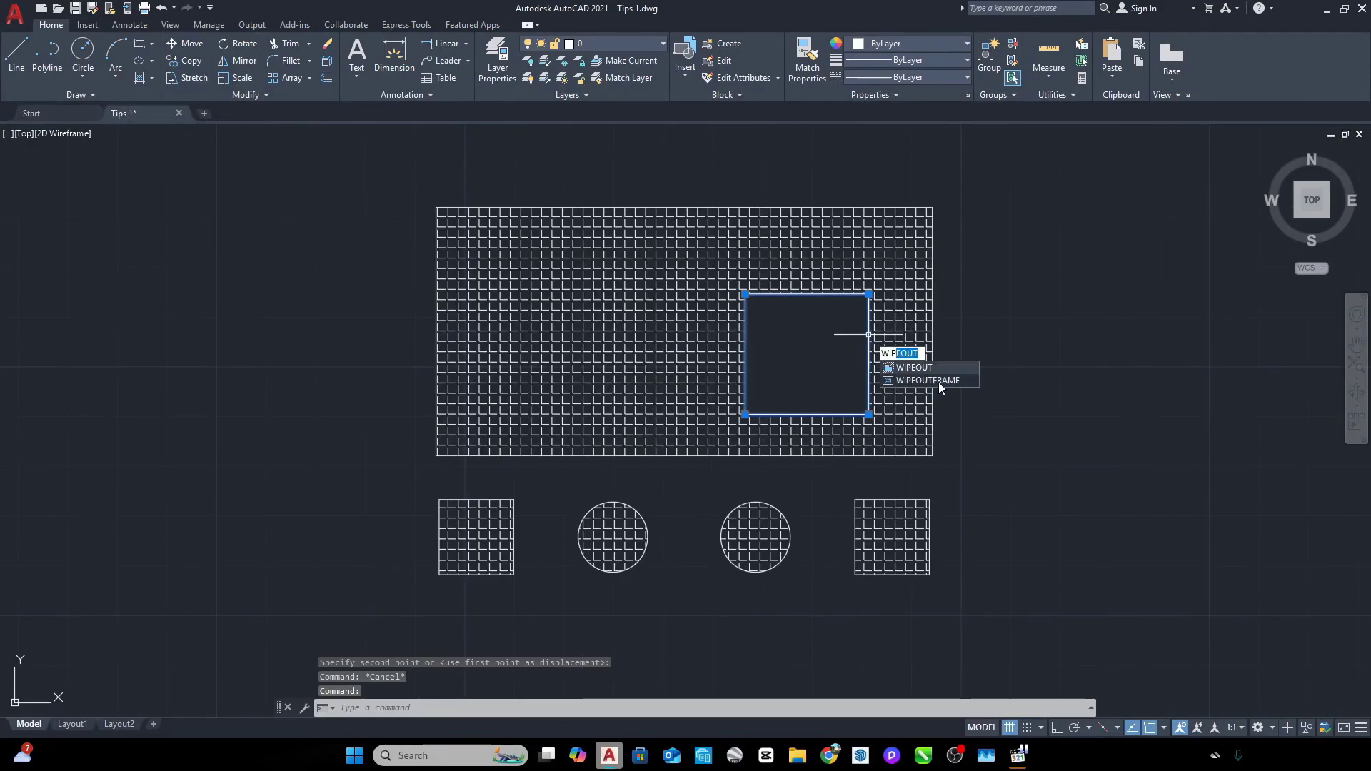
left_click(939, 380)
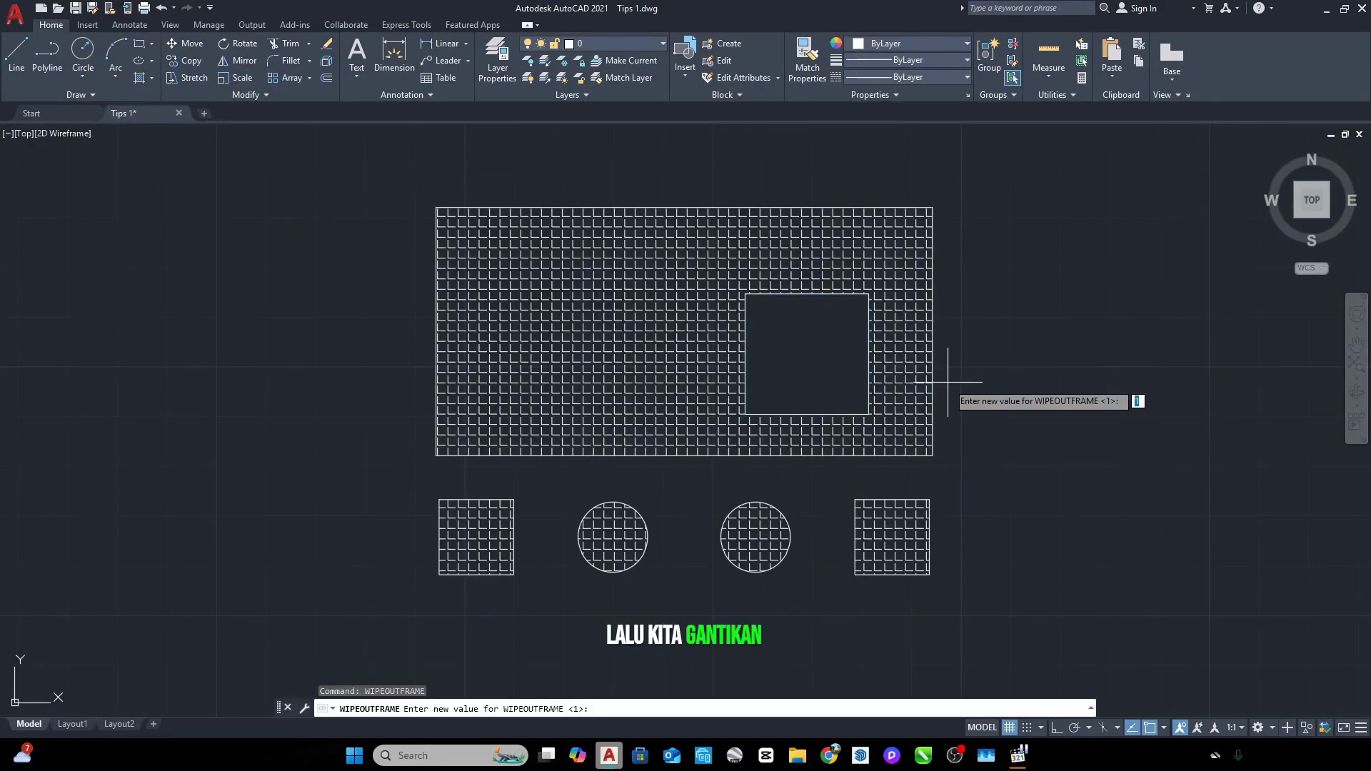
type("0")
key("Return")
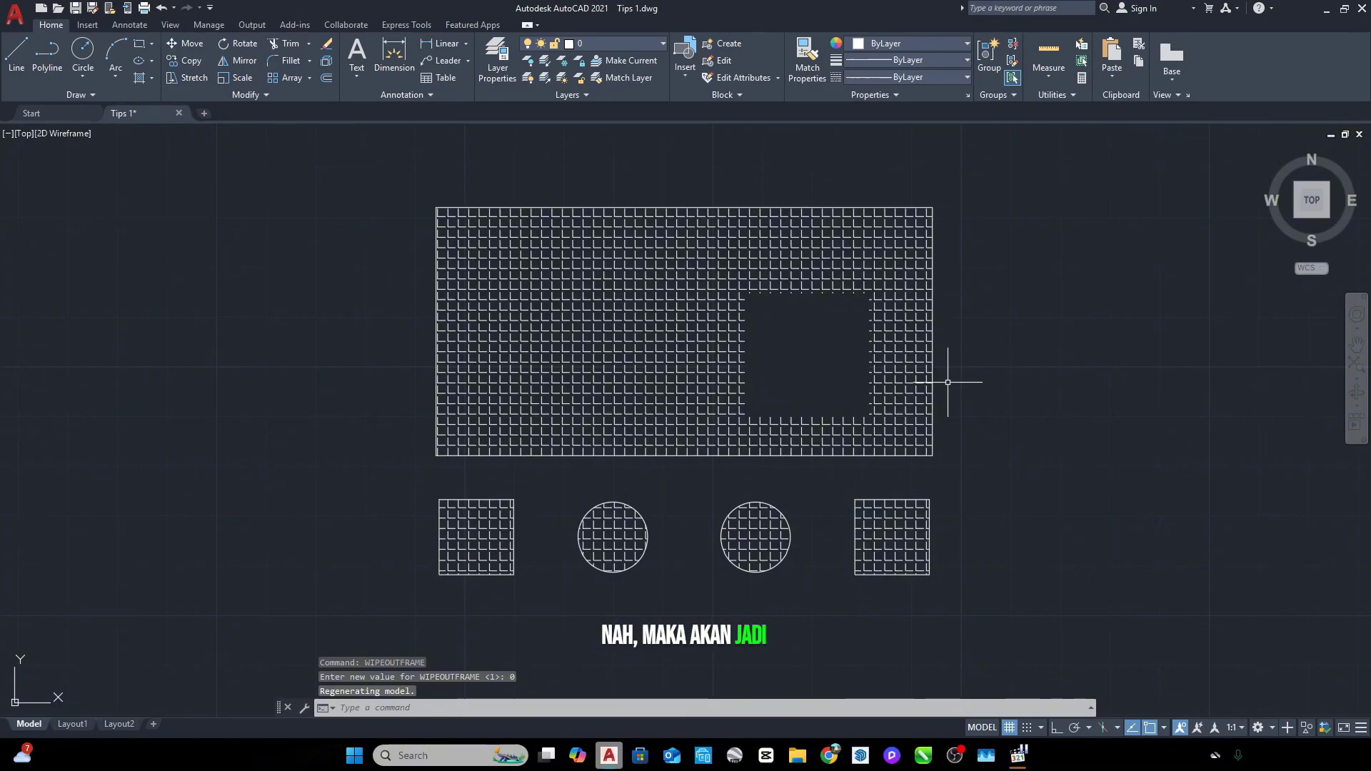
key("ctrl+z")
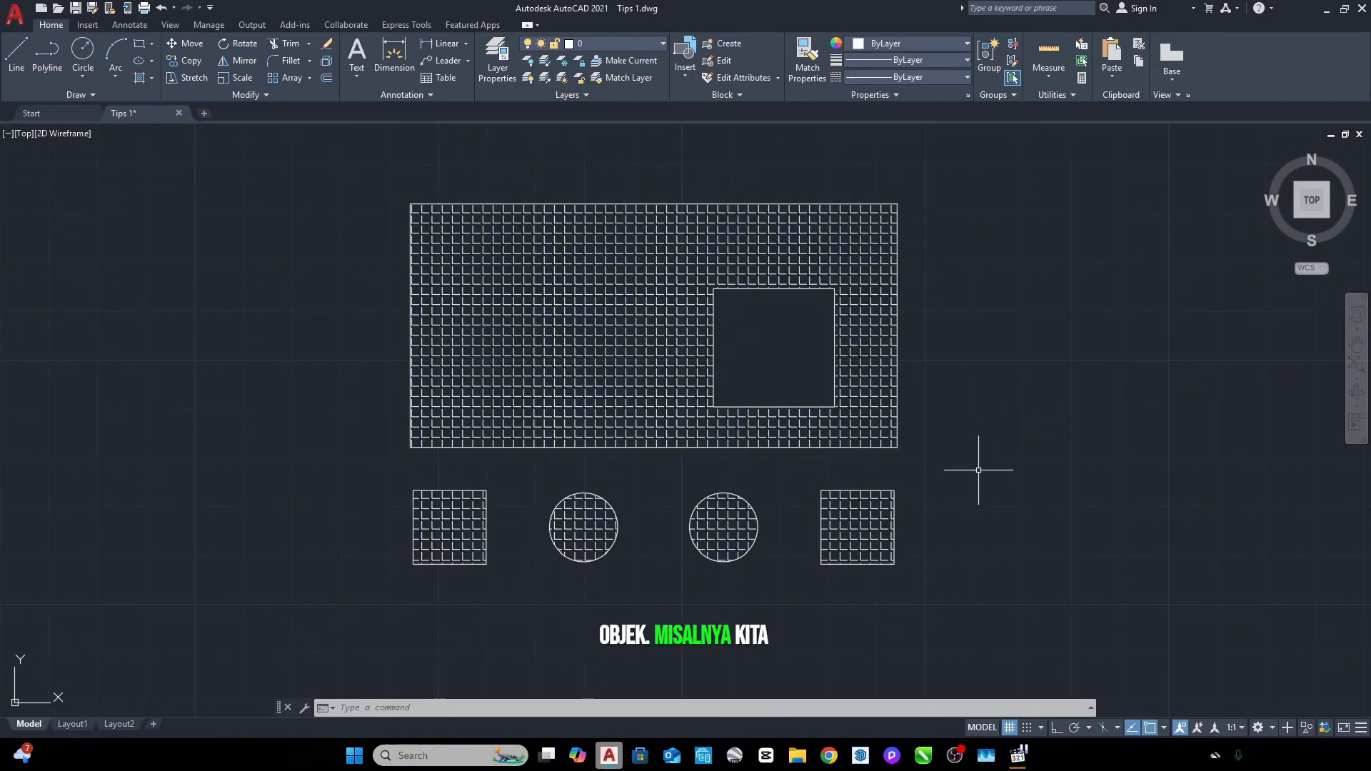
Step: Copy the row of four hatched shapes straight down as an array of 5 items, spaced about 24 units with Ortho on
middle_click_drag(974, 435, 973, 357)
left_click(986, 393)
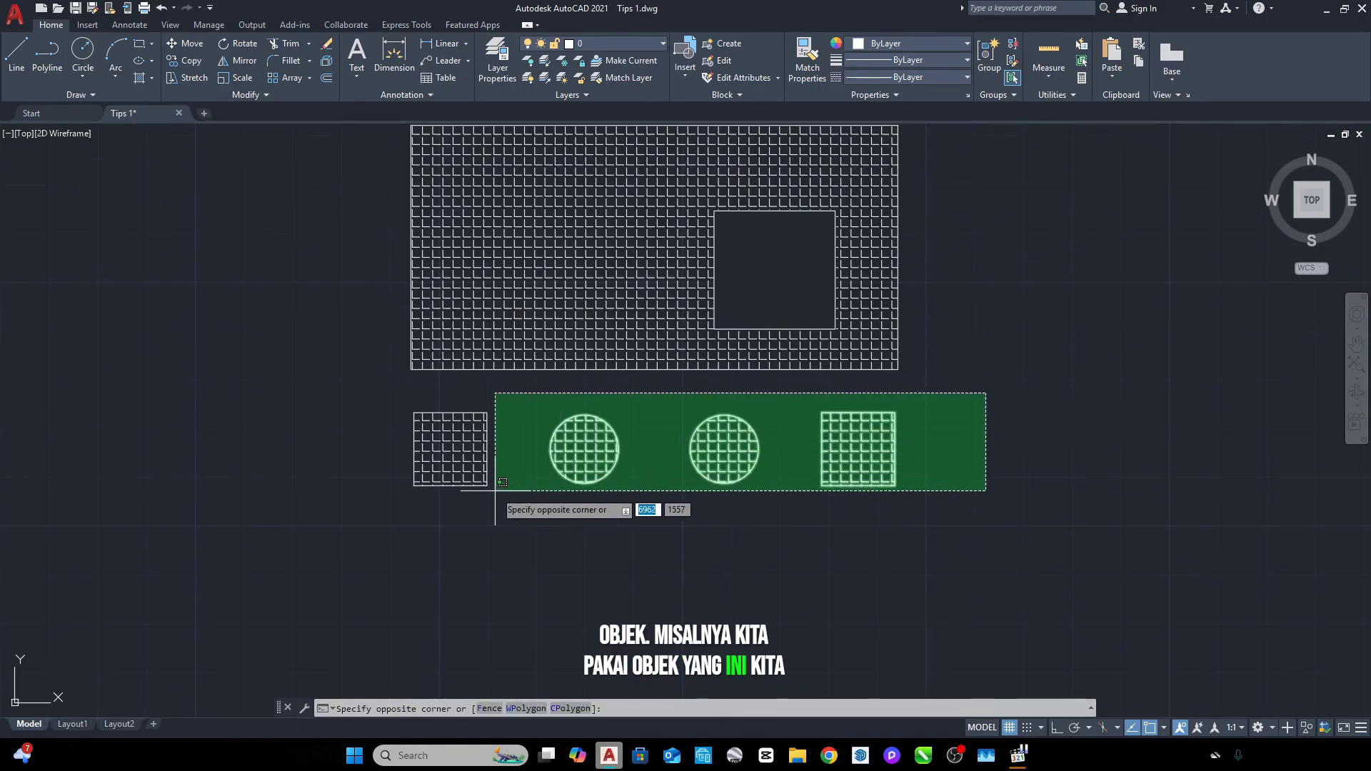
key("Escape")
left_click(1010, 384)
left_click(384, 536)
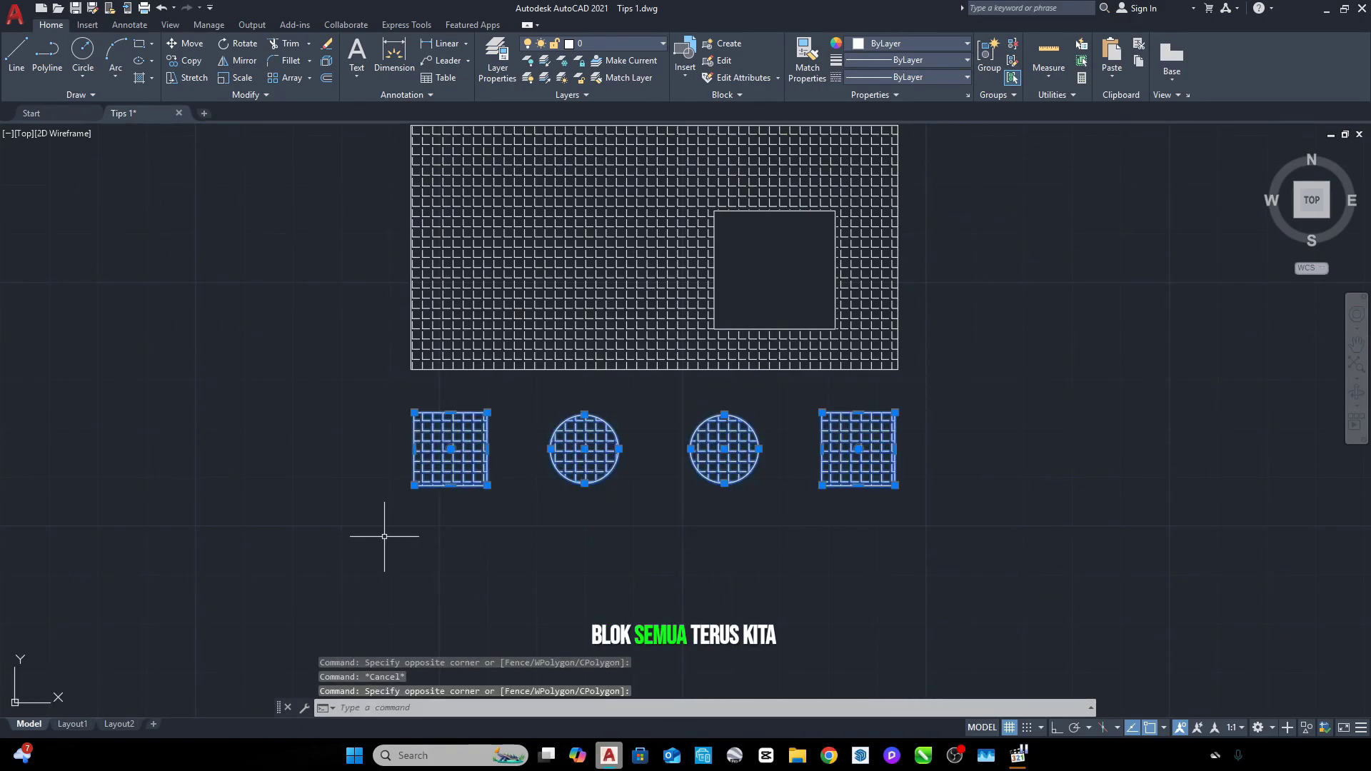
type("CO")
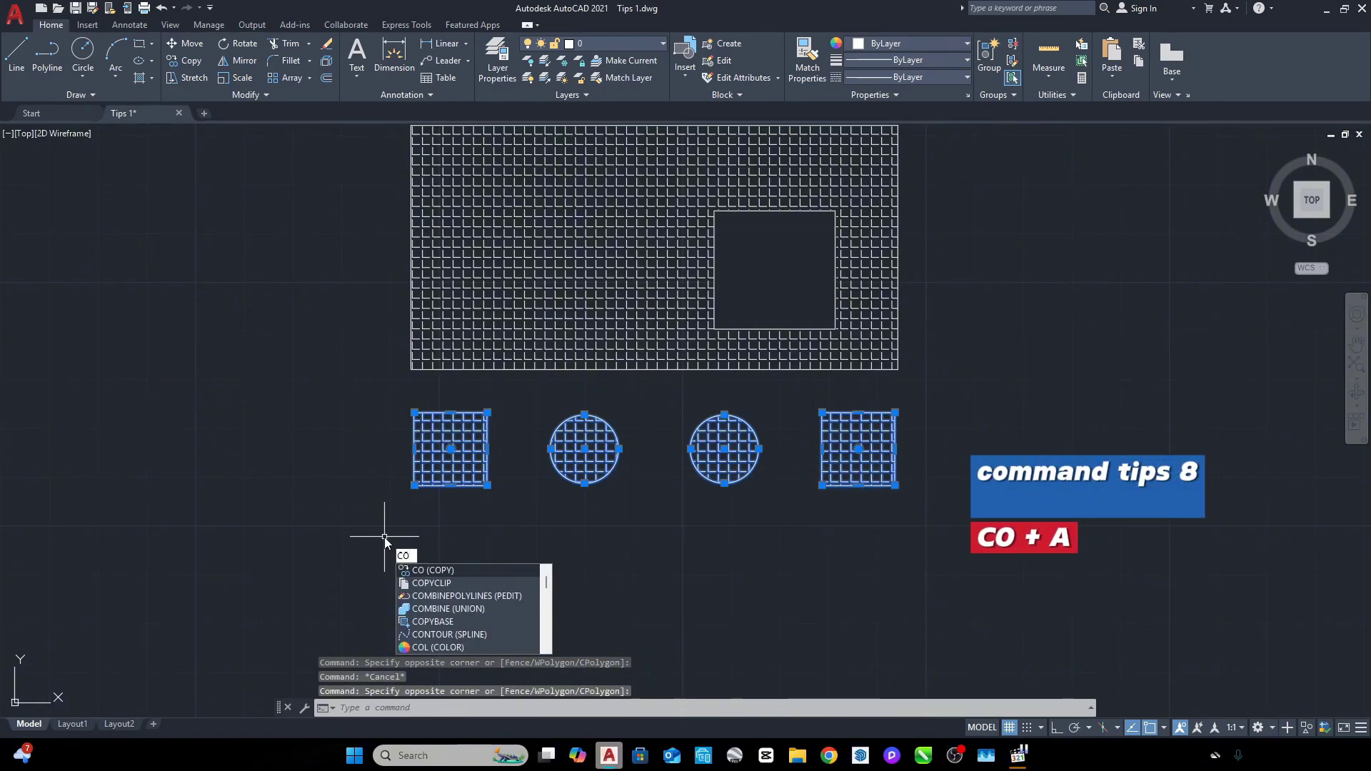
key("Return")
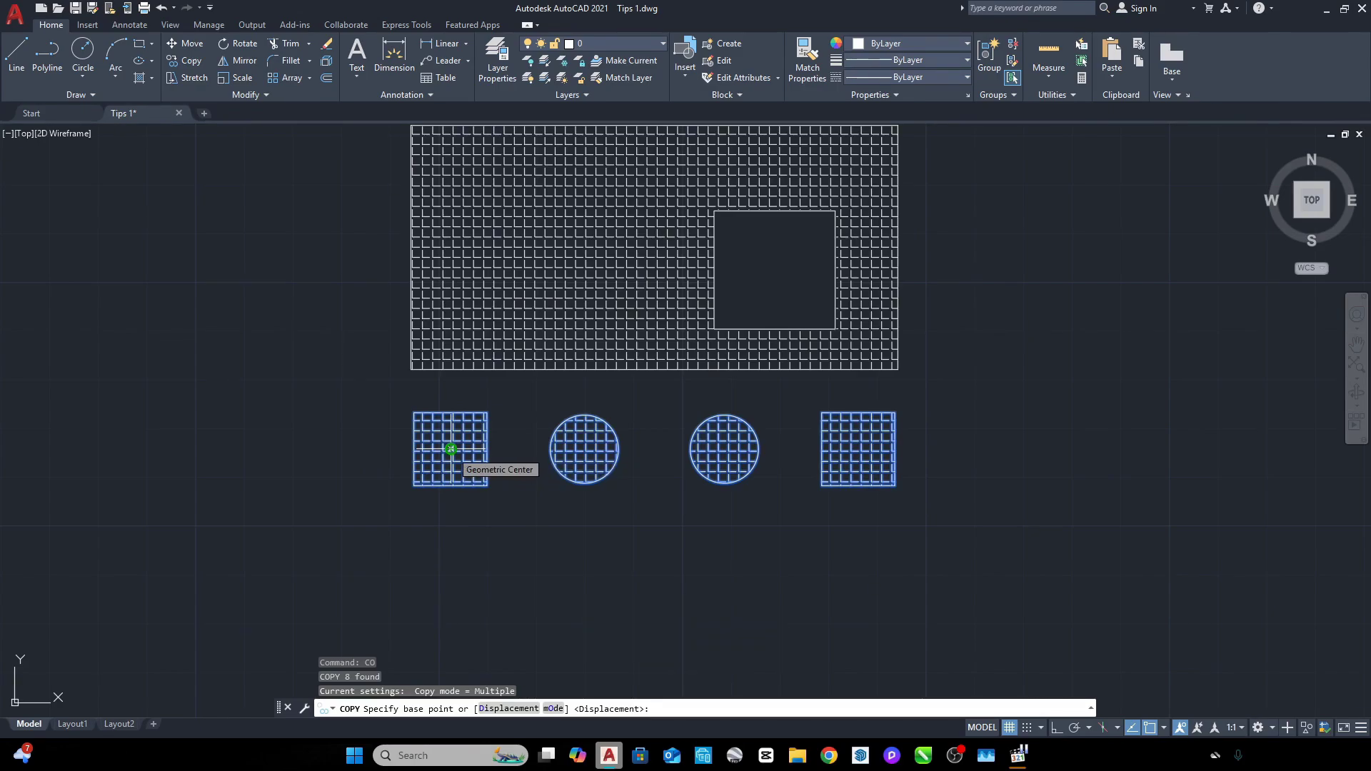
left_click(451, 449)
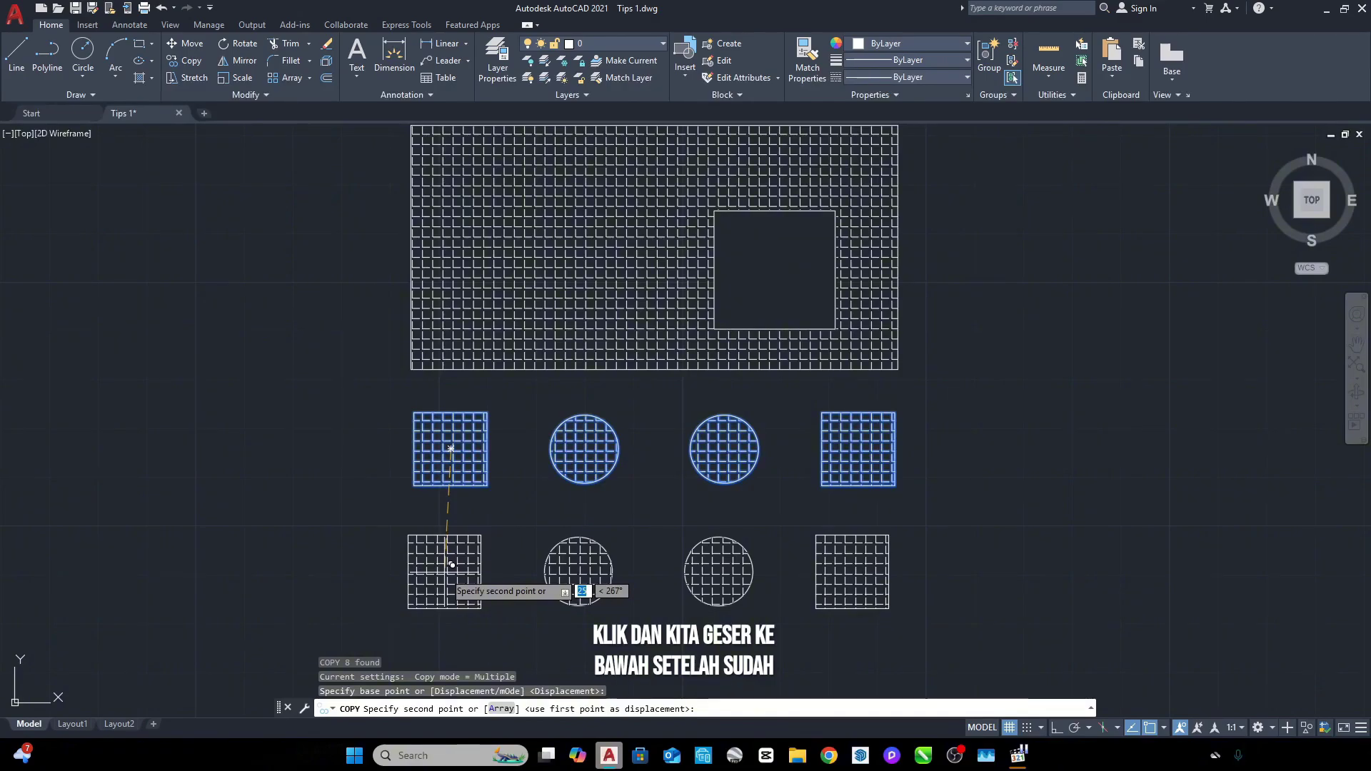
key("F8")
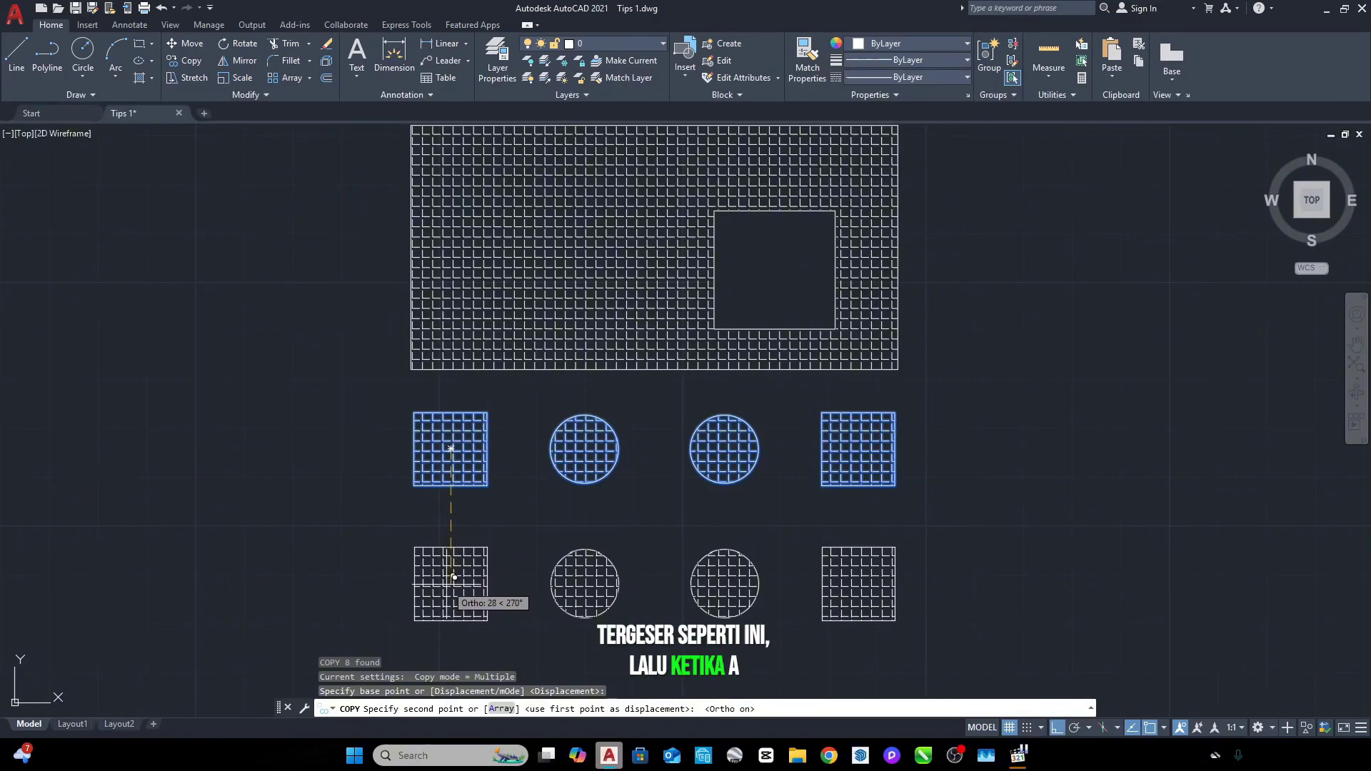
type("a")
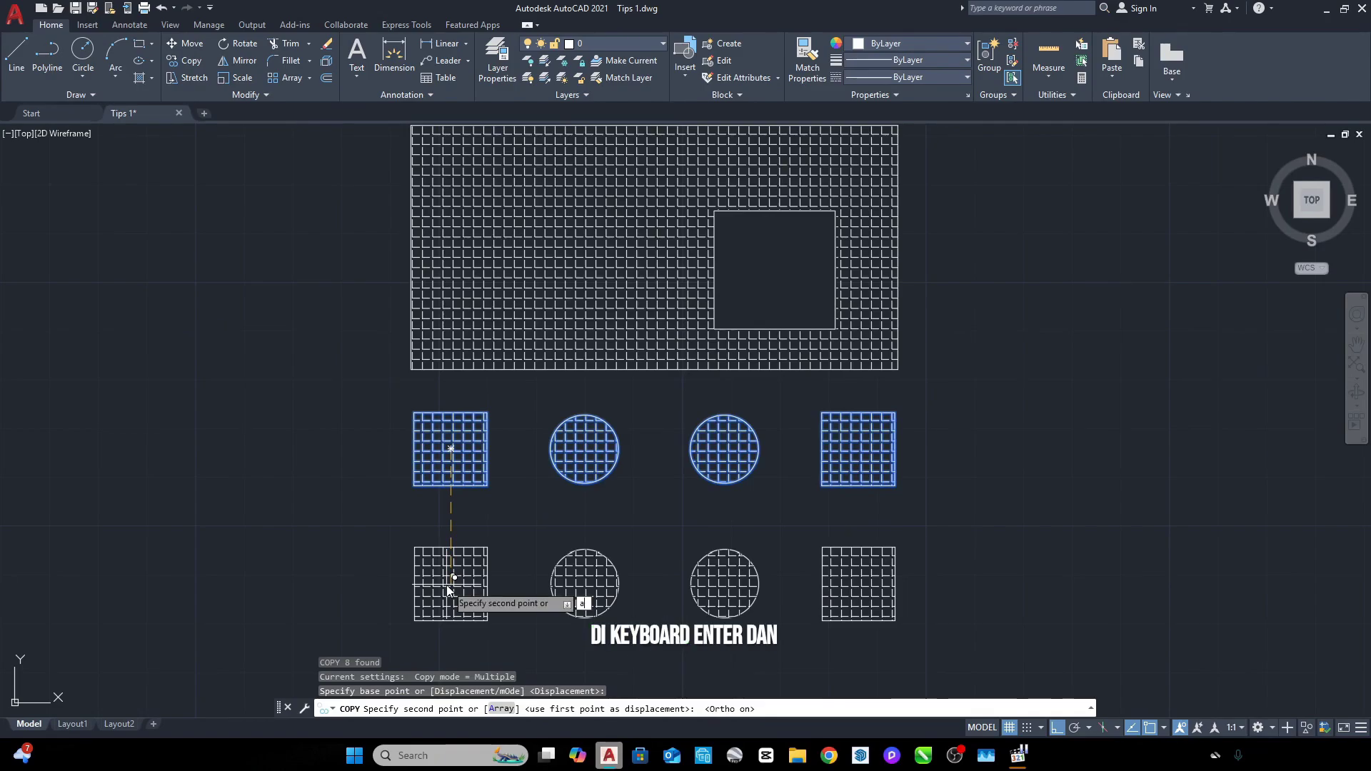
key("Return")
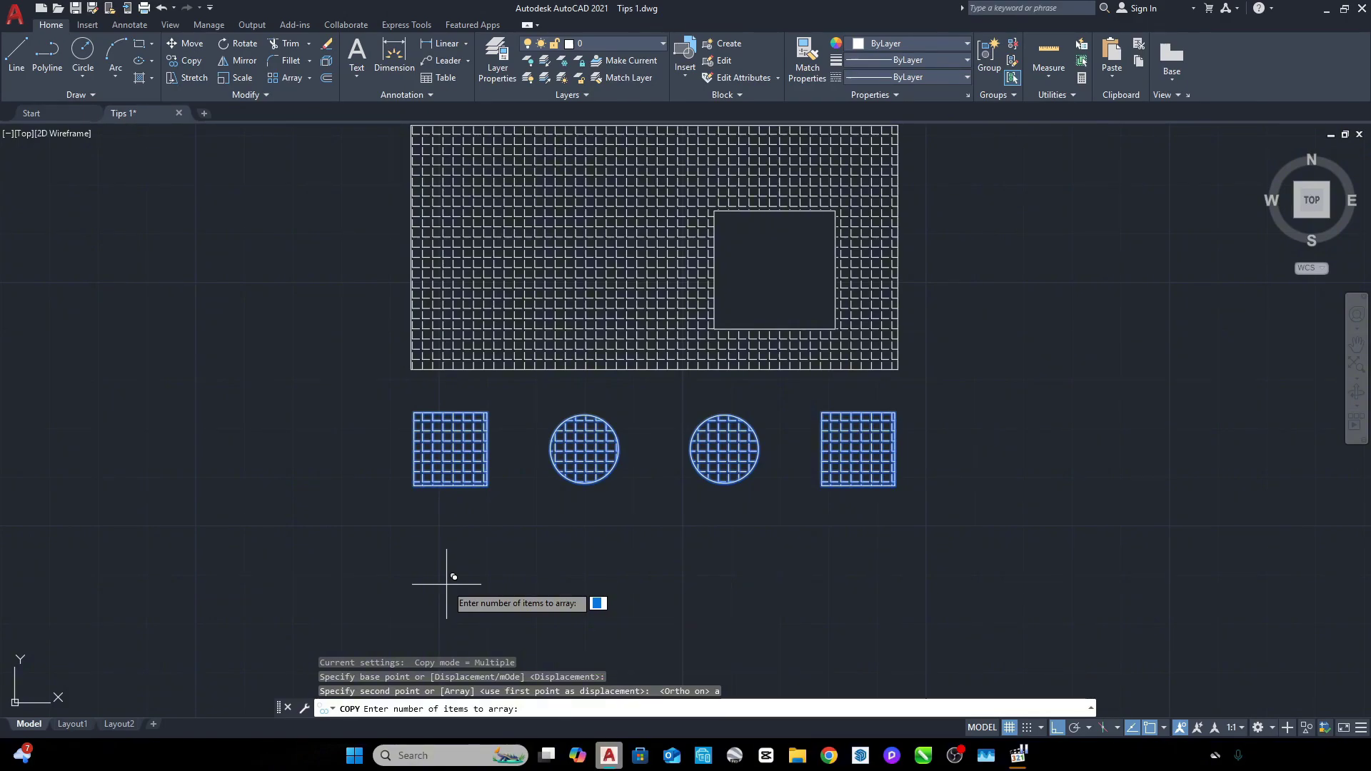
type("5")
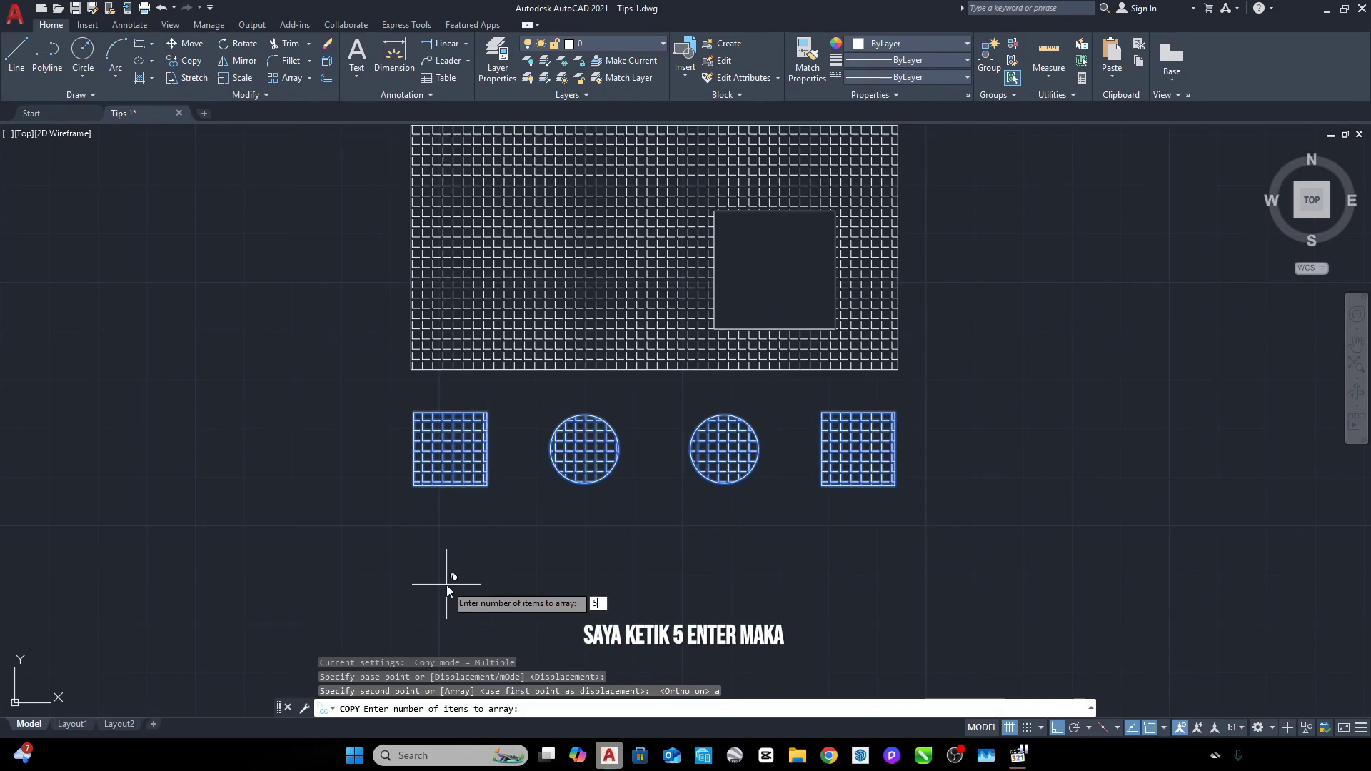
key("Return")
middle_click_drag(444, 583, 466, 239)
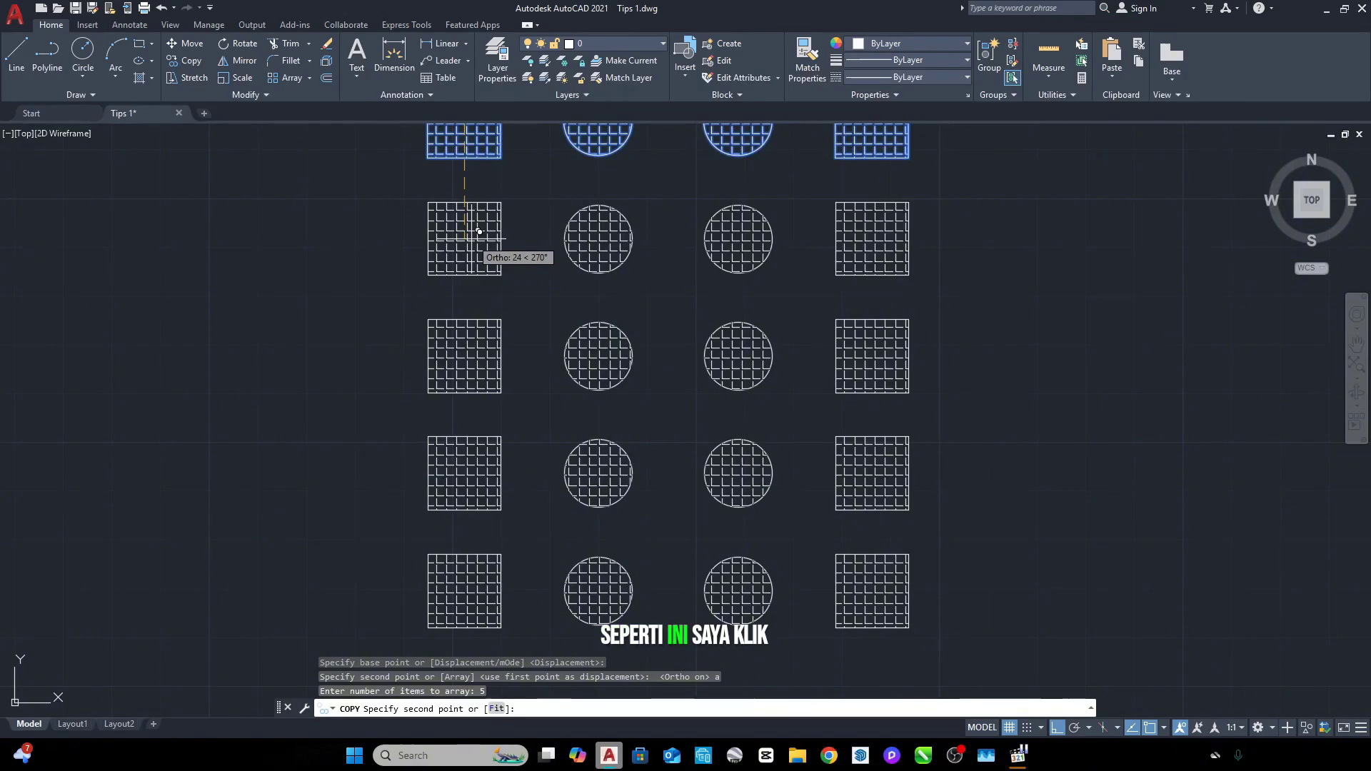
left_click(479, 232)
scroll(468, 229, "down", 2)
key("Escape")
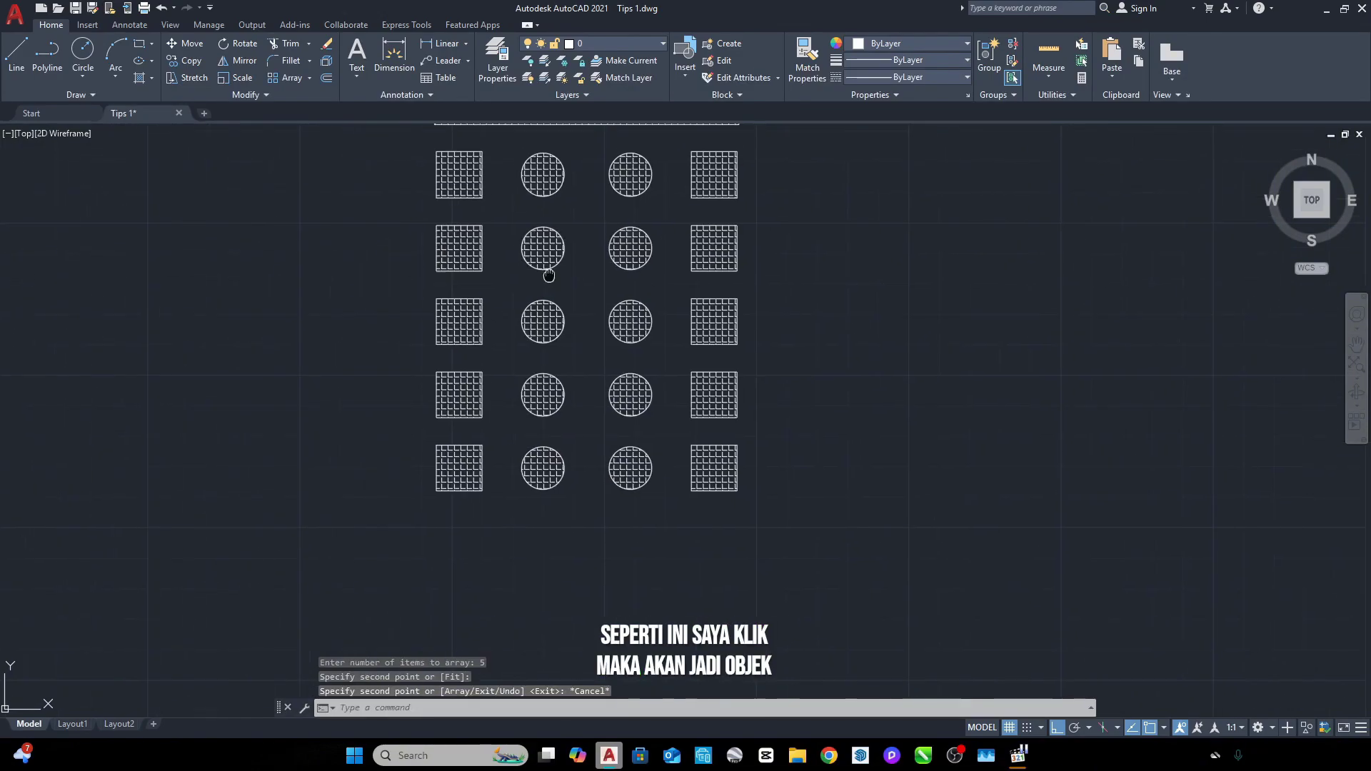
middle_click_drag(545, 267, 493, 327)
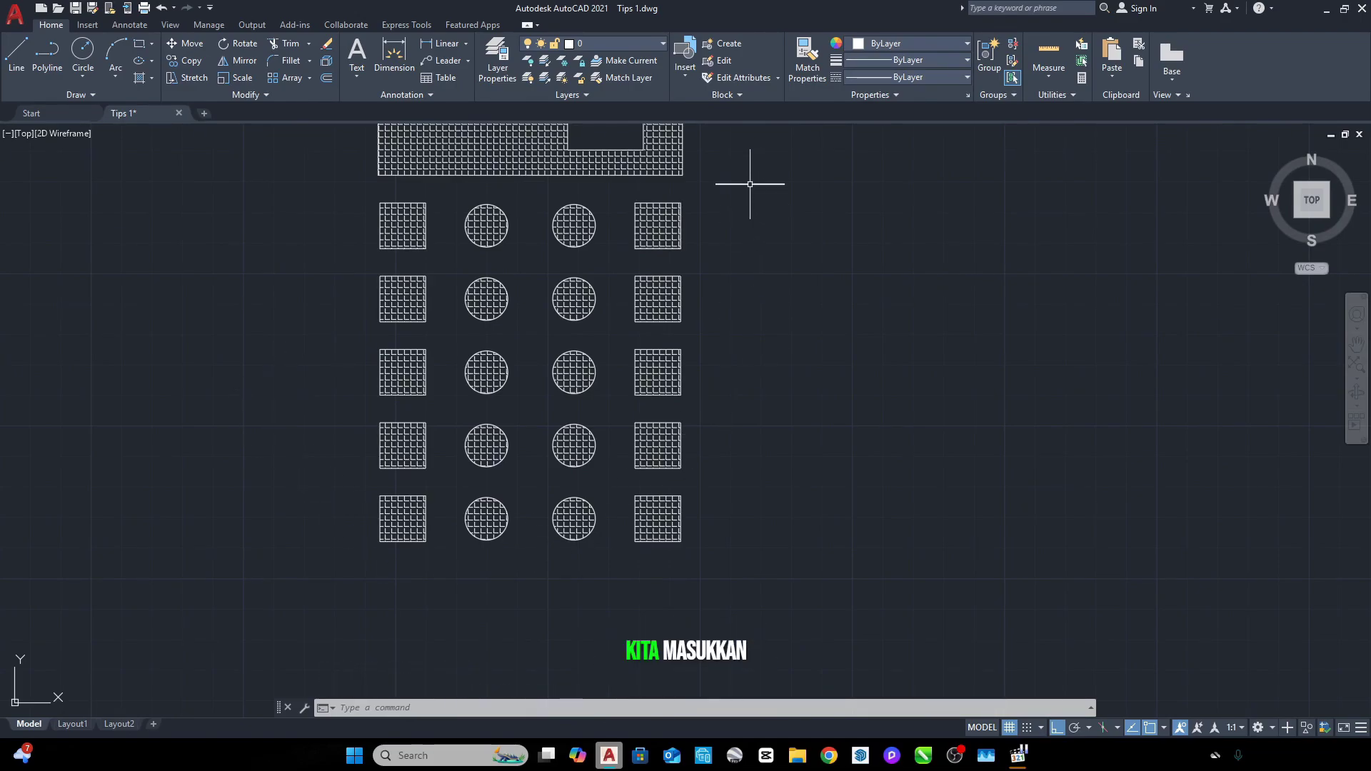
Step: Draw two overlapping rectangles in the empty area to the right of the copied shapes
scroll(865, 365, "up", 2)
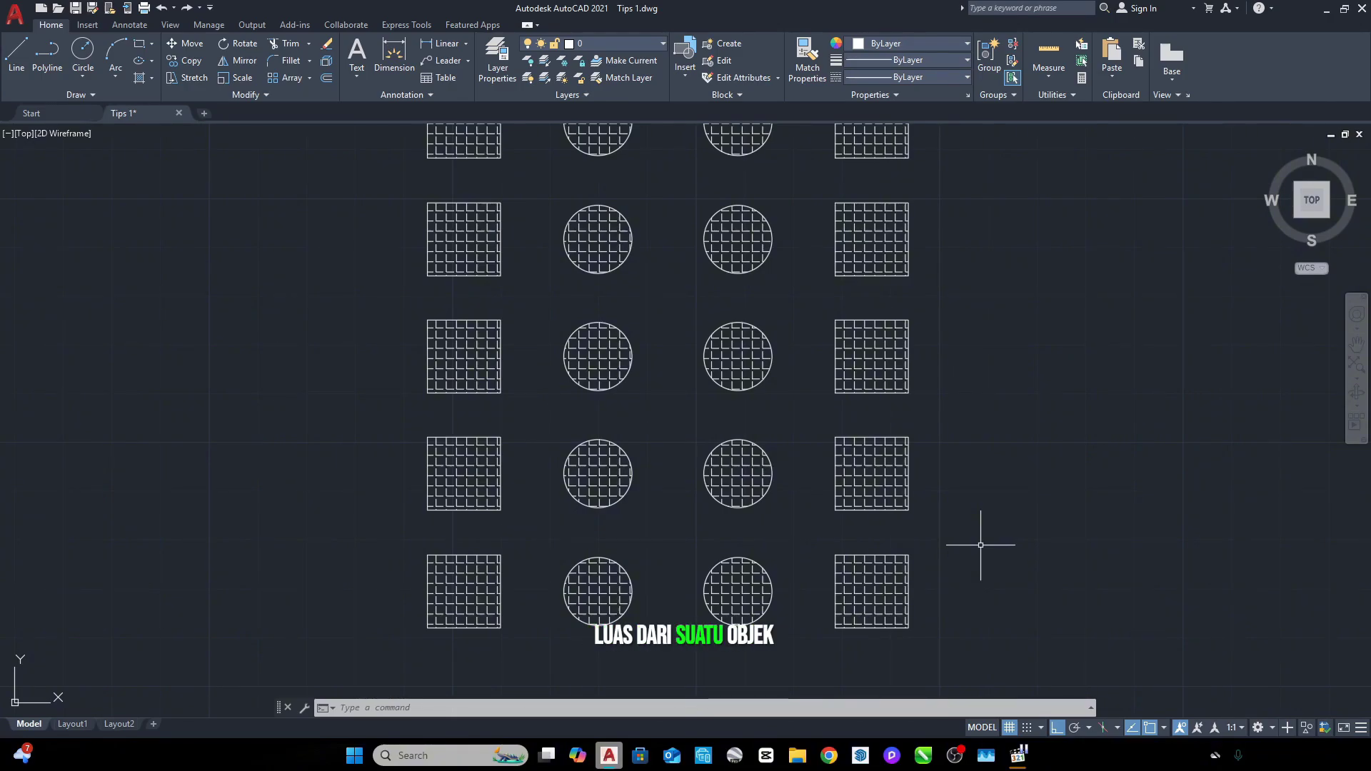
middle_click_drag(981, 545, 508, 368)
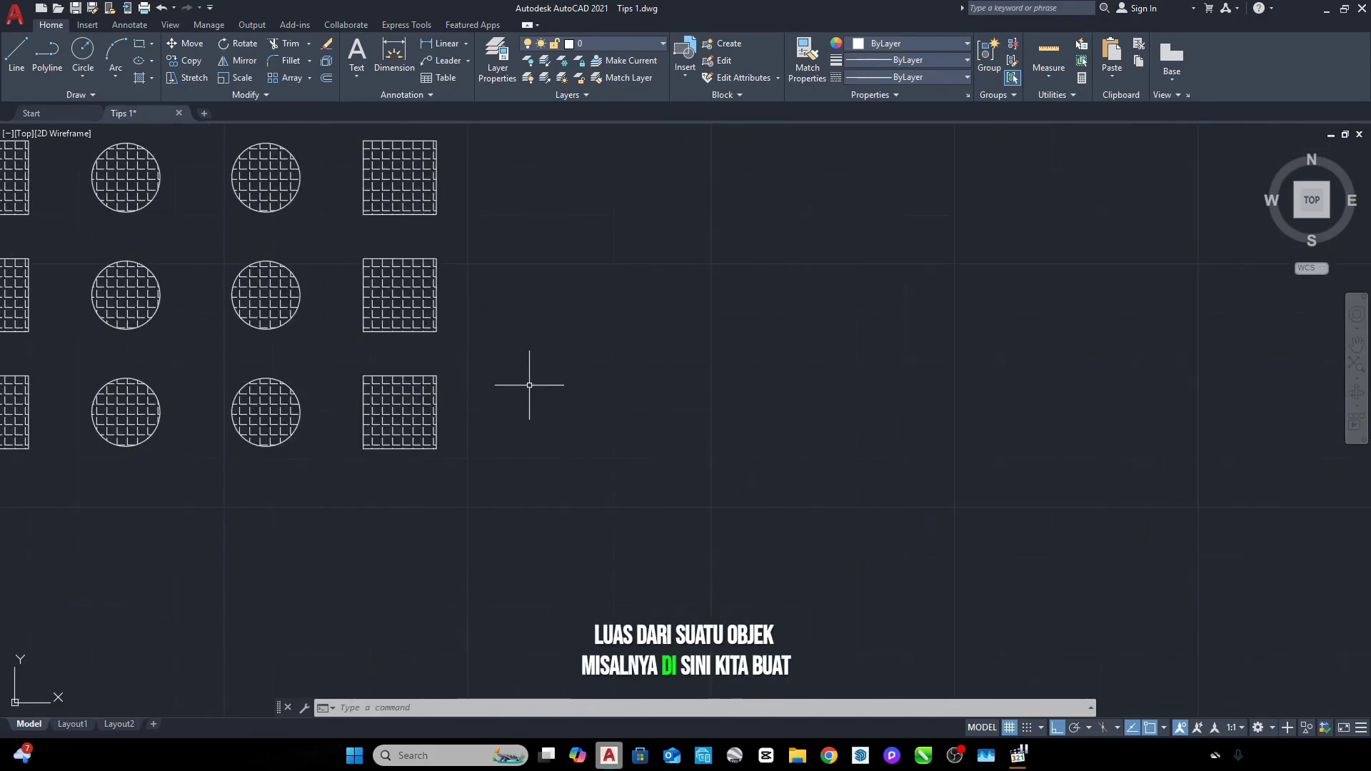
type("ec")
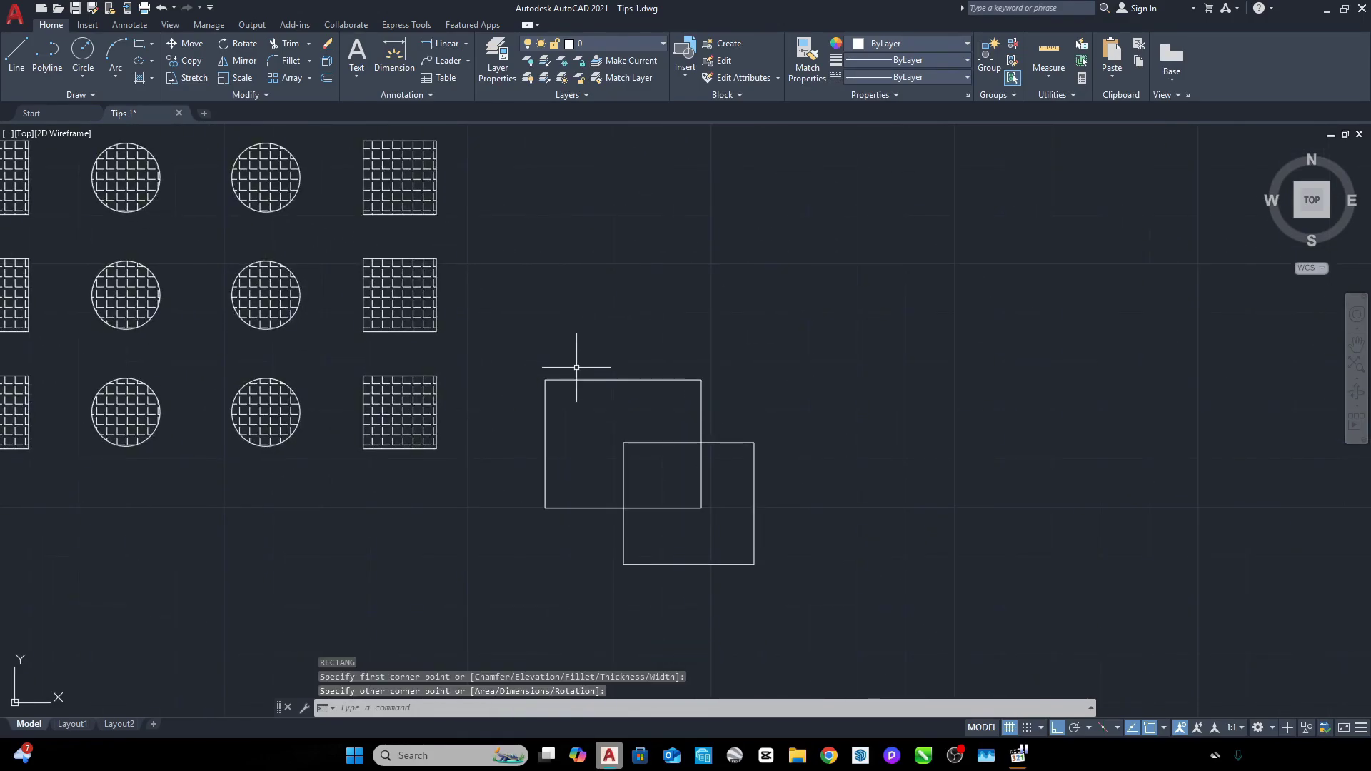
Step: Trim the segments inside the overlap of the two rectangles, leaving only their outer stepped outline
type("tr")
key("Return")
left_click(667, 523)
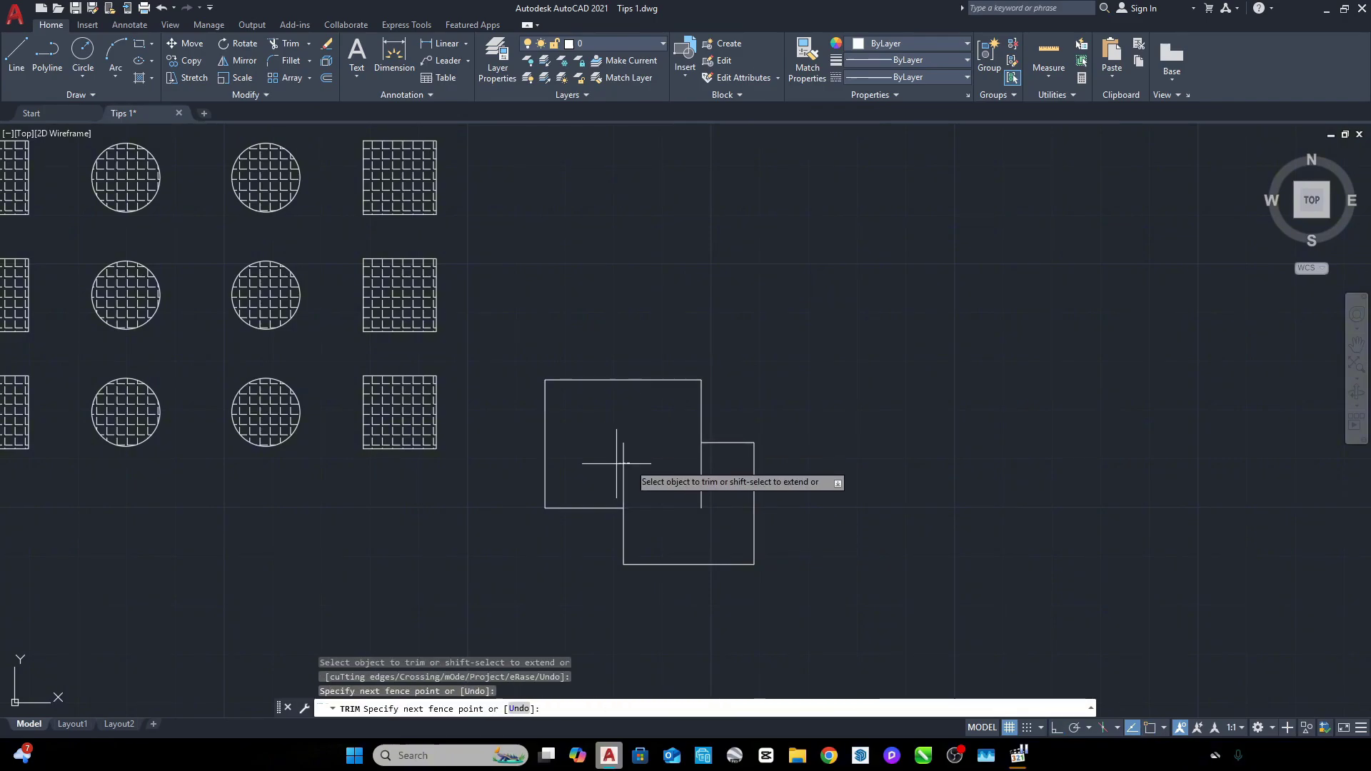
left_click(603, 465)
key("Escape")
Step: Join the trimmed rectangle outlines into one closed polyline
type("j")
key("Return")
left_click(792, 303)
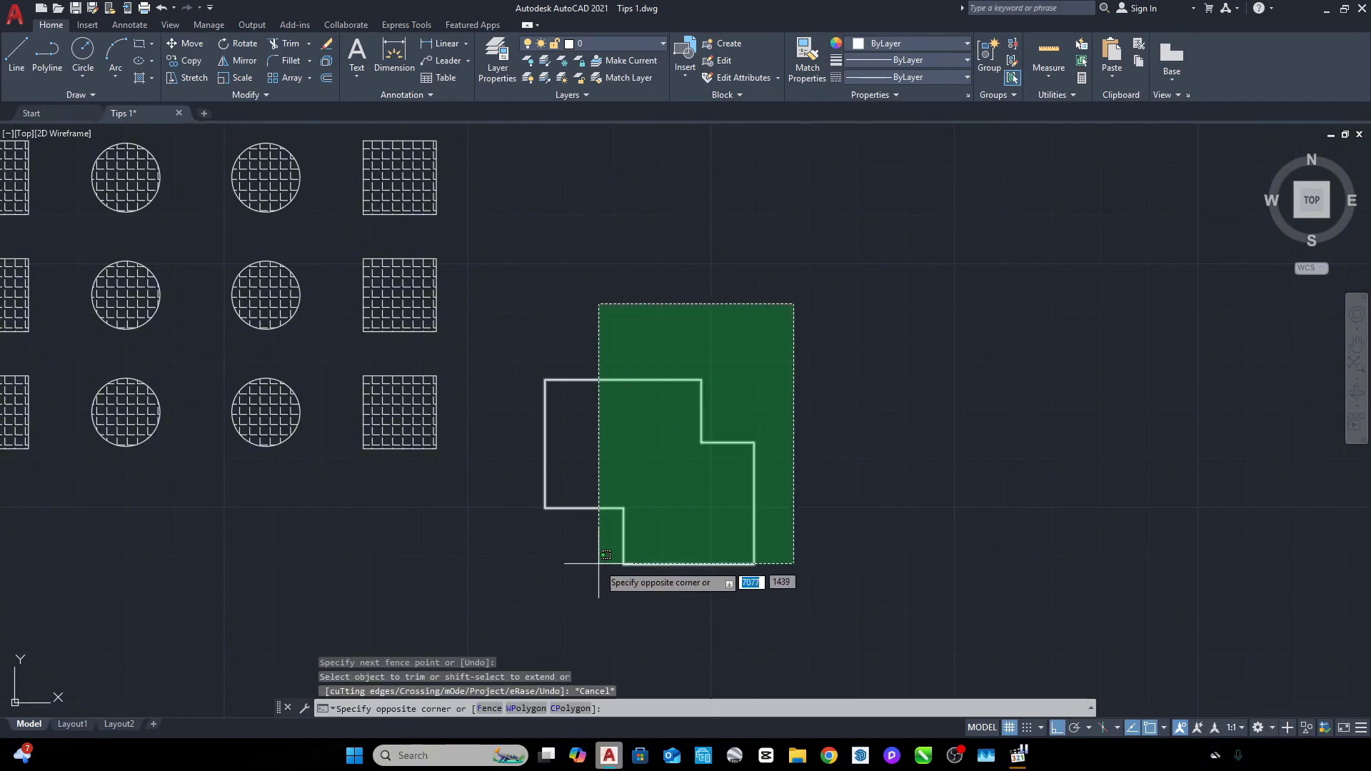
left_click(597, 567)
key("Return")
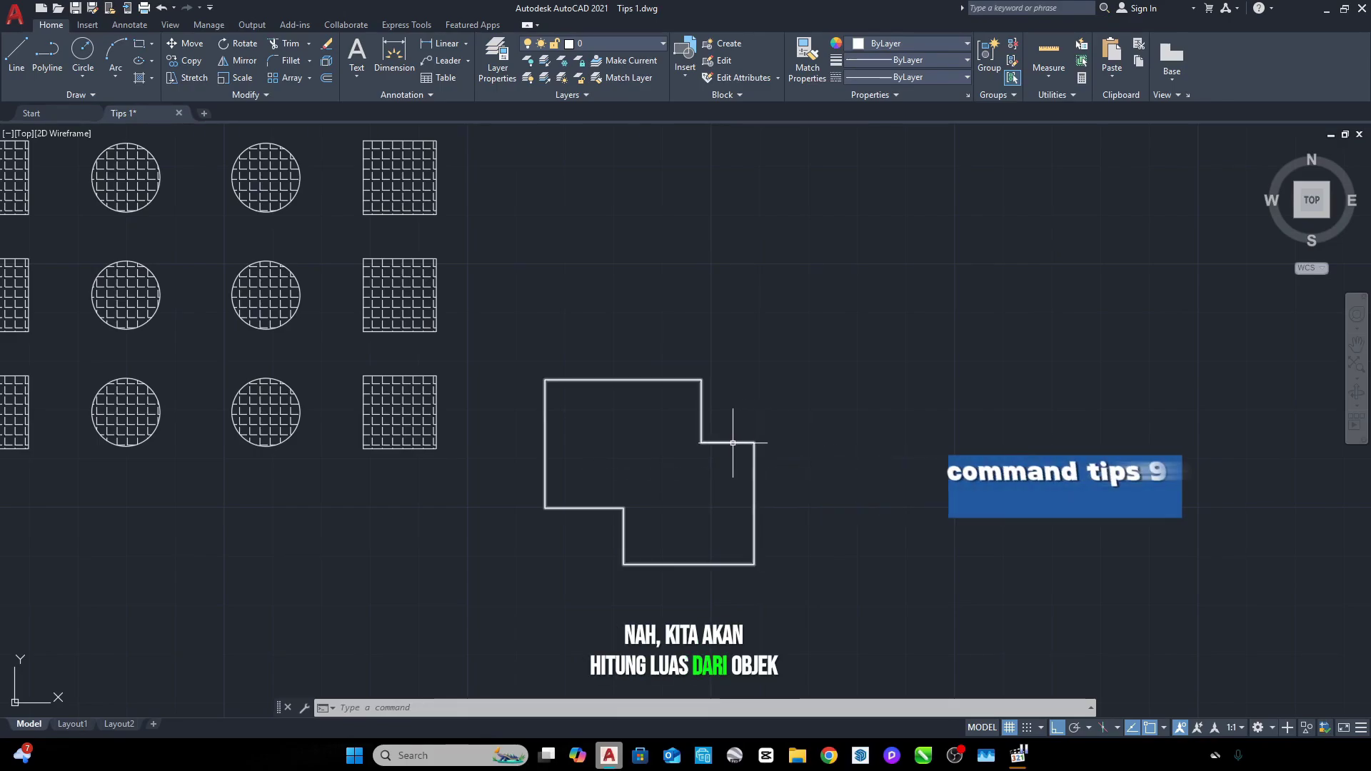
left_click(753, 457)
key("Escape")
key("Escape")
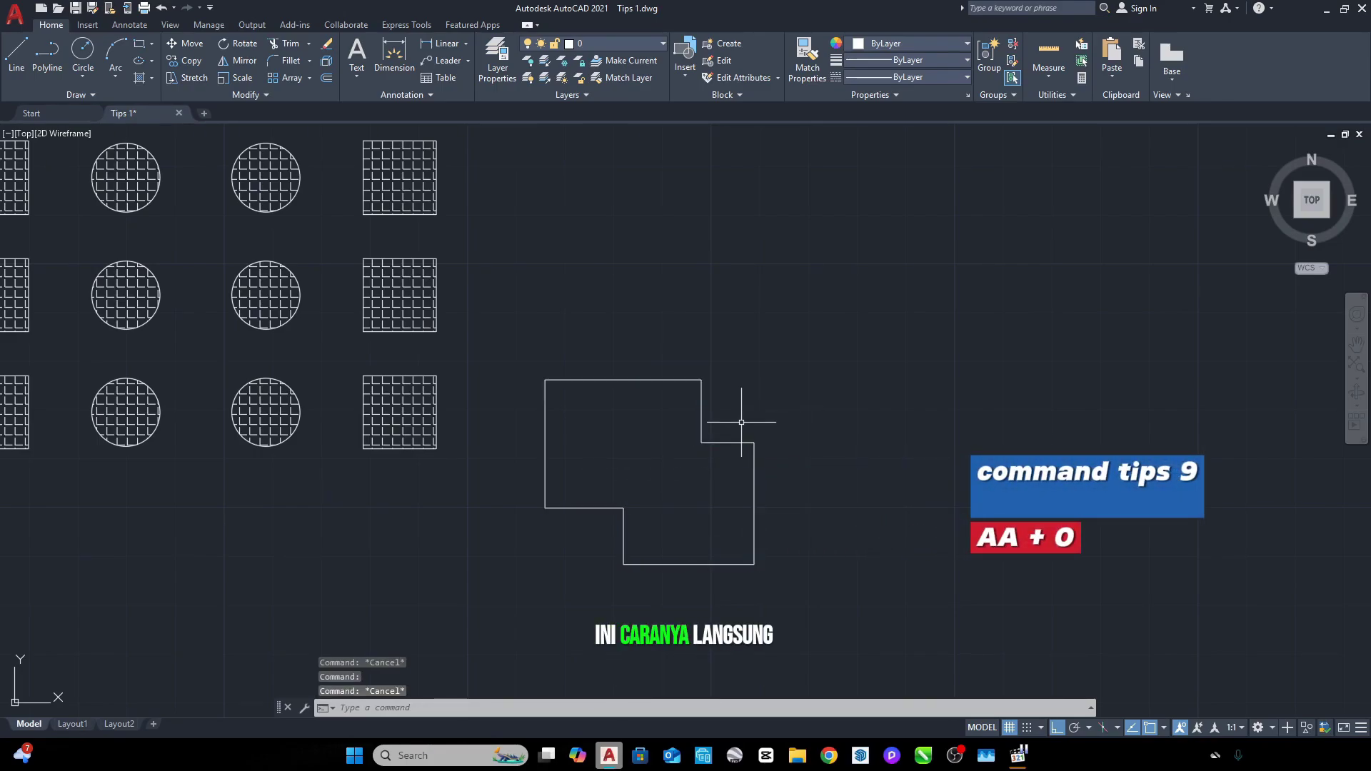
Step: Measure the area of the closed stepped polyline with the AREA command's Object option
type("a")
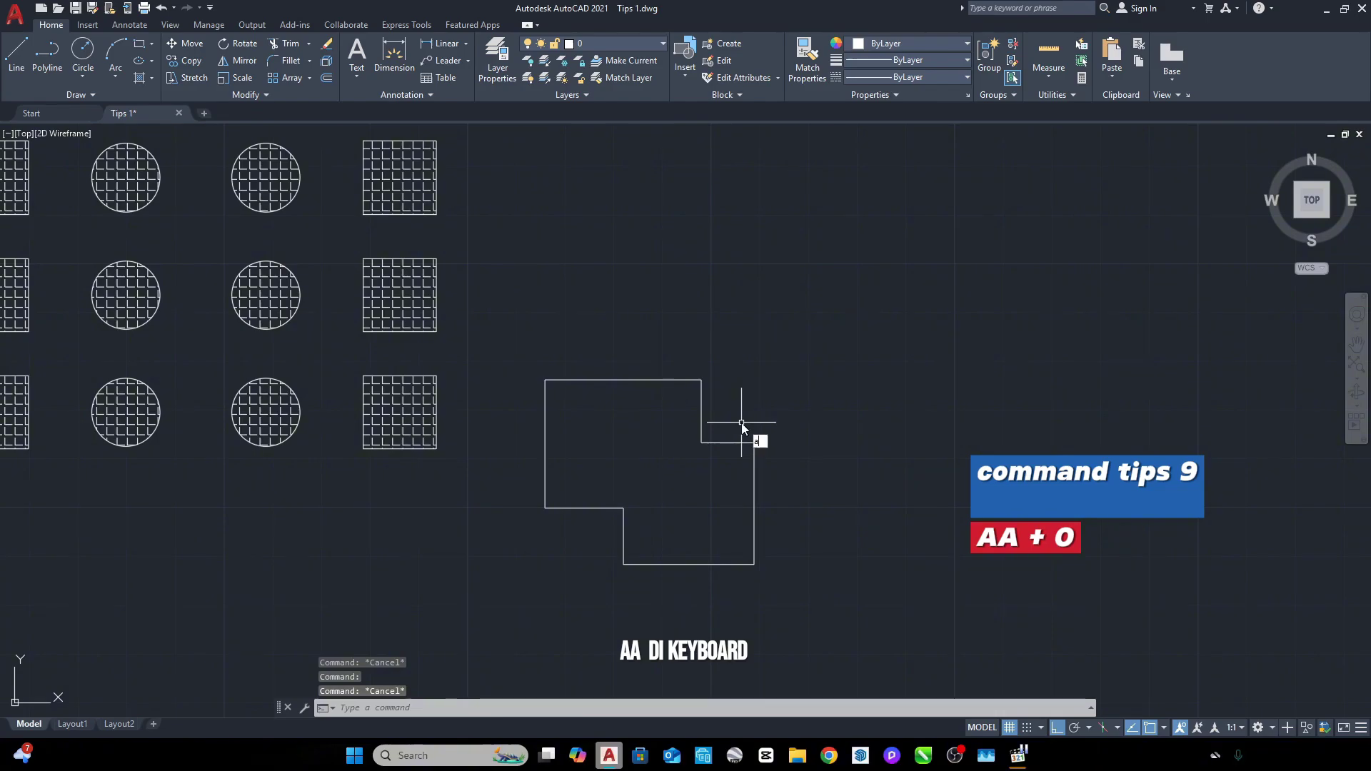
type("a")
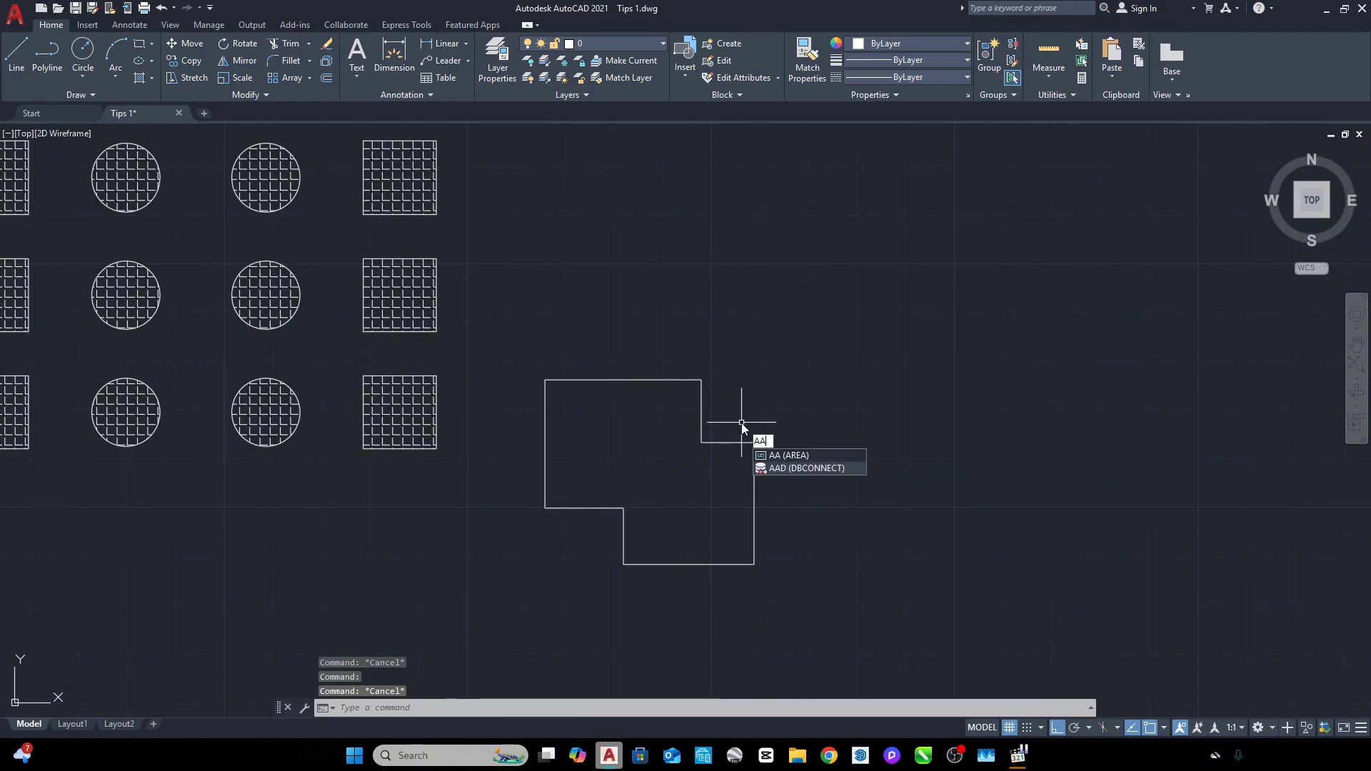
key("Return")
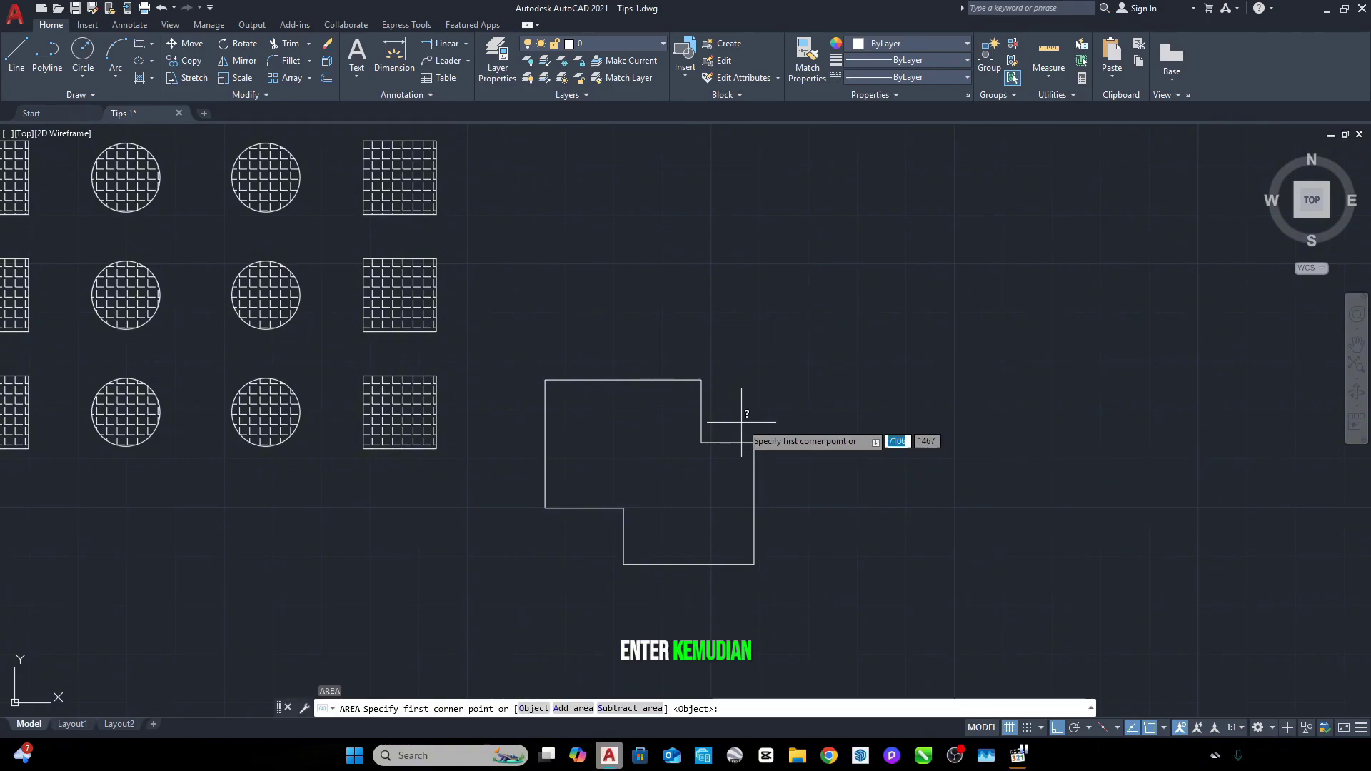
type("o")
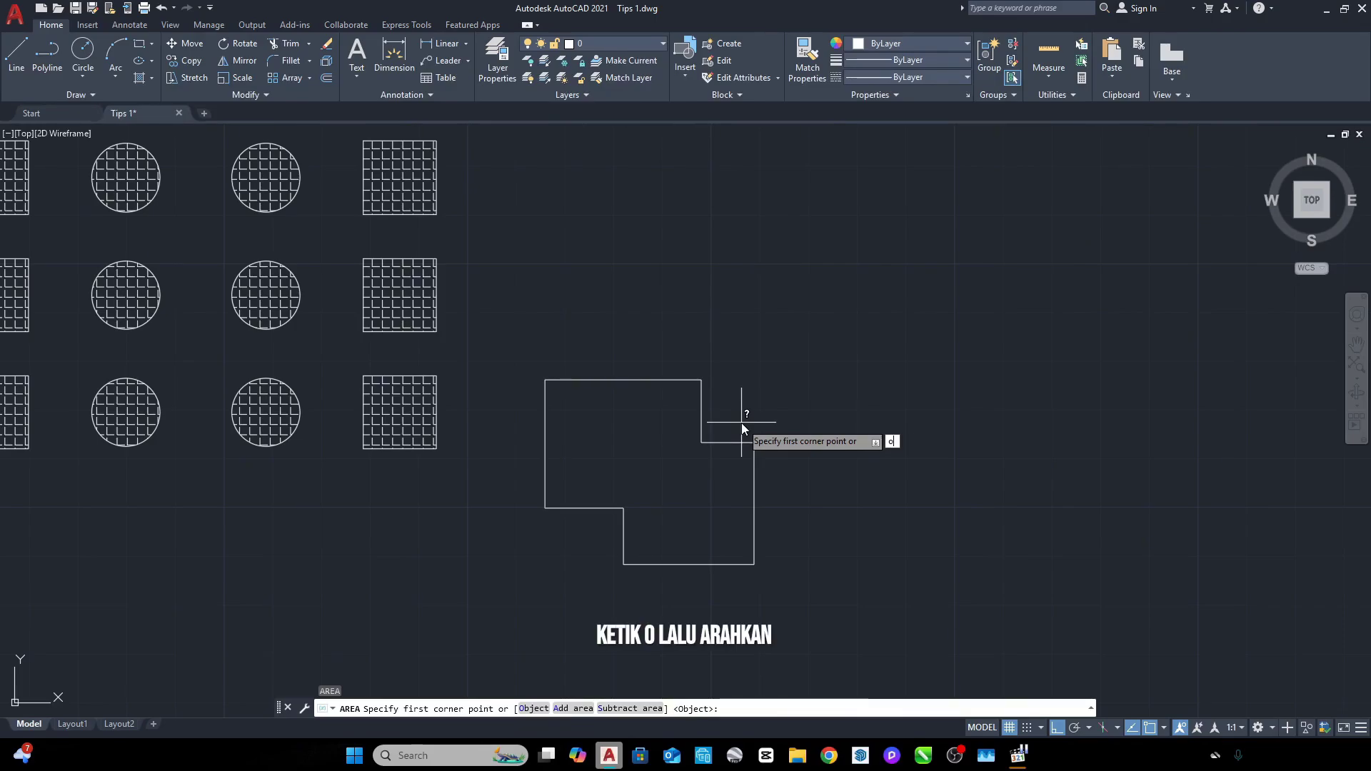
key("Return")
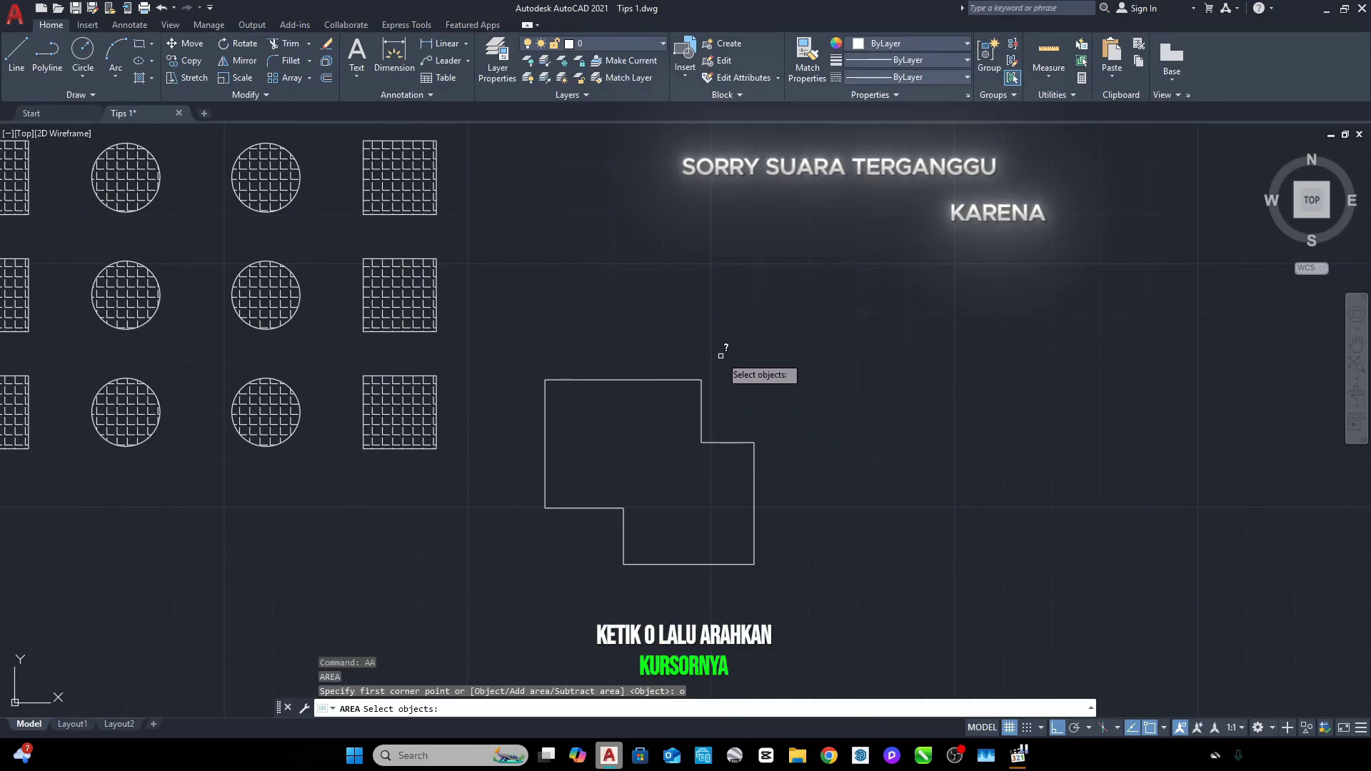
left_click(702, 393)
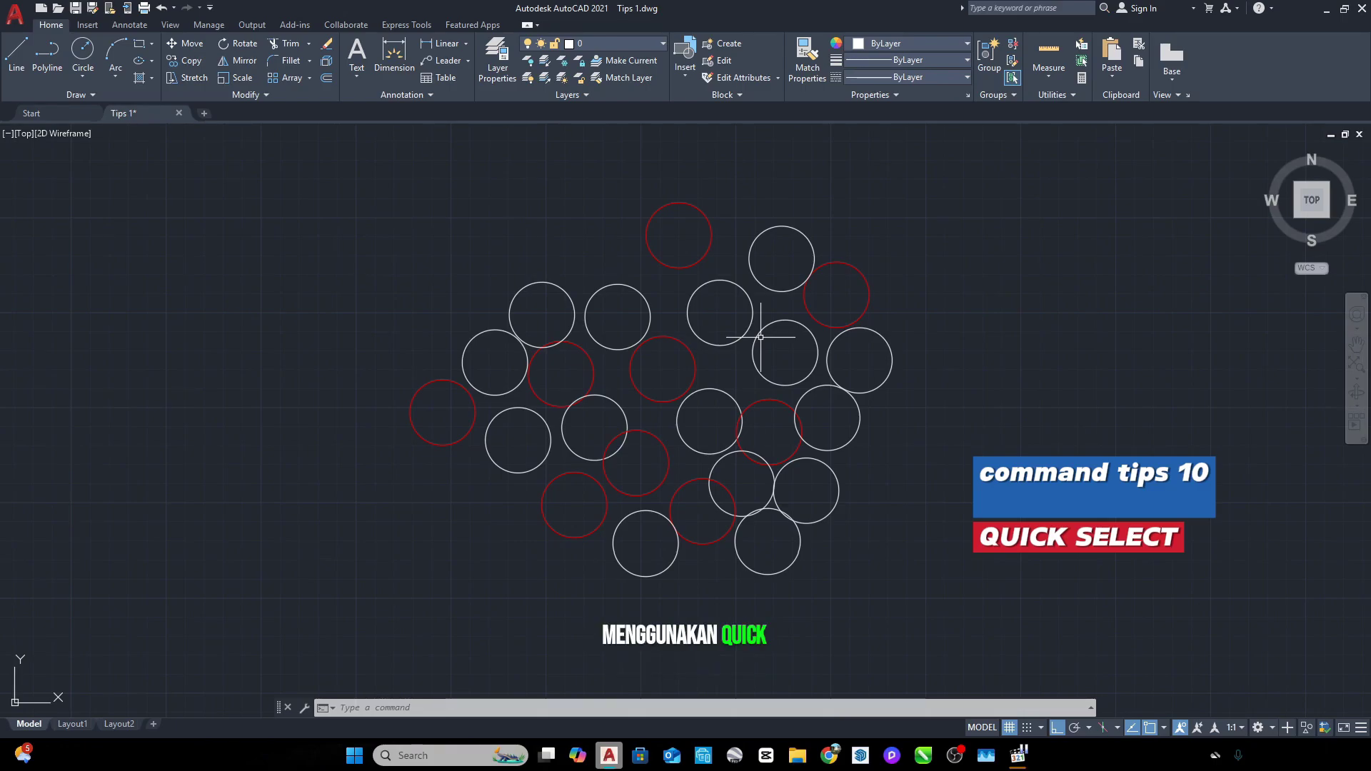
Step: Start a Quick Select for the cluster of red and white circles, with Circle as the object type
right_click(930, 407)
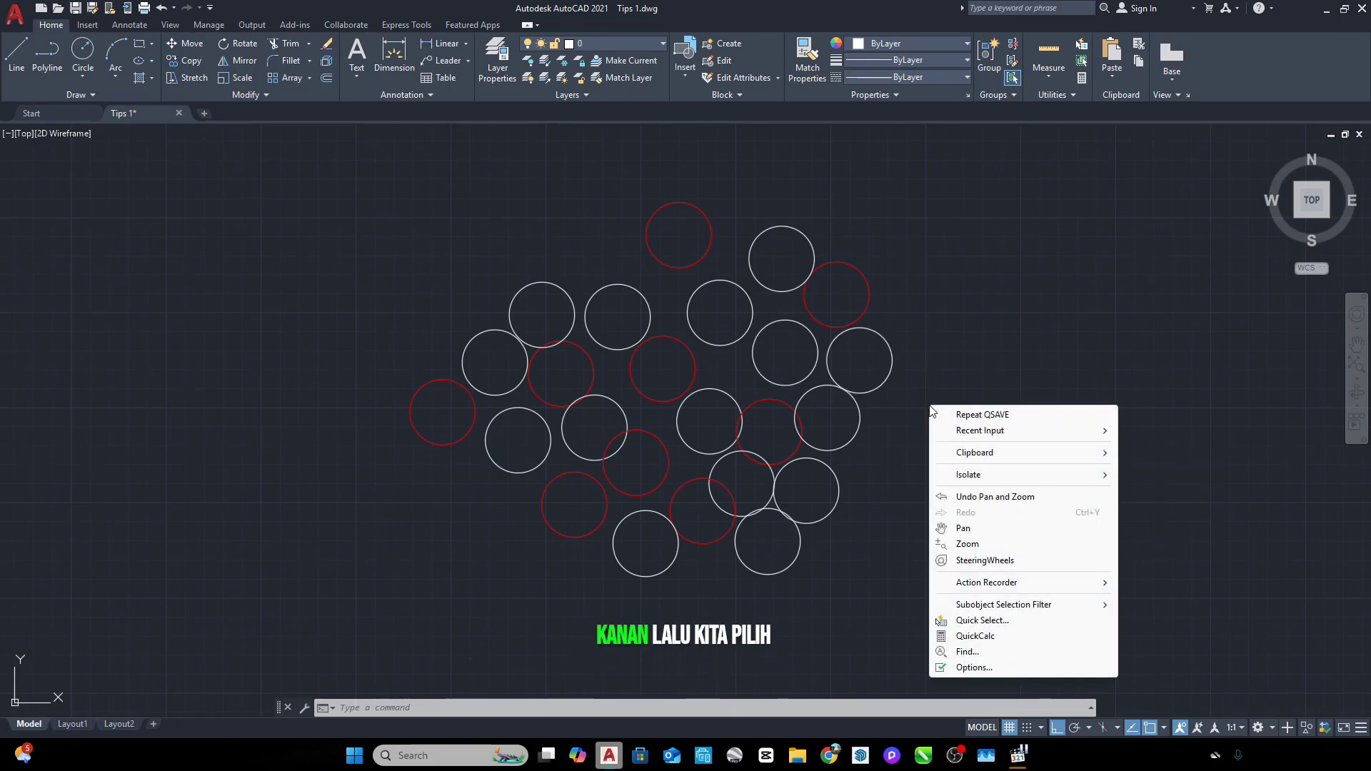
left_click(1031, 621)
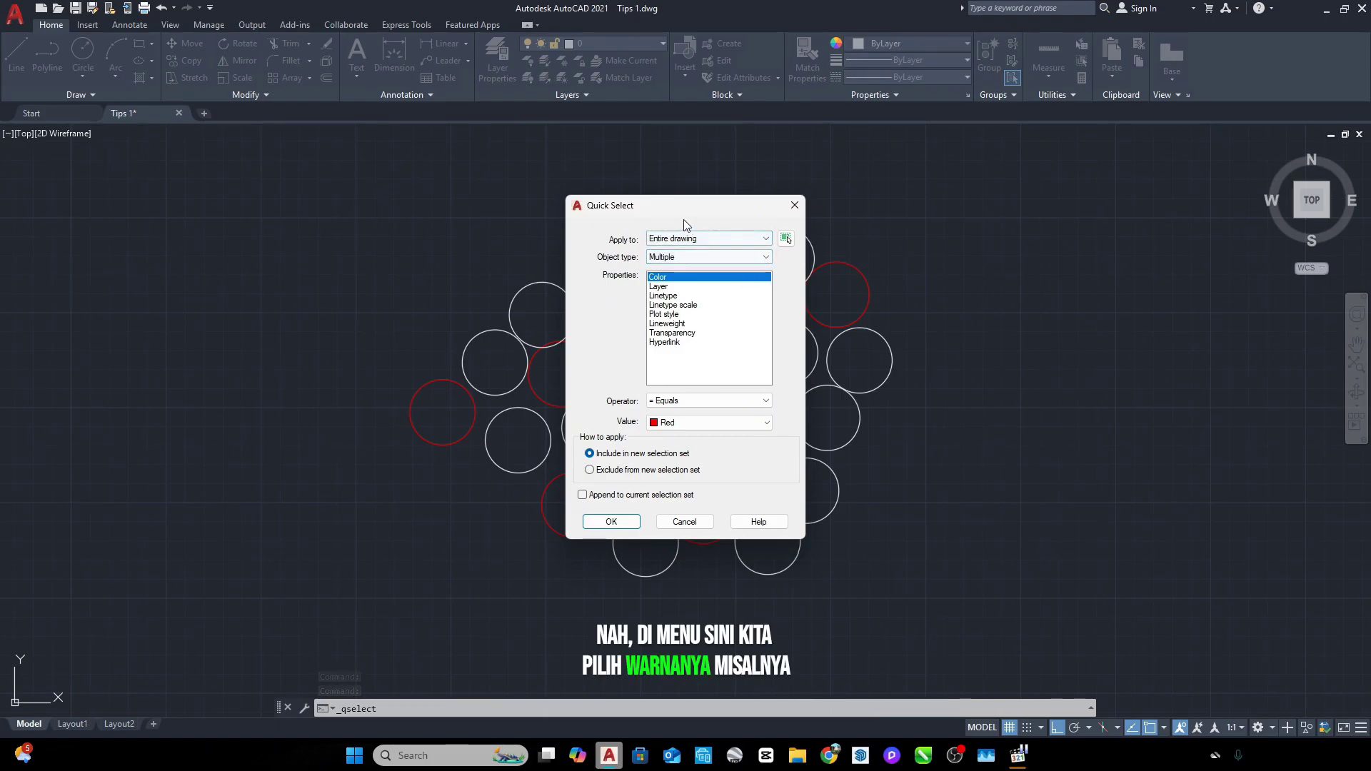
left_click_drag(628, 216, 961, 235)
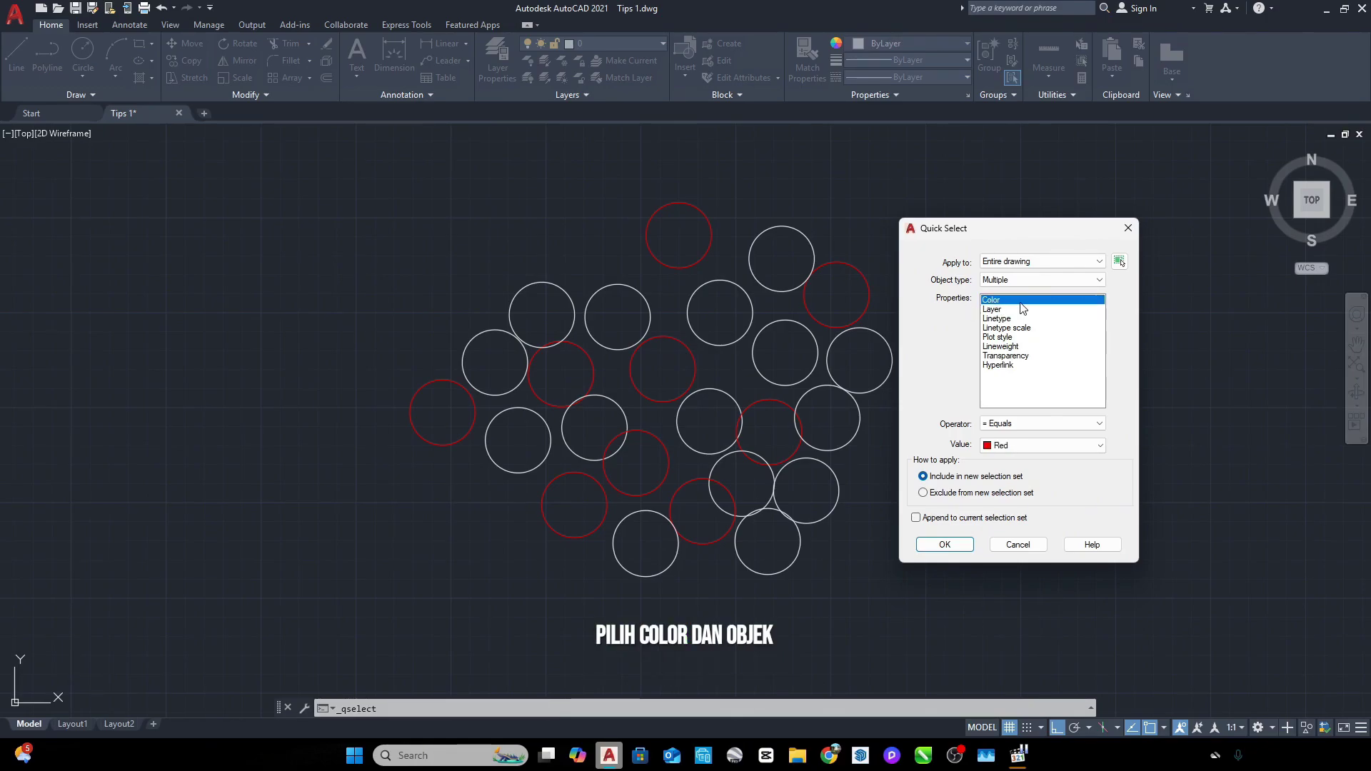
left_click(1043, 280)
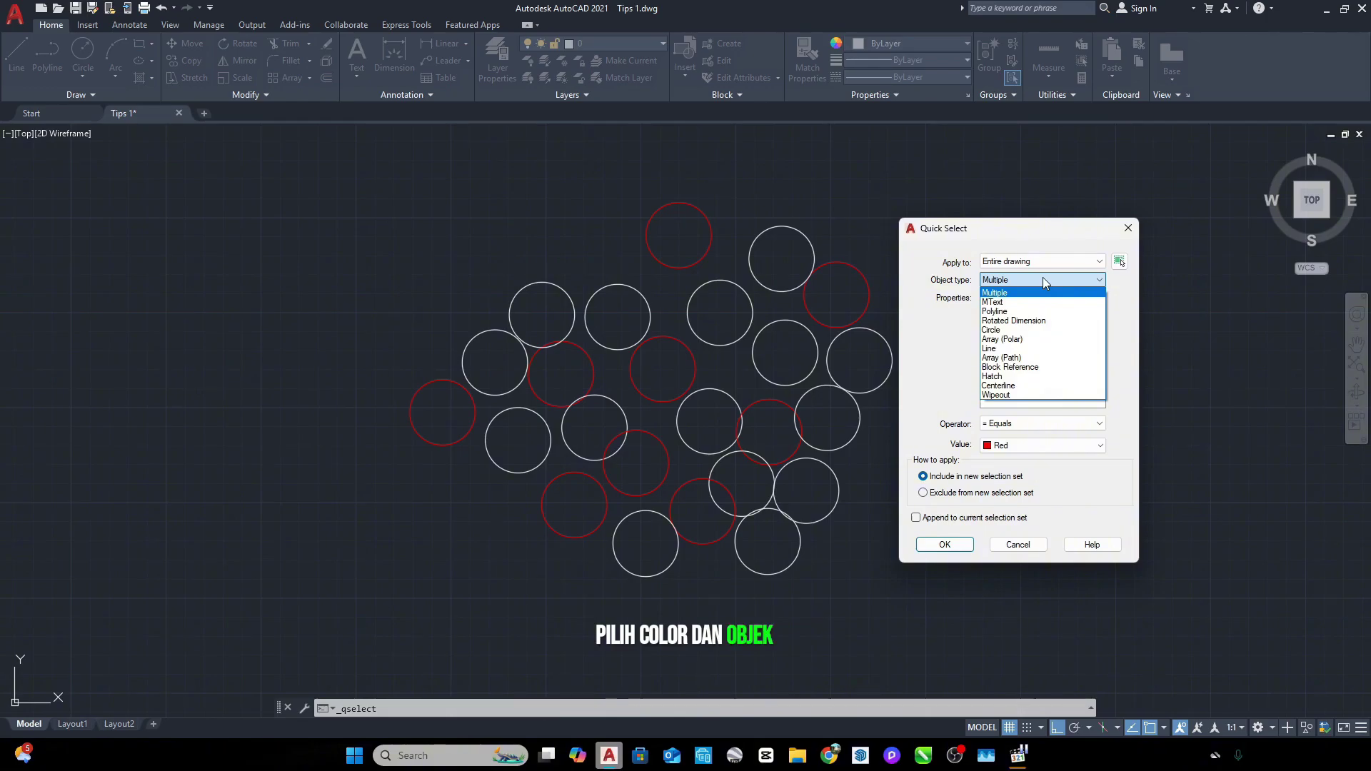
left_click(1000, 330)
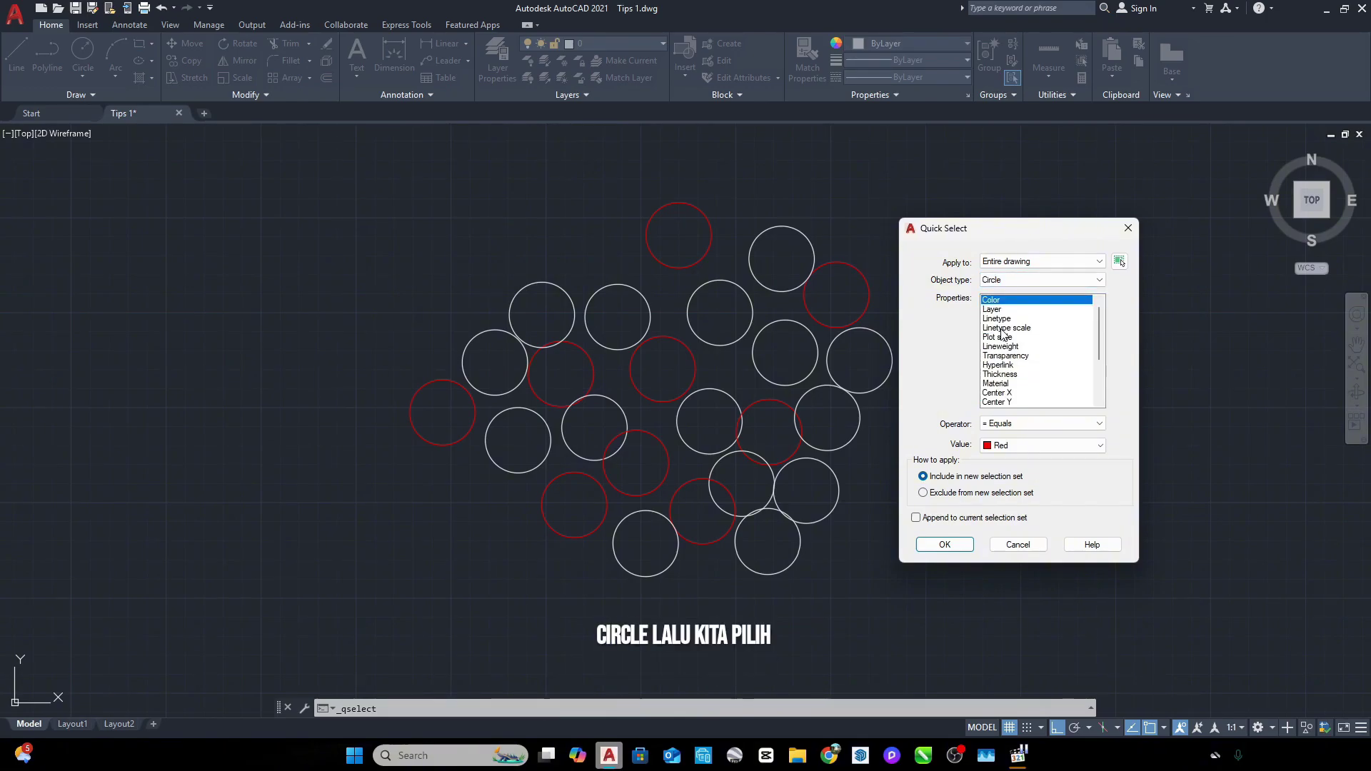
Step: Limit the Quick Select to the whole cluster of circles and select those with Color equal to Red, clearing the selection at the end
left_click(1118, 262)
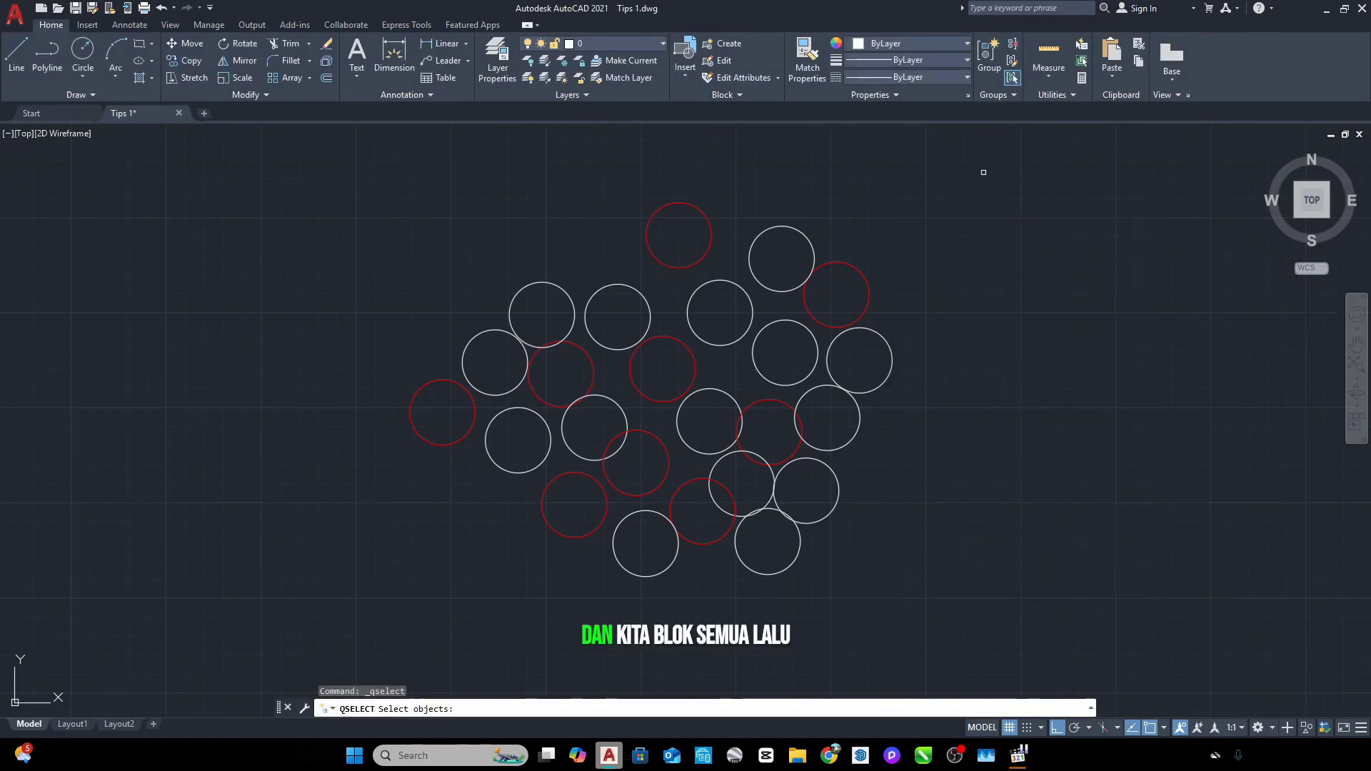
left_click_drag(984, 173, 753, 389)
left_click(969, 191)
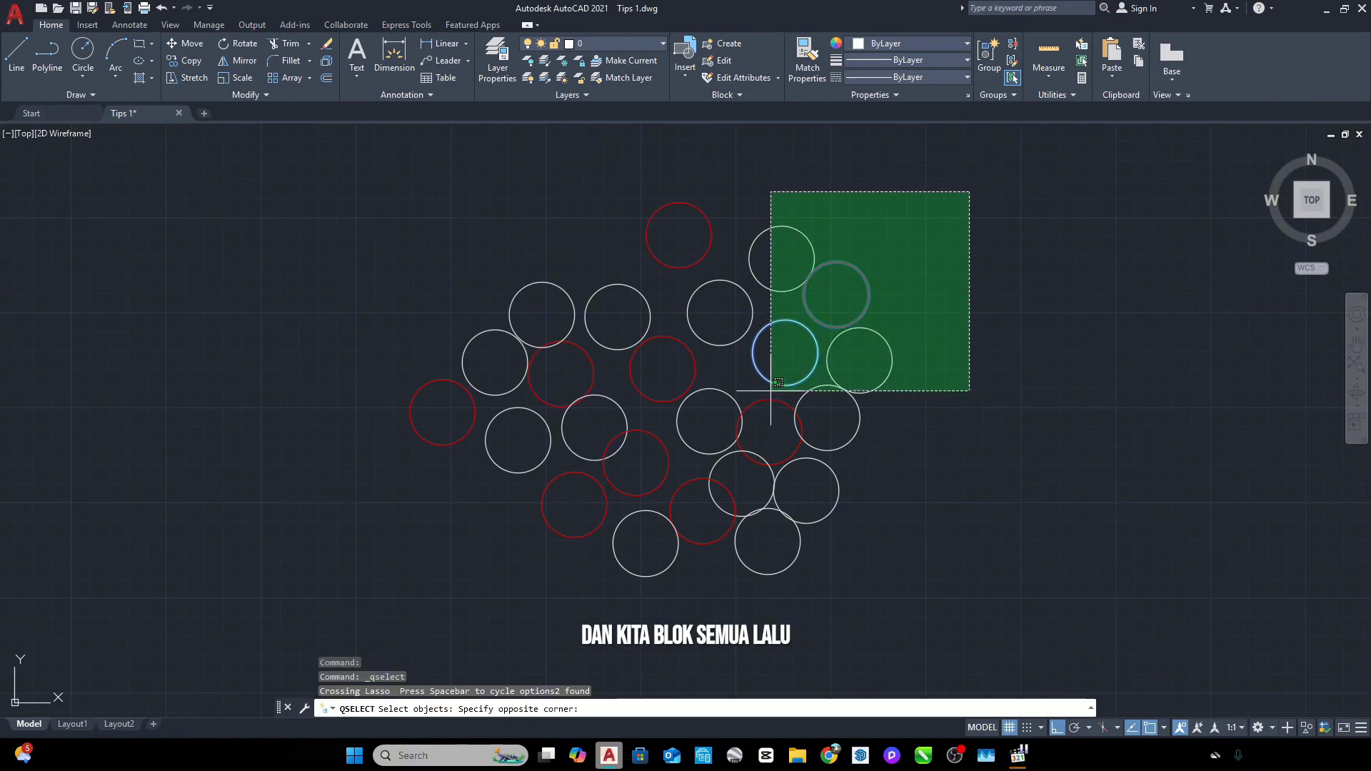
left_click(340, 615)
key("Return")
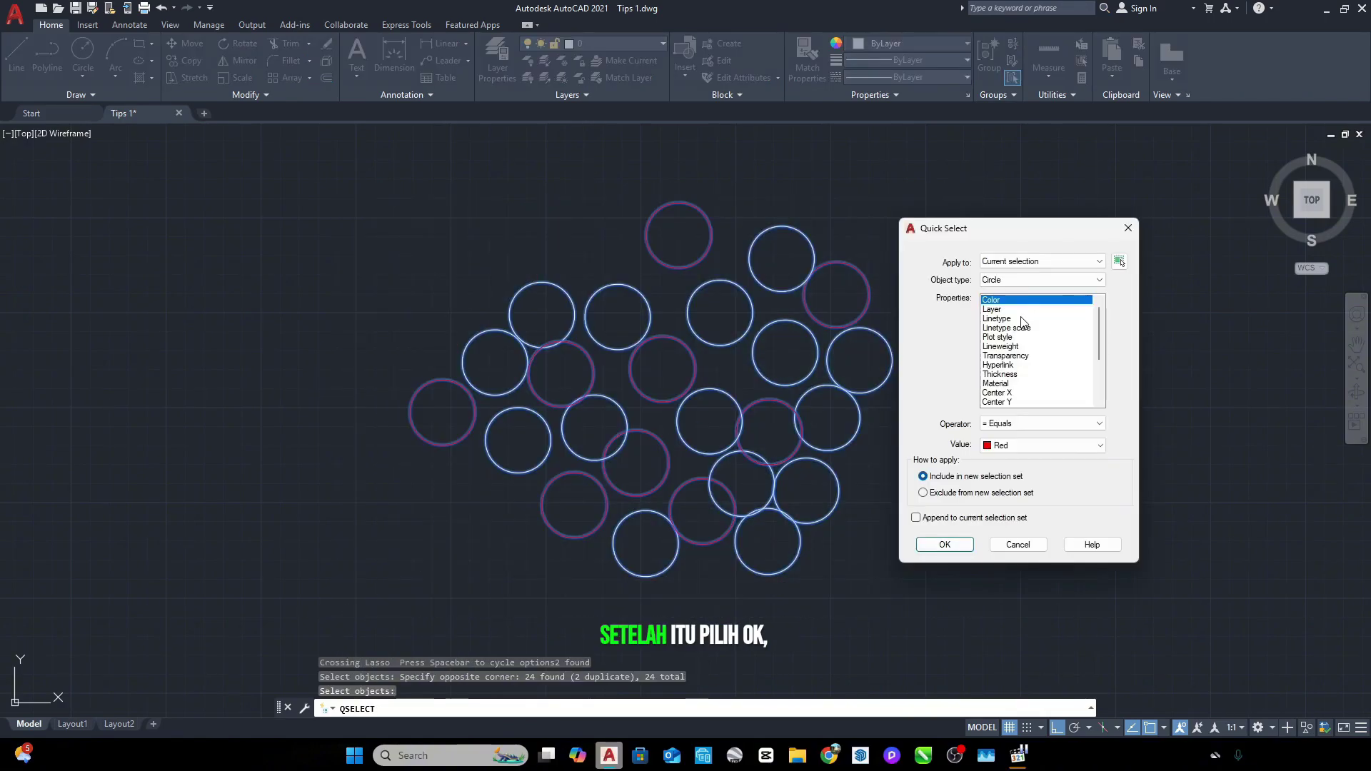
left_click(943, 545)
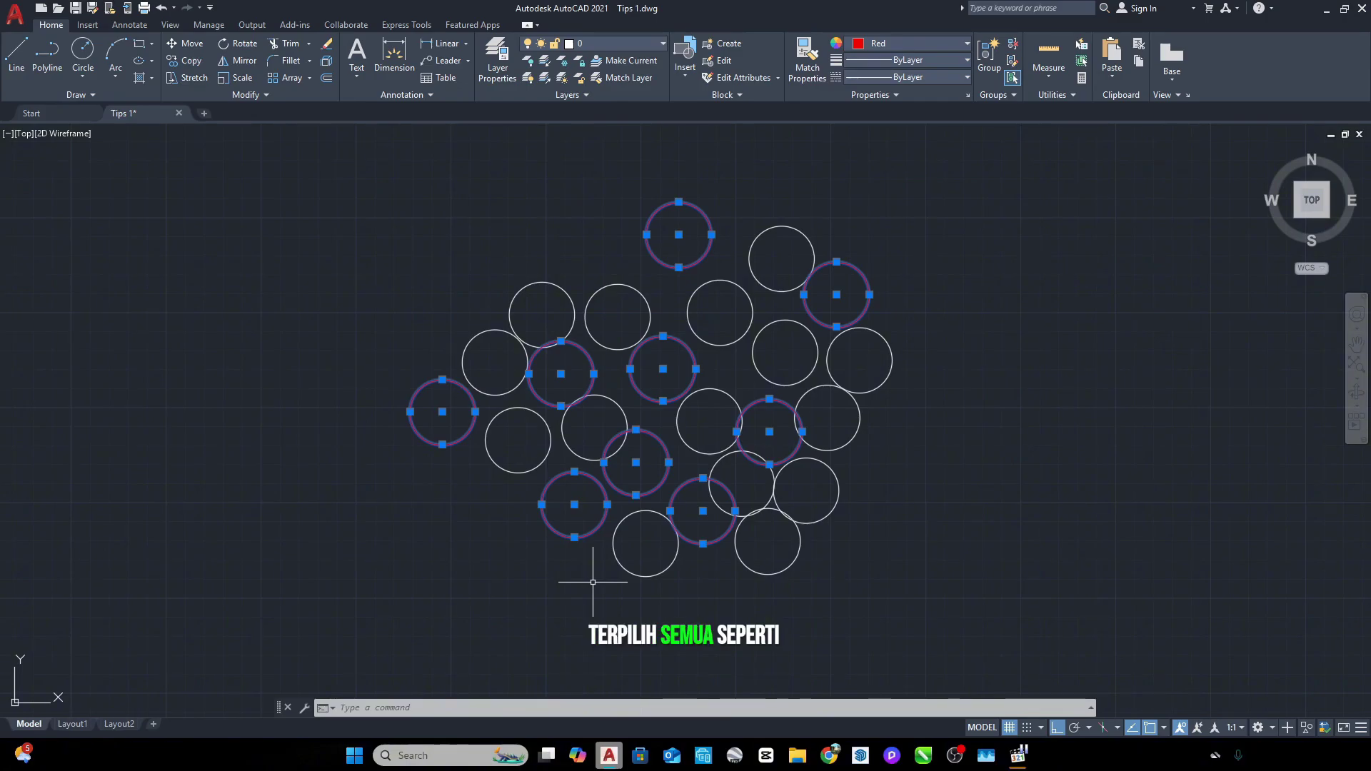
key("Escape")
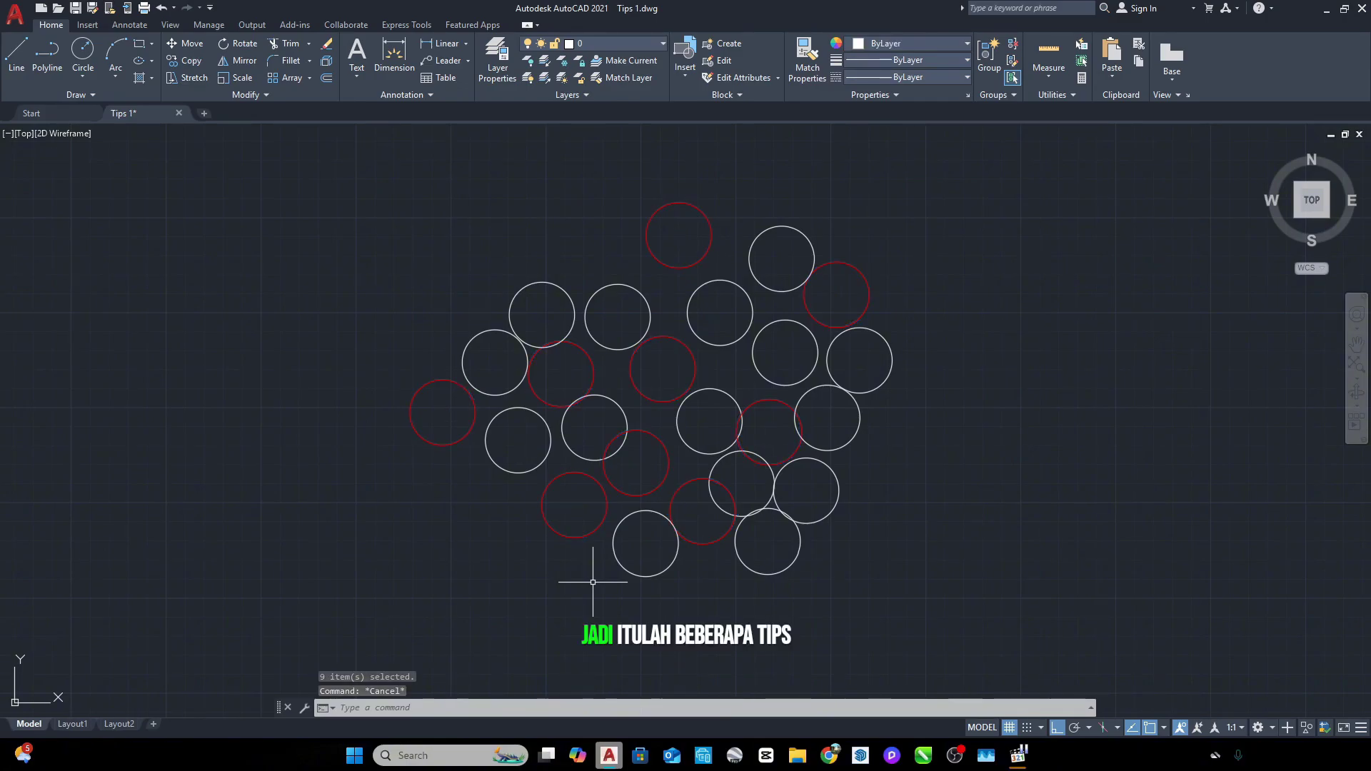